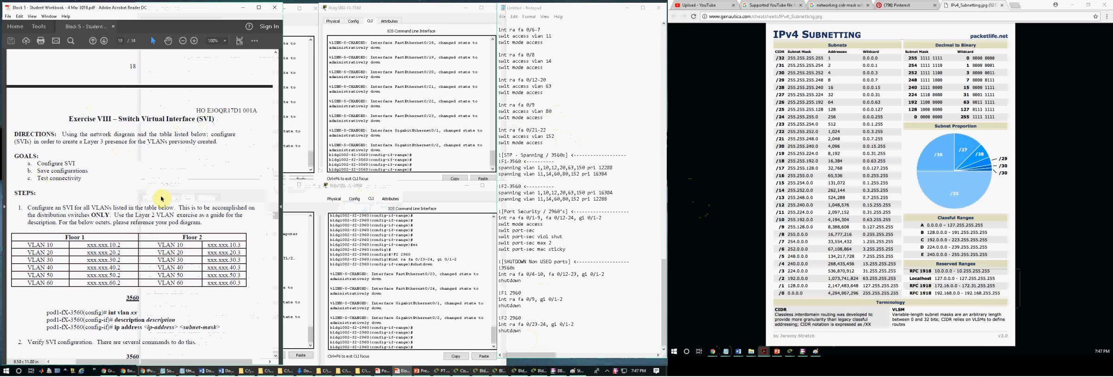
# Step: Add an "![SVI ]<" section header with a dashed line below the F2 2960 shutdown commands in the notes
pyautogui.click(546, 301)
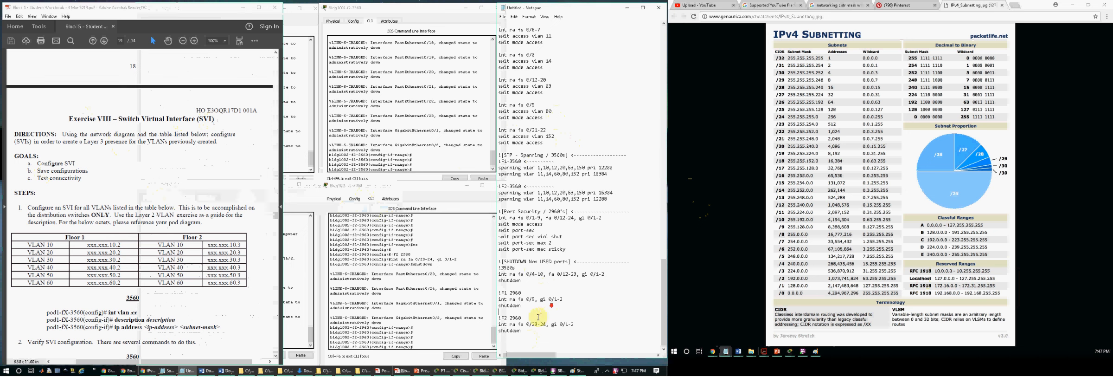
pyautogui.click(519, 338)
pyautogui.press('Return')
pyautogui.write('![SVI ]<')
pyautogui.write('----------------------------')
pyautogui.press('Return')
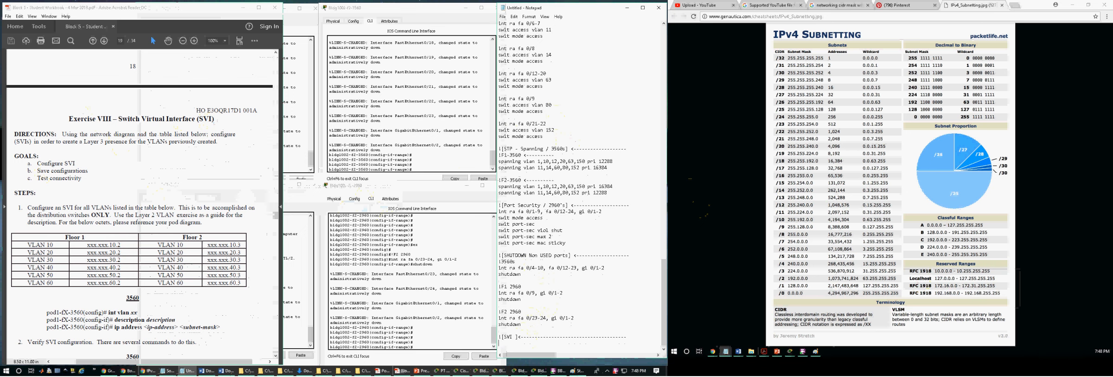
# Step: Review the Switch Virtual Interface exercise steps, the network sheet's VLAN subnets and the SVI host assignments for both 3560 switches
pyautogui.click(145, 157)
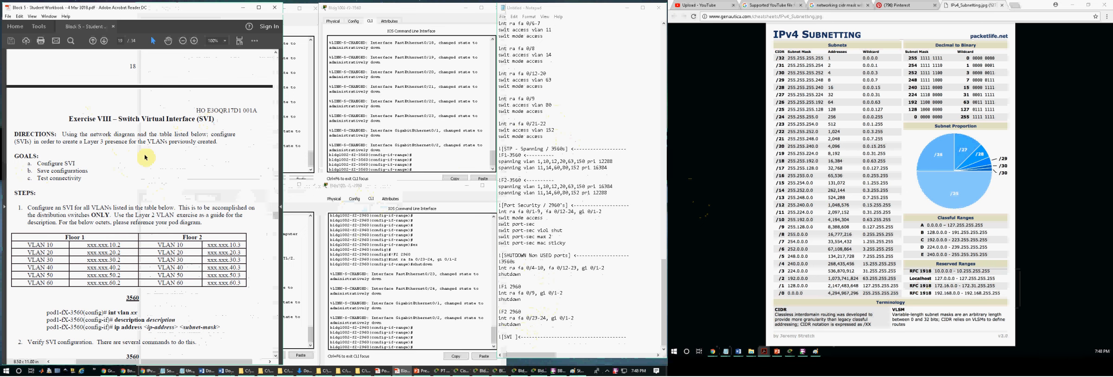
pyautogui.moveTo(118, 118); pyautogui.dragTo(218, 119)
pyautogui.click(176, 141)
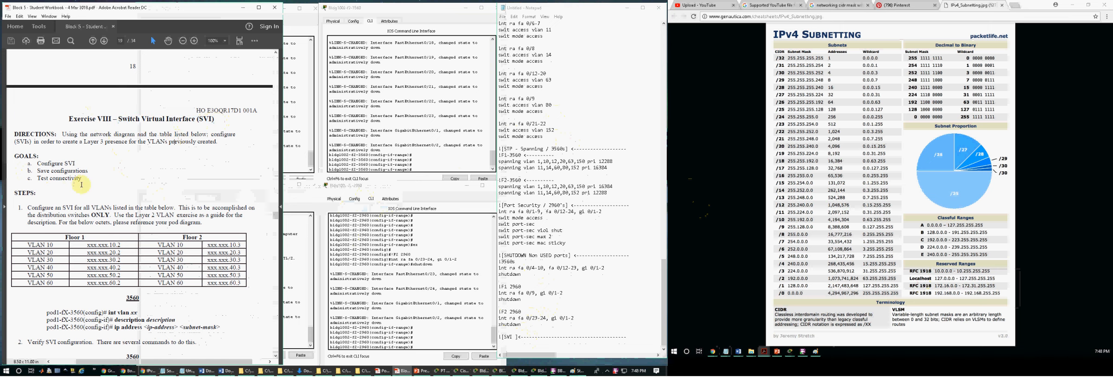
pyautogui.scroll(-3, 81, 185)
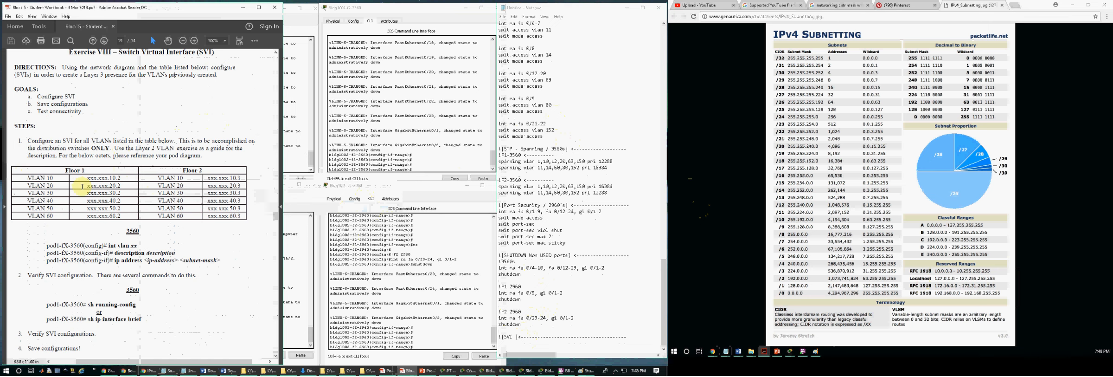
pyautogui.scroll(-2, 82, 185)
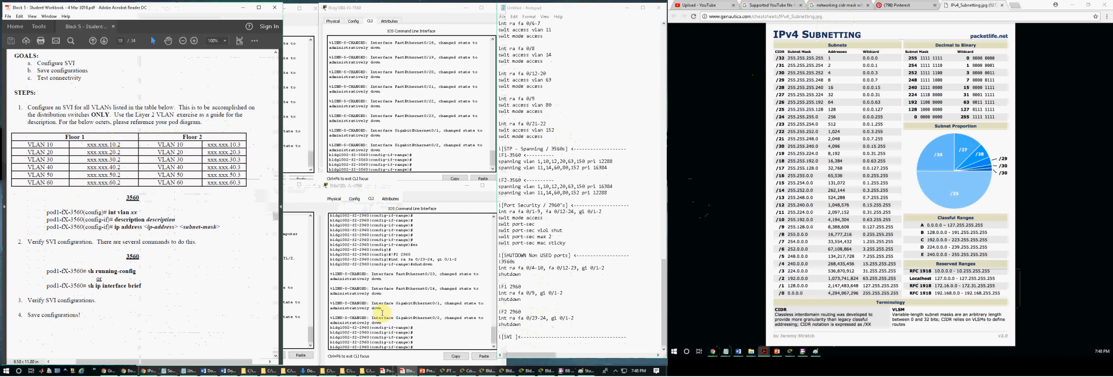
pyautogui.click(410, 370)
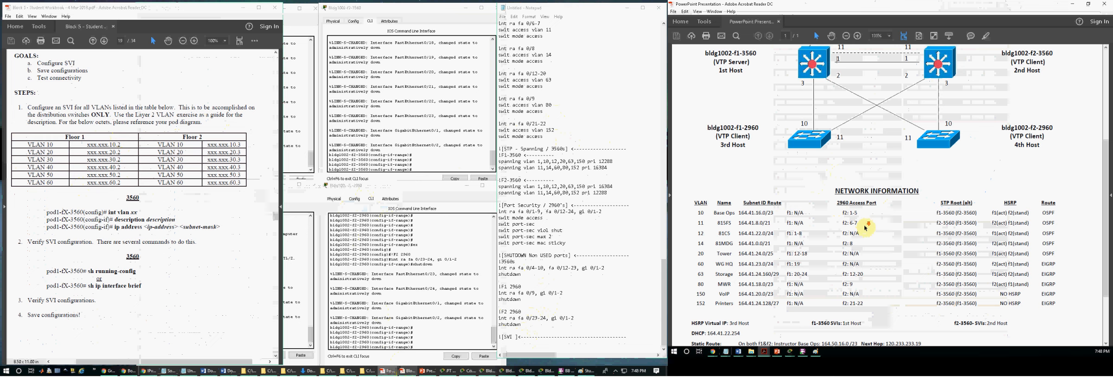
pyautogui.scroll(2, 866, 228)
pyautogui.scroll(-4, 866, 227)
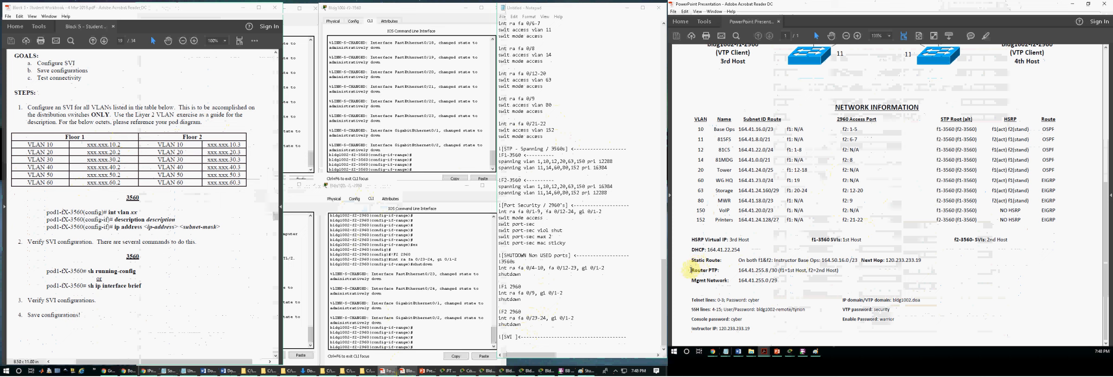
pyautogui.moveTo(691, 240); pyautogui.dragTo(1010, 239)
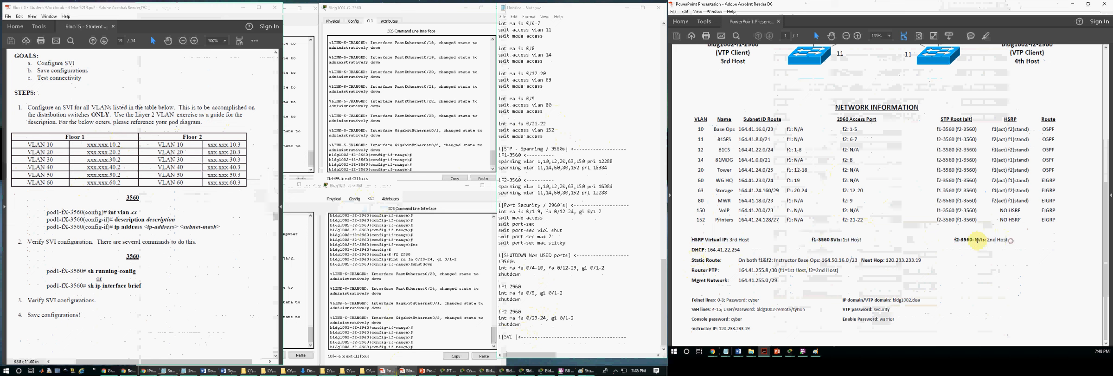
pyautogui.click(696, 242)
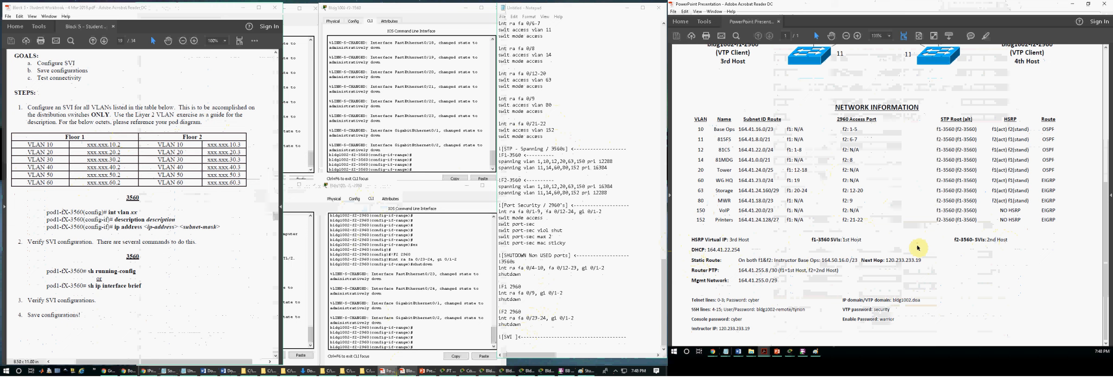
pyautogui.moveTo(747, 129)
pyautogui.mouseDown()
pyautogui.moveTo(774, 219)
pyautogui.moveTo(761, 201)
pyautogui.moveTo(761, 116)
pyautogui.moveTo(759, 128)
pyautogui.mouseUp()
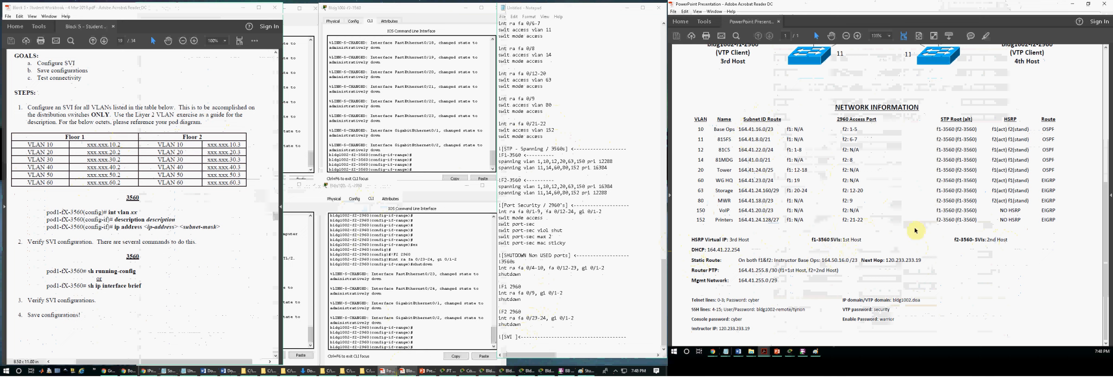
# Step: Add the label "!f1-3560" under the SVI header in the notes
pyautogui.click(520, 343)
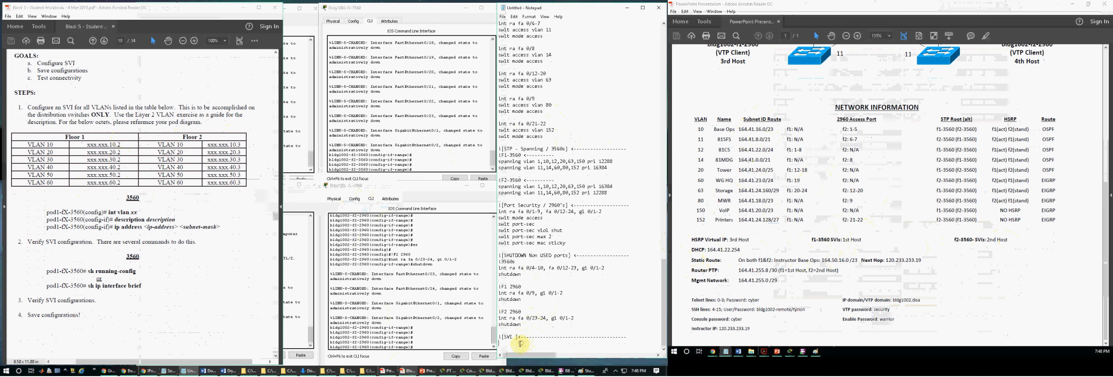
pyautogui.write('!f1-3560')
pyautogui.press('Return')
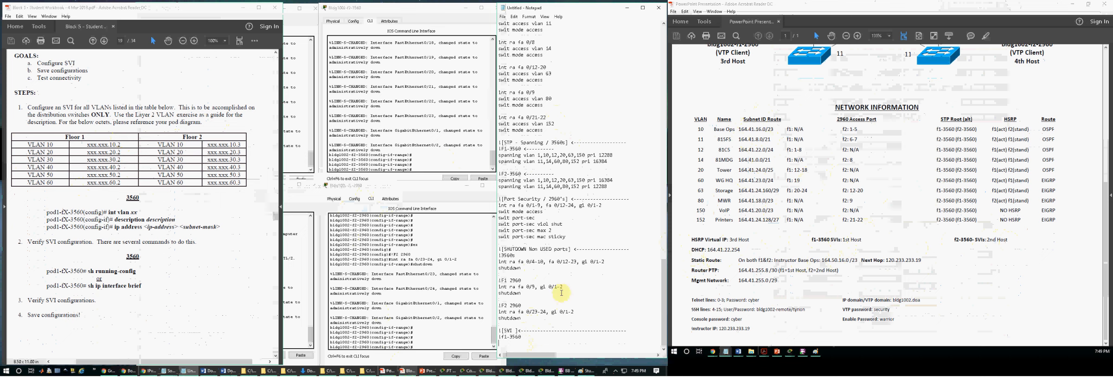
# Step: Start the VLAN 10 interface block with the lines "int vlan 10", "desc" and "ip address", following the exercise's commands
pyautogui.click(103, 242)
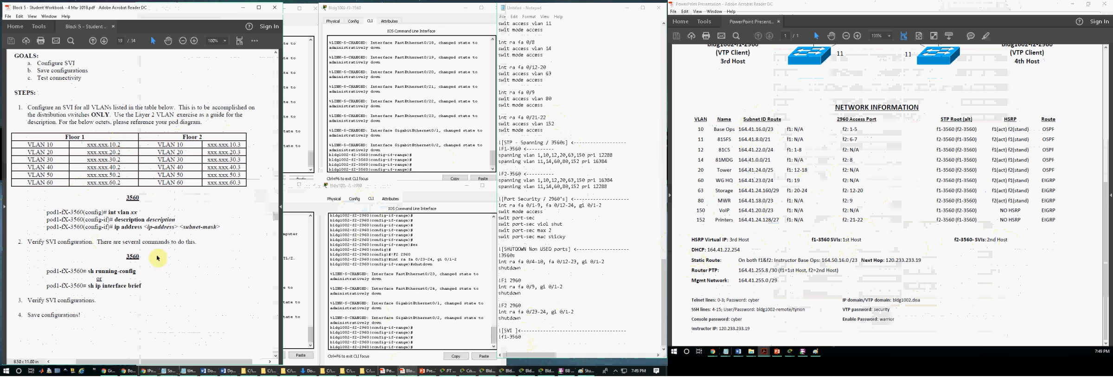
pyautogui.click(507, 345)
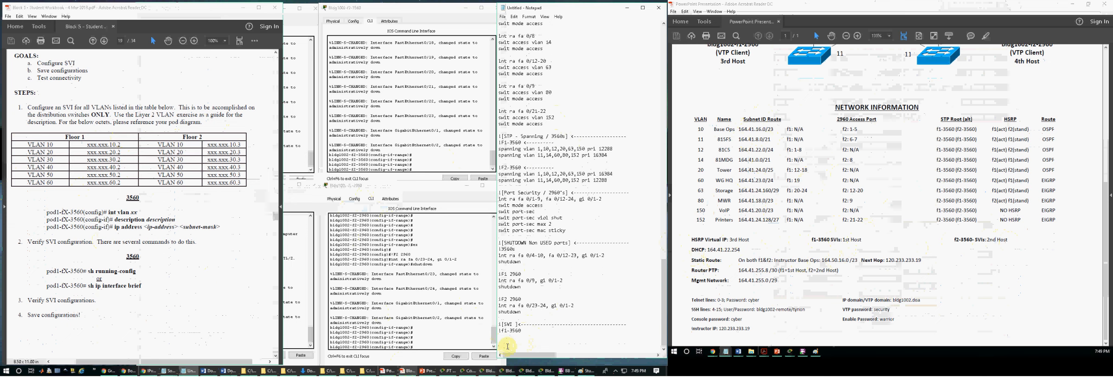
pyautogui.write('int vlan')
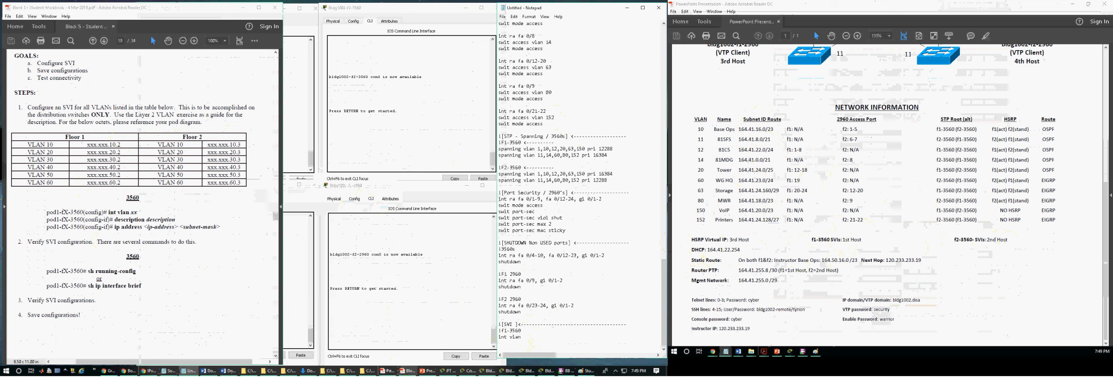
pyautogui.write('10')
pyautogui.press('Return')
pyautogui.write('desc')
pyautogui.press('Return')
pyautogui.write('ip address')
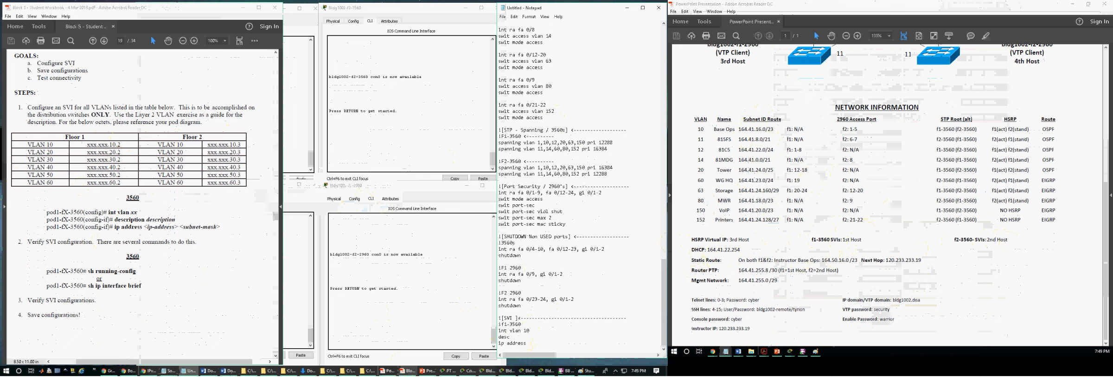
# Step: Complete the VLAN 10 block with description Base Ops and IP address 164.41.16.0 with mask 255.255.254.0
pyautogui.click(509, 338)
pyautogui.write('Base  ')
pyautogui.write(' 164.')
pyautogui.hotkey('shift', 'Left')
pyautogui.hotkey('shift', 'Left')
pyautogui.hotkey('shift', 'Left')
pyautogui.hotkey('shift', 'Left')
pyautogui.hotkey('shift', 'Left')
pyautogui.hotkey('shift', 'Left')
pyautogui.hotkey('shift', 'Left')
pyautogui.hotkey('shift', 'Left')
pyautogui.hotkey('shift', 'Left')
pyautogui.press('Right')
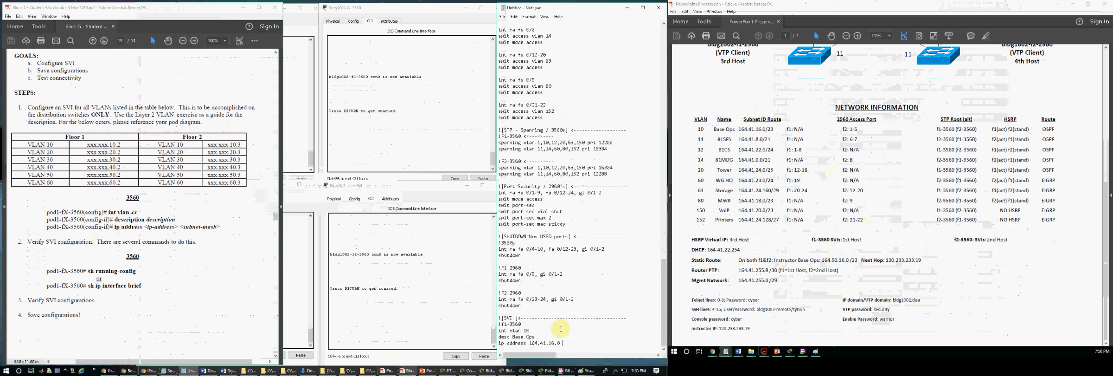
pyautogui.write('255.255.254.0')
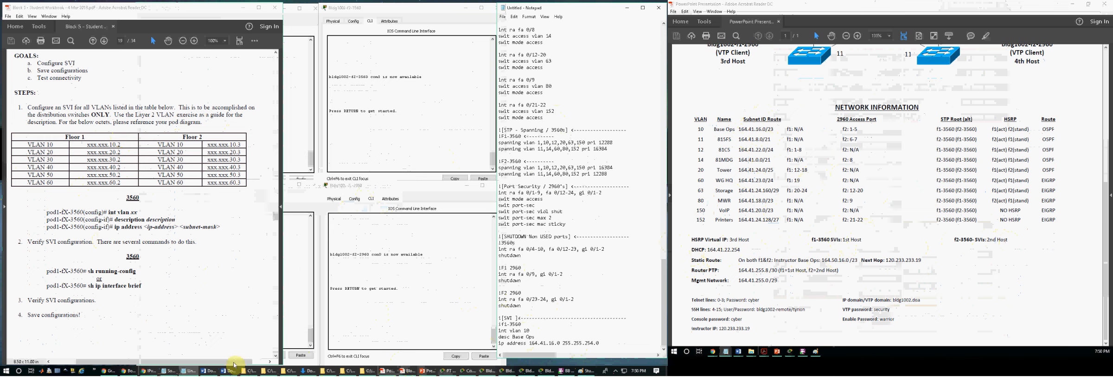
# Step: Check the /23 mask in the IPv4 subnetting chart, move the chart to its own window beside the notes and redisplay the network sheet
pyautogui.click(151, 371)
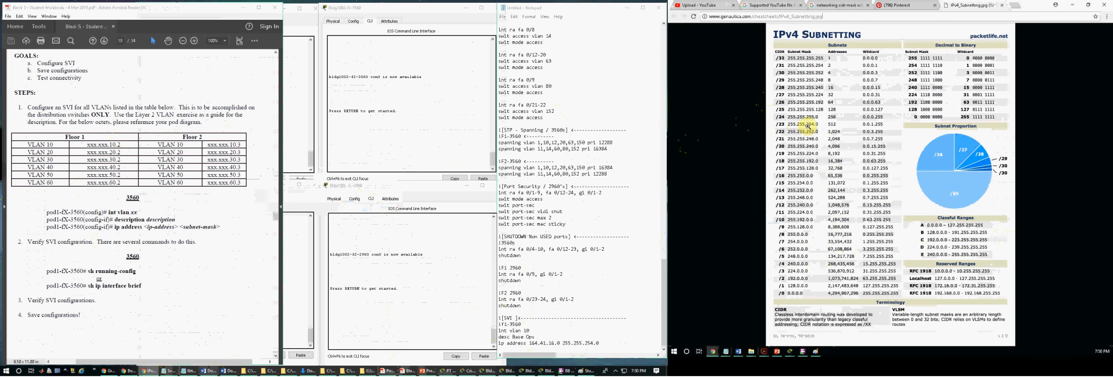
pyautogui.click(606, 342)
pyautogui.press('Return')
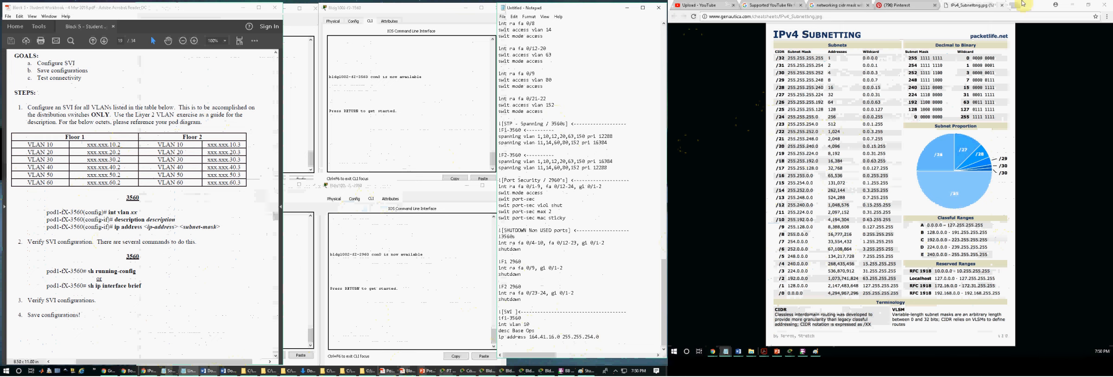
pyautogui.moveTo(965, 7); pyautogui.dragTo(369, 1)
pyautogui.moveTo(272, 37); pyautogui.dragTo(257, 22)
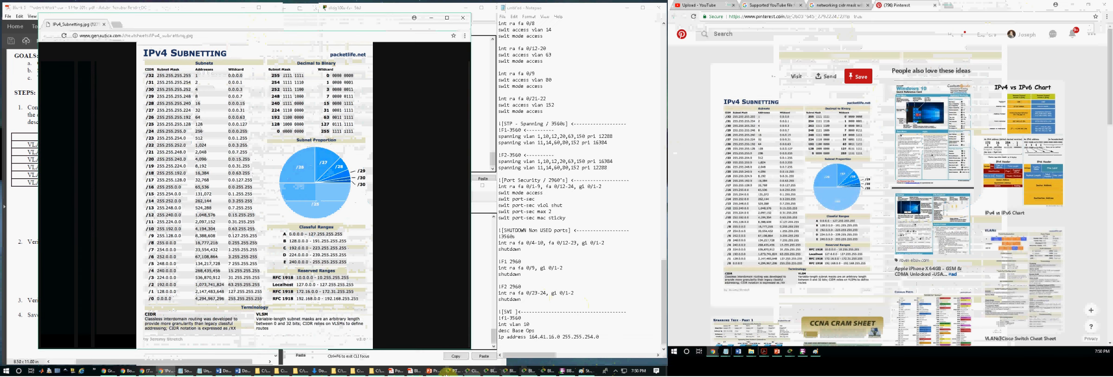
pyautogui.click(415, 370)
pyautogui.click(396, 371)
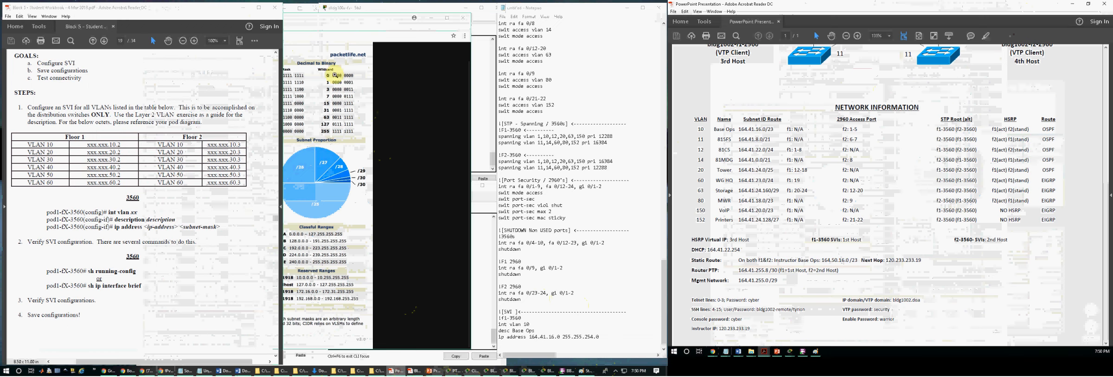
pyautogui.moveTo(311, 23); pyautogui.dragTo(299, 21)
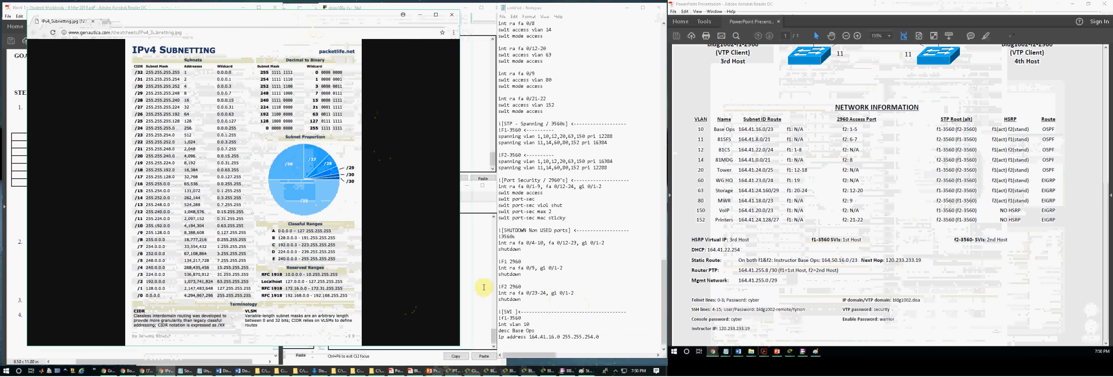
# Step: Duplicate the VLAN 10 block below itself and change the copy to VLAN 11 with description 81SFS
pyautogui.click(537, 347)
pyautogui.moveTo(603, 332); pyautogui.dragTo(500, 318)
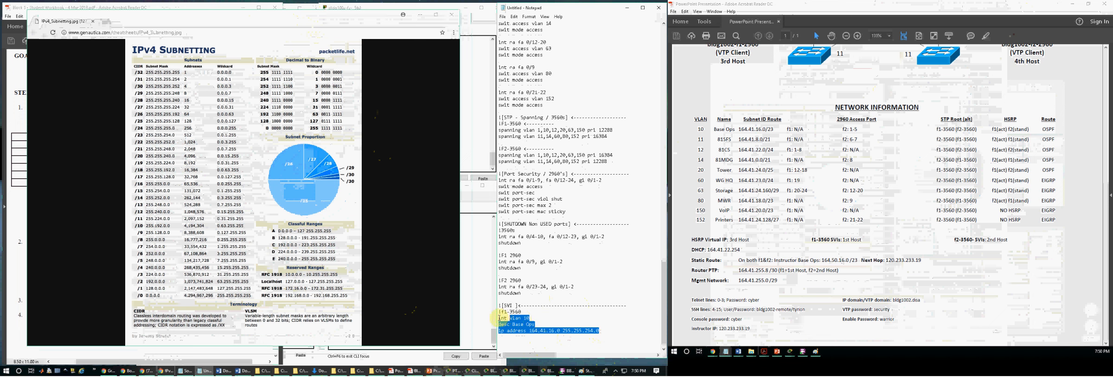
pyautogui.click(513, 339)
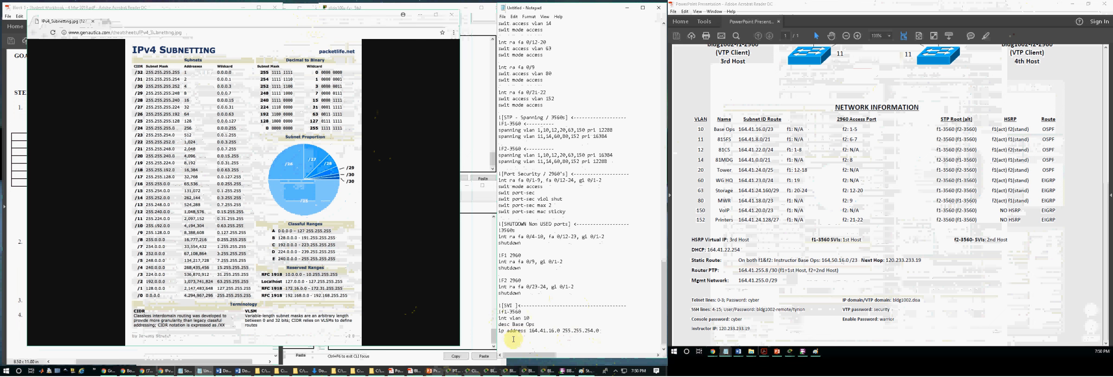
pyautogui.write('int vlan 10 desc Base Ops ip address 164.41.16.0 255.255.254.0')
pyautogui.press('Return')
pyautogui.write('1')
pyautogui.scroll(-1, 521, 336)
pyautogui.click(533, 330)
pyautogui.moveTo(534, 330); pyautogui.dragTo(511, 330)
pyautogui.write('81')
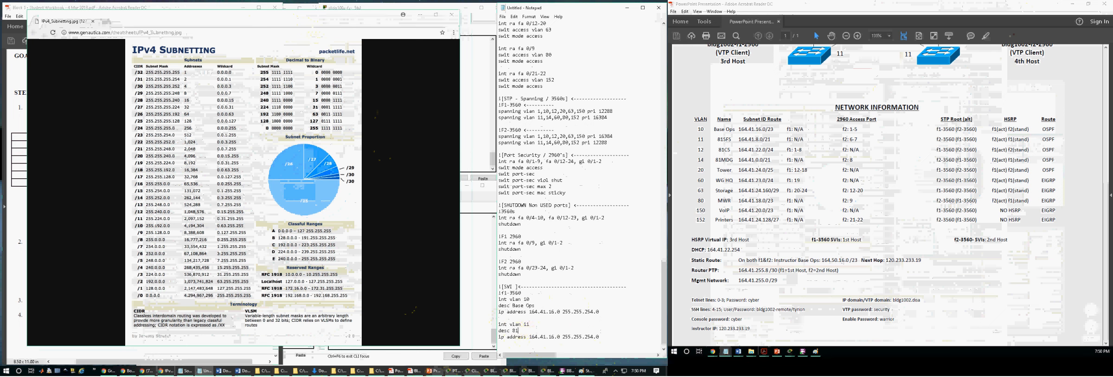
# Step: Set the VLAN 11 block's IP address to 164.41.8.0 with mask 255.255.248.0
pyautogui.moveTo(560, 336); pyautogui.dragTo(531, 338)
pyautogui.write('164.41.8.0')
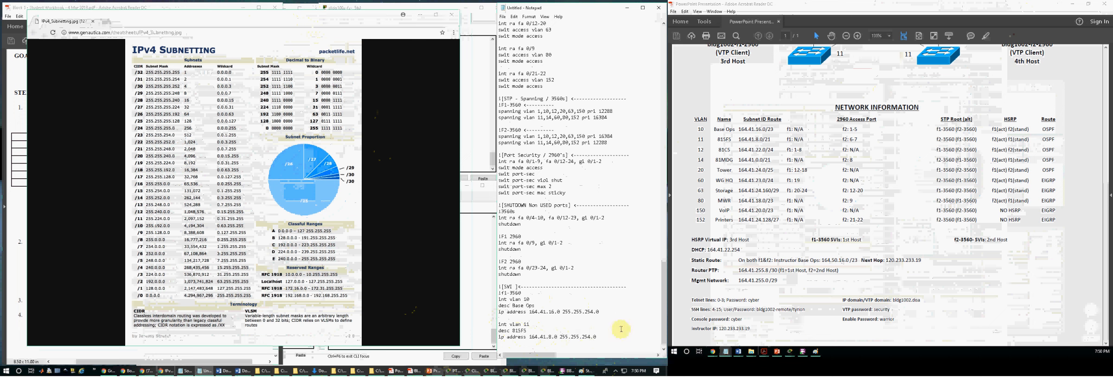
pyautogui.moveTo(597, 336); pyautogui.dragTo(583, 336)
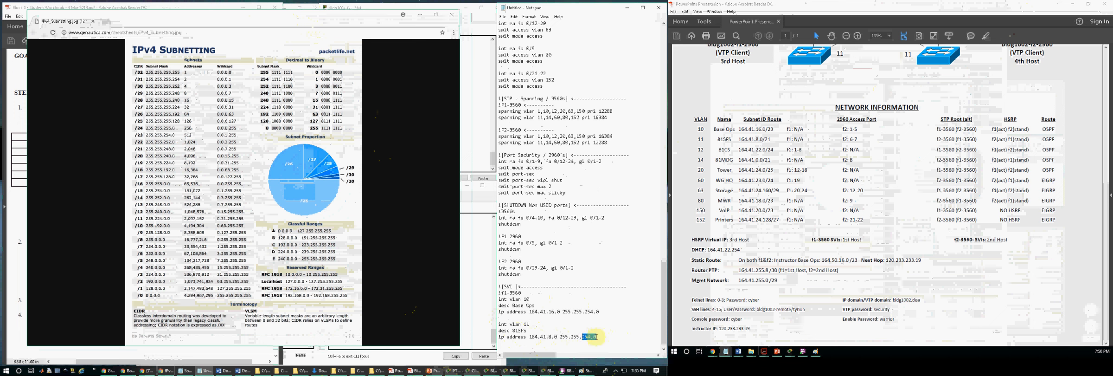
pyautogui.write('24')
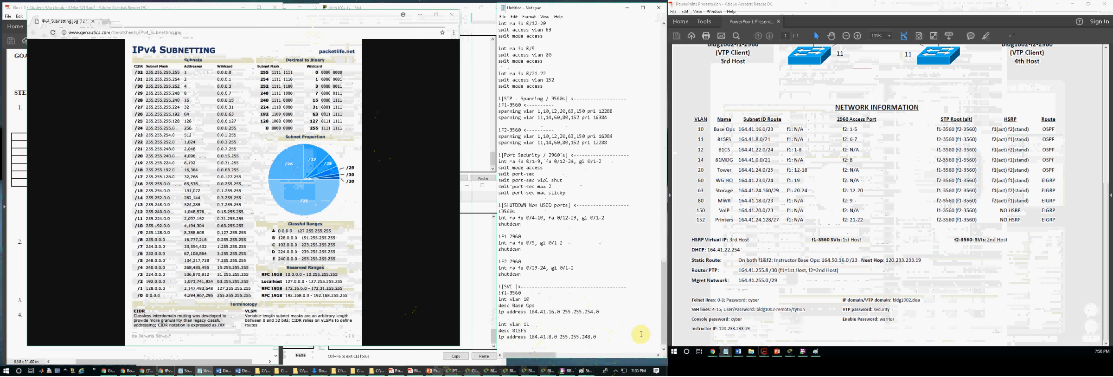
# Step: Duplicate the VLAN 11 block below itself and change the copy to VLAN 12 with description 81CS
pyautogui.keyDown('shift'); pyautogui.click(496, 324); pyautogui.keyUp('shift')
pyautogui.hotkey('ctrl', 'c')
pyautogui.click(598, 337)
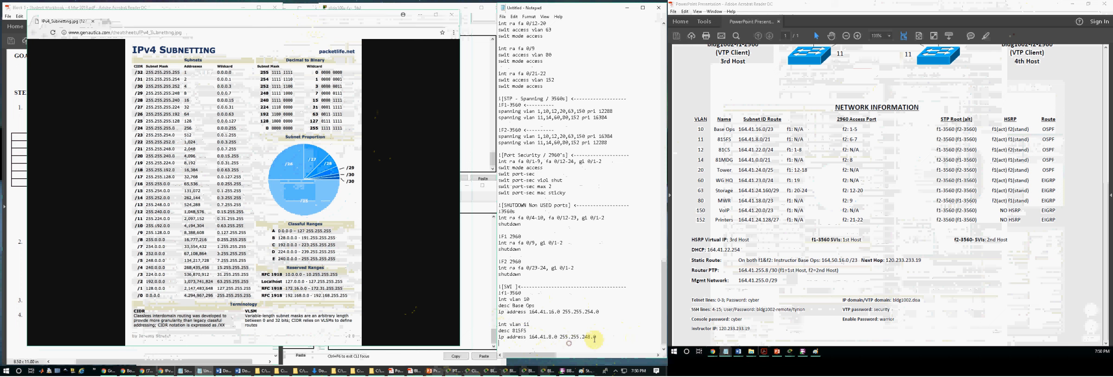
pyautogui.press('Return')
pyautogui.hotkey('ctrl', 'v')
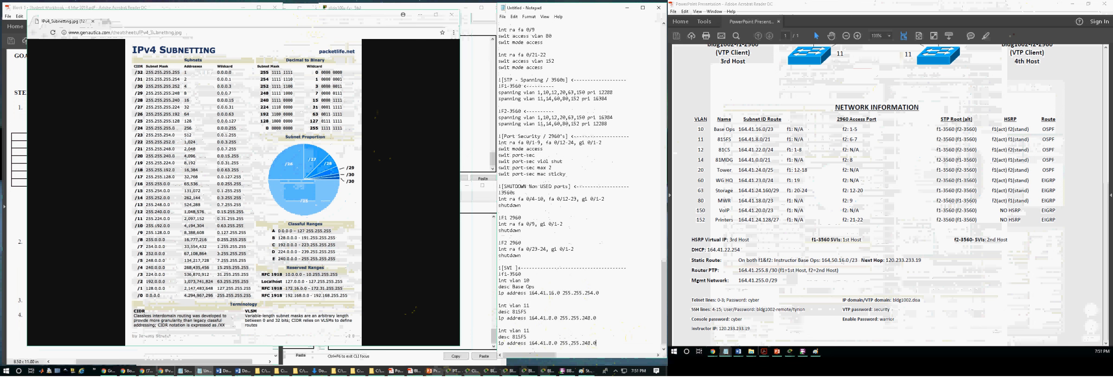
pyautogui.write('2')
pyautogui.moveTo(528, 337); pyautogui.dragTo(512, 337)
pyautogui.write('81')
# Step: Set the VLAN 12 block's IP address to 164.41.22.0 with mask 255.255.255.0
pyautogui.moveTo(526, 343)
pyautogui.mouseDown()
pyautogui.moveTo(557, 343)
pyautogui.moveTo(529, 343)
pyautogui.mouseUp()
pyautogui.write('164.41.22.0')
pyautogui.press('BackSpace')
pyautogui.press('BackSpace')
pyautogui.write('55')
# Step: Add a copy of the VLAN 11 block at the end of the script and change it to VLAN 14 with description B1MDG
pyautogui.moveTo(606, 345); pyautogui.dragTo(498, 330)
pyautogui.click(525, 344)
pyautogui.scroll(-1, 547, 345)
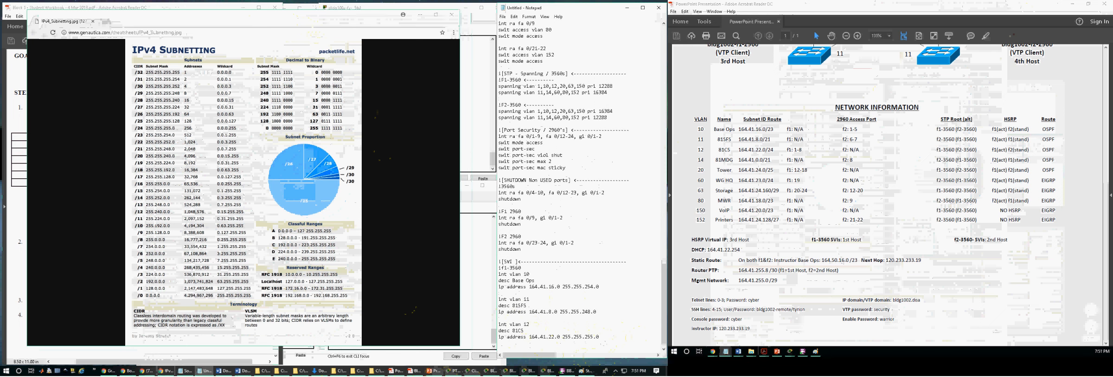
pyautogui.hotkey('ctrl', 'v')
pyautogui.doubleClick(526, 330)
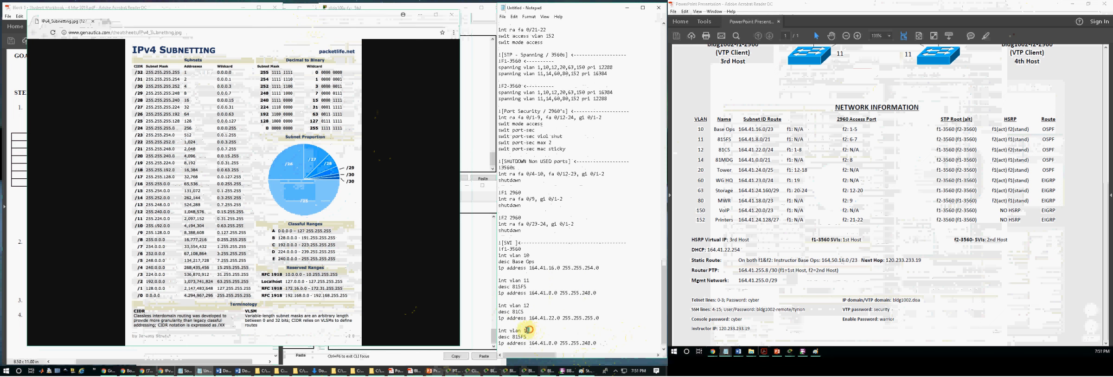
pyautogui.write('14')
pyautogui.press('Down')
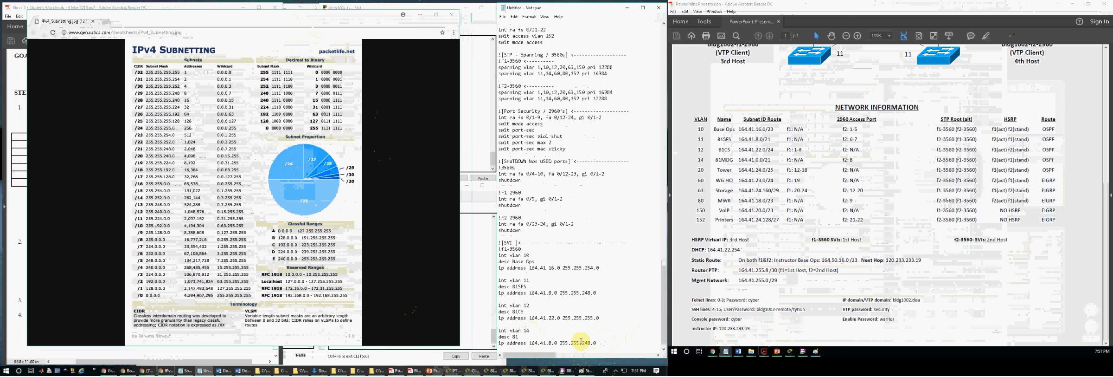
pyautogui.write('MDG')
# Step: Set the VLAN 14 block's IP address to 164.41.0.0 with mask 255.255.248.0
pyautogui.press('Down')
pyautogui.press('Delete')
pyautogui.press('Delete')
pyautogui.press('Delete')
pyautogui.press('Delete')
pyautogui.press('Delete')
pyautogui.press('Delete')
pyautogui.press('Delete')
pyautogui.press('Delete')
pyautogui.press('Delete')
pyautogui.press('Delete')
pyautogui.write('164.41.0.')
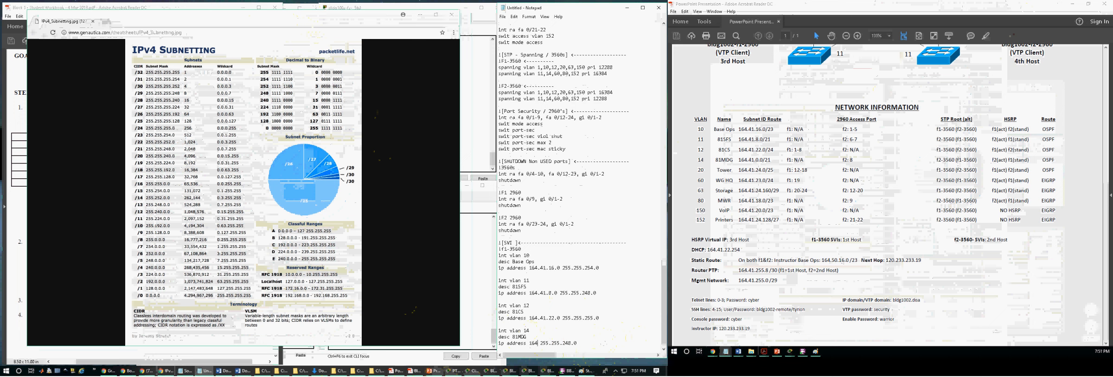
pyautogui.write('0')
pyautogui.hotkey('shift', 'End')
pyautogui.write('255.255.241')
pyautogui.press('BackSpace')
pyautogui.write('8')
pyautogui.press('Return')
# Step: Start a VLAN 20 interface block below VLAN 14 with description Tower
pyautogui.write('int vlan ')
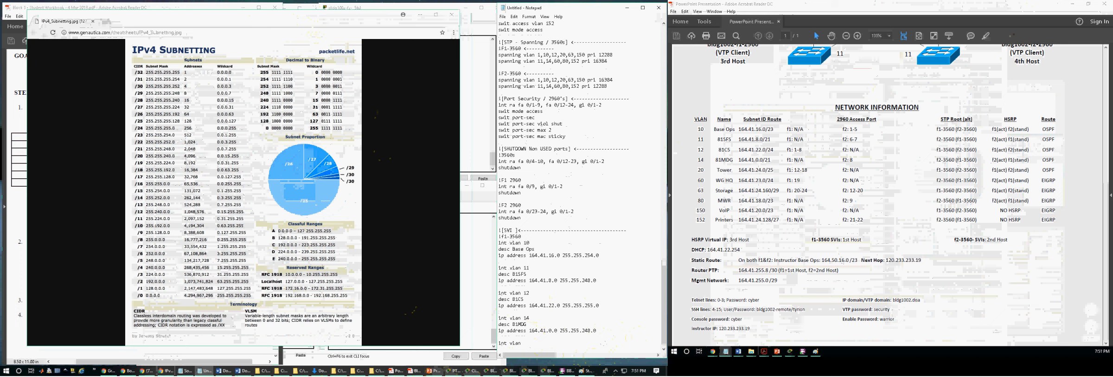
pyautogui.write('20')
pyautogui.press('Return')
pyautogui.write('desc T')
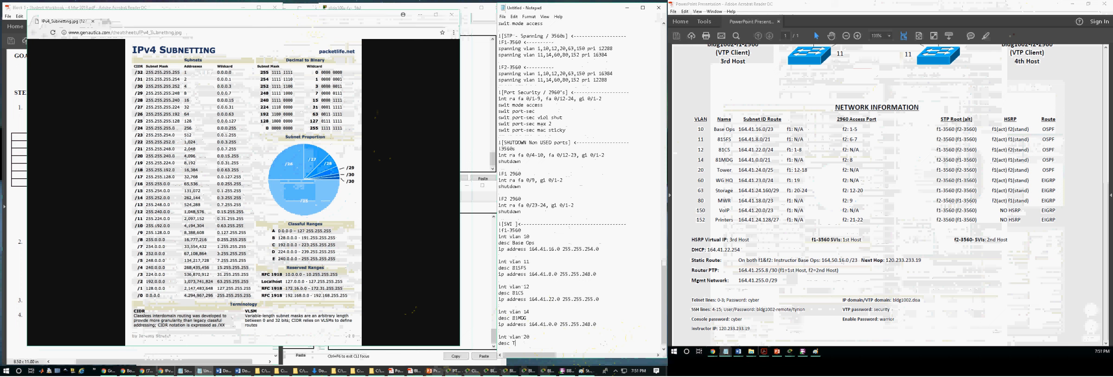
pyautogui.write('ower')
pyautogui.press('Return')
# Step: Give the VLAN 20 block the IP address 164.41.24.0 with mask 255.255.255.128
pyautogui.write('ip address')
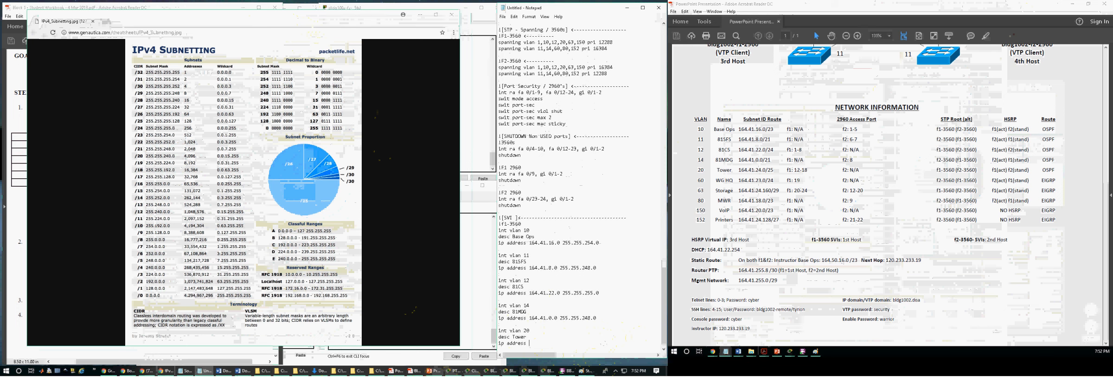
pyautogui.write(' 164.3')
pyautogui.write('1.24.0 255.255.255.128')
pyautogui.press('Return')
pyautogui.press('Return')
# Step: Paste another copy of the VLAN 11 block below VLAN 20 and change it to VLAN 60 with description WG HQ
pyautogui.hotkey('ctrl', 'v')
pyautogui.press('Up')
pyautogui.press('Up')
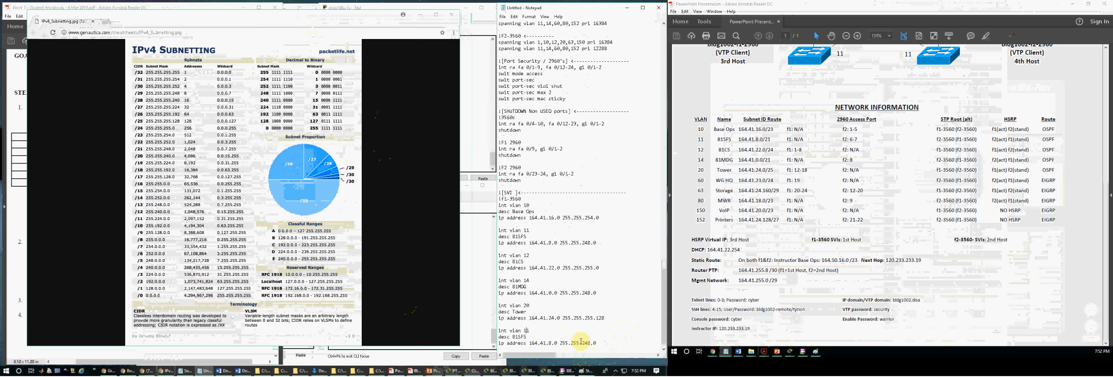
pyautogui.write('60')
pyautogui.press('Down')
pyautogui.write('HQ')
pyautogui.press('Up')
pyautogui.press('Delete')
pyautogui.press('End')
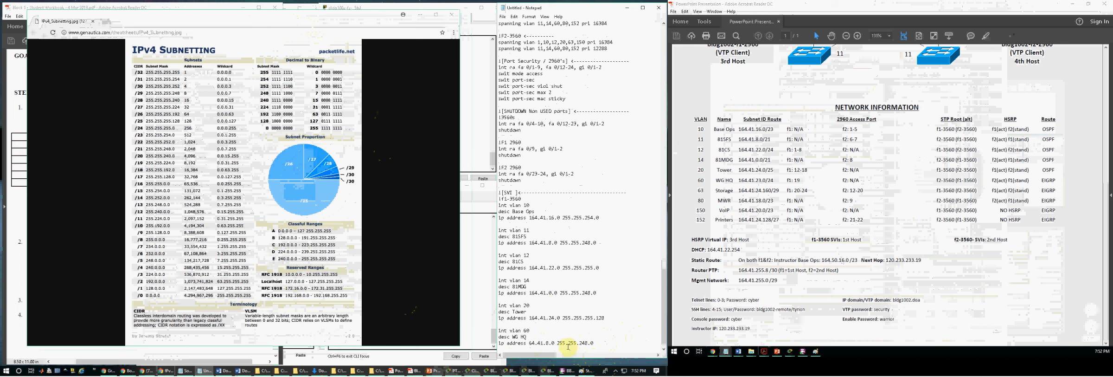
# Step: Set the VLAN 60 block's IP address to 164.41.23.0 with mask 255.255.255.0
pyautogui.moveTo(555, 343); pyautogui.dragTo(529, 343)
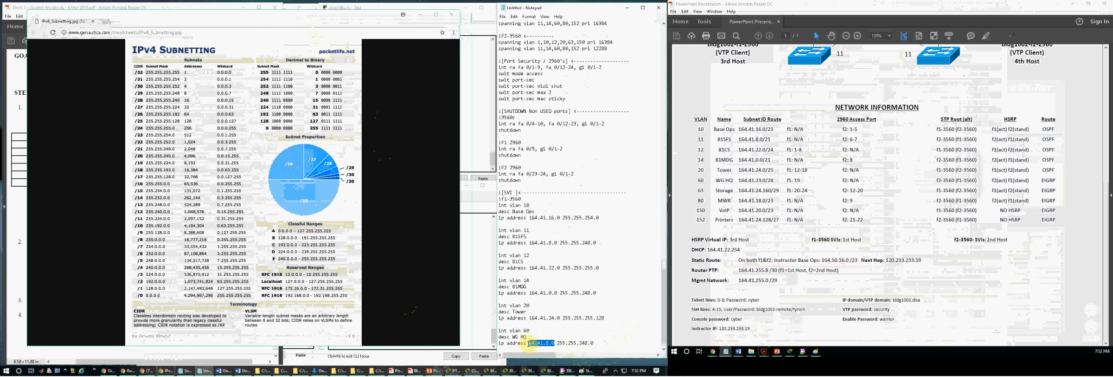
pyautogui.write('164.41.2')
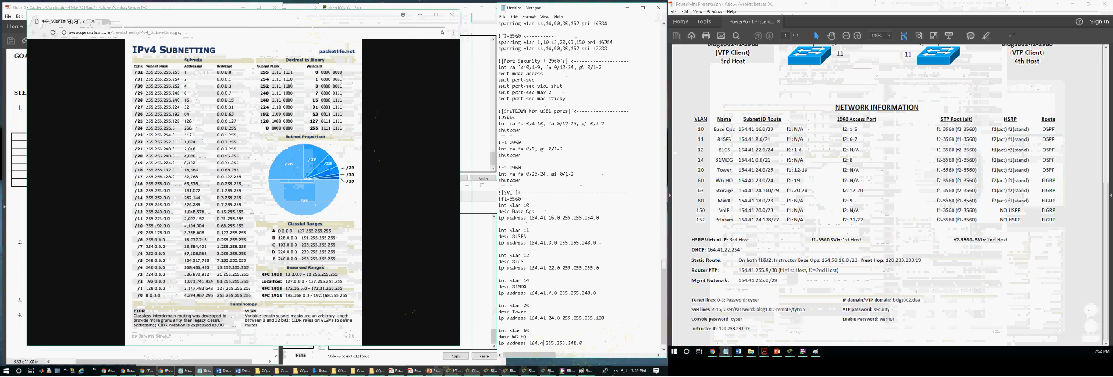
pyautogui.write('3.0')
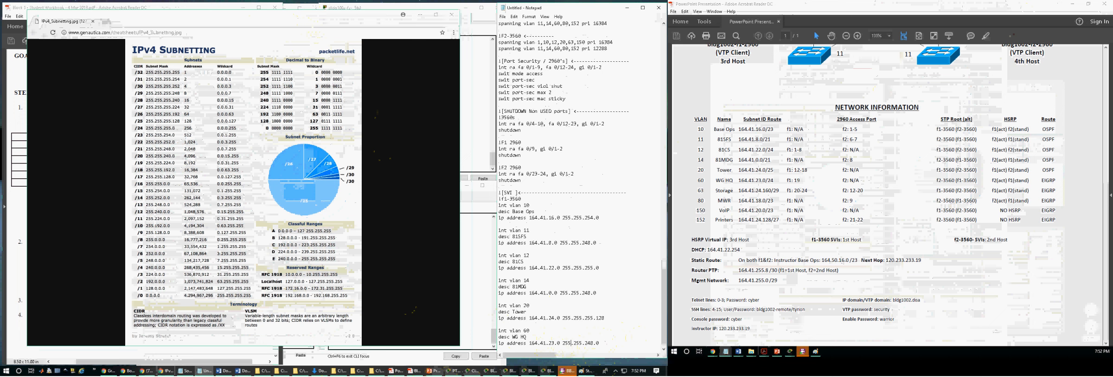
pyautogui.press('BackSpace')
pyautogui.press('BackSpace')
pyautogui.write('55')
pyautogui.press('Return')
pyautogui.press('Return')
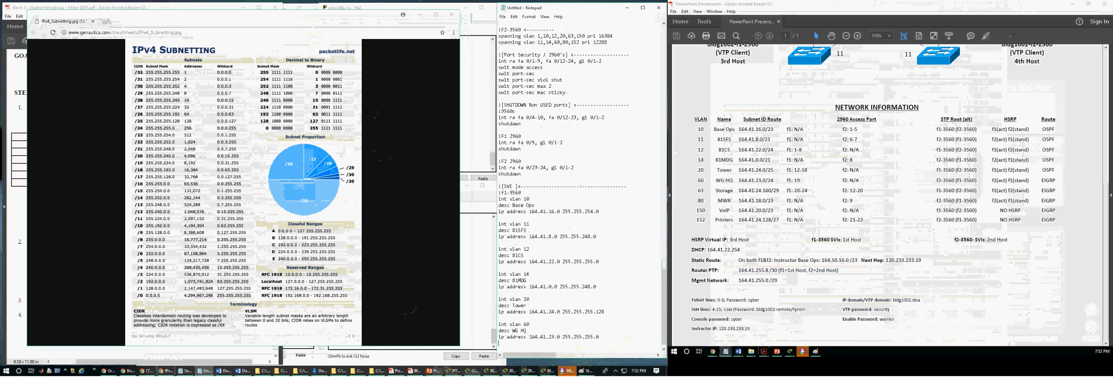
# Step: Start a VLAN 63 interface block below VLAN 60 with description Storage
pyautogui.write('int vlan ')
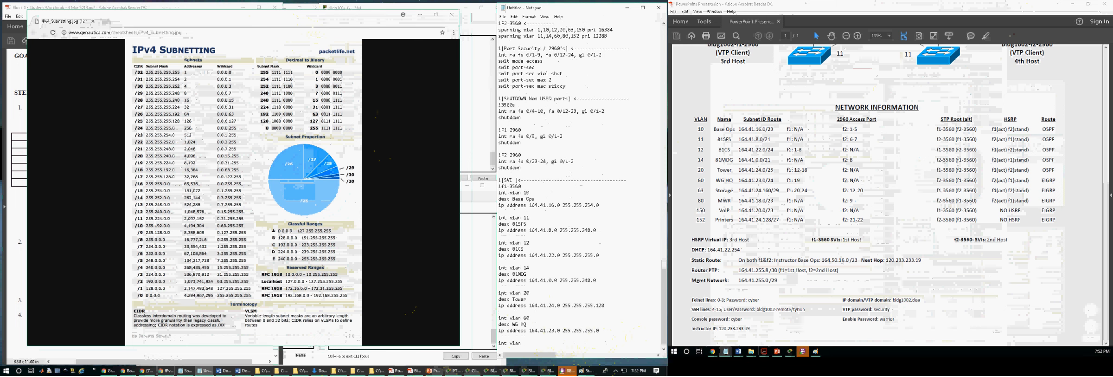
pyautogui.write('63')
pyautogui.press('Return')
pyautogui.write('desc Storage')
pyautogui.press('Return')
# Step: Give the VLAN 63 block the IP address 164.41.24.160 with mask 255.255.255.248
pyautogui.write('ip')
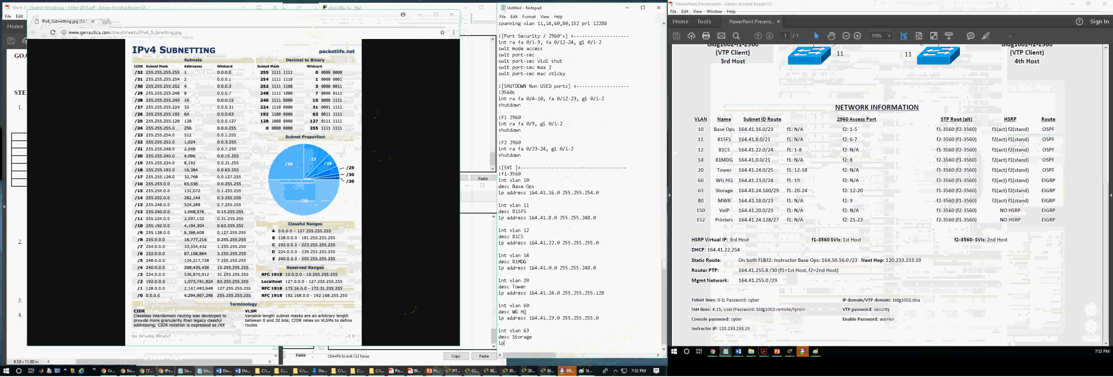
pyautogui.write(' address 164.41.24.160')
pyautogui.write('255.255.255.')
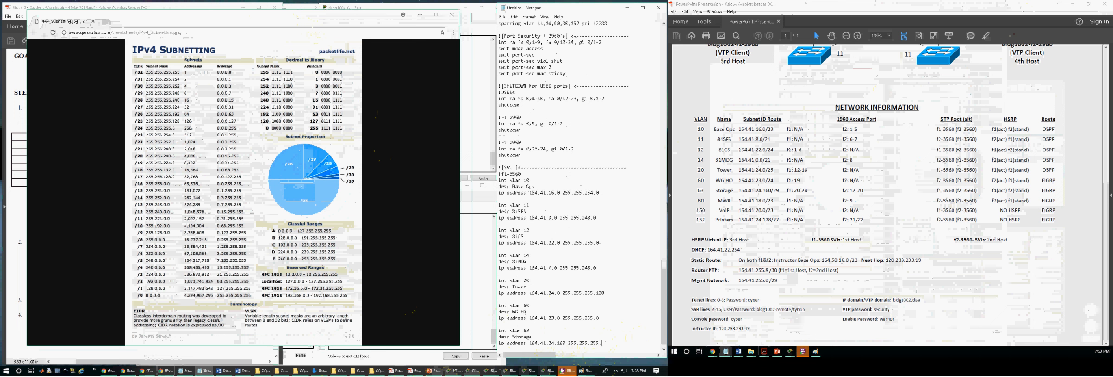
pyautogui.write('248')
pyautogui.press('Return')
pyautogui.press('Return')
# Step: Add the interface header lines for VLANs 80, 150 and 152 below the Storage block, separated by blank lines
pyautogui.write('int vlan')
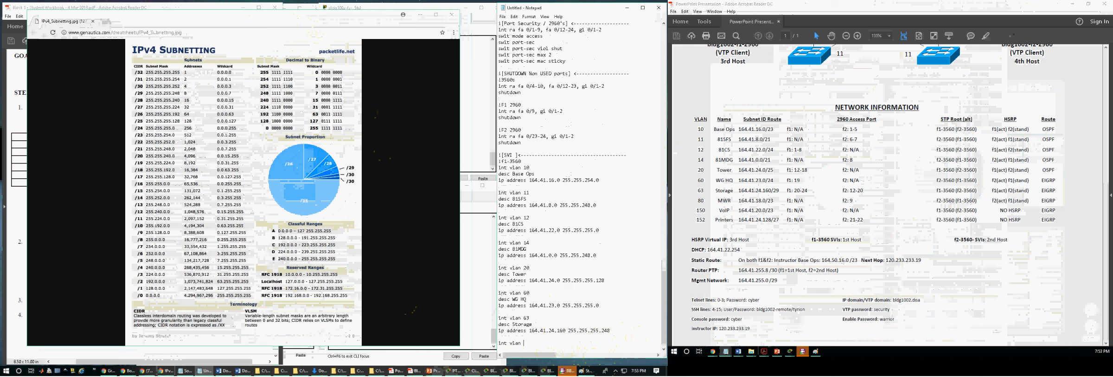
pyautogui.write(' 80')
pyautogui.press('Return')
pyautogui.press('Return')
pyautogui.write('int vlan ')
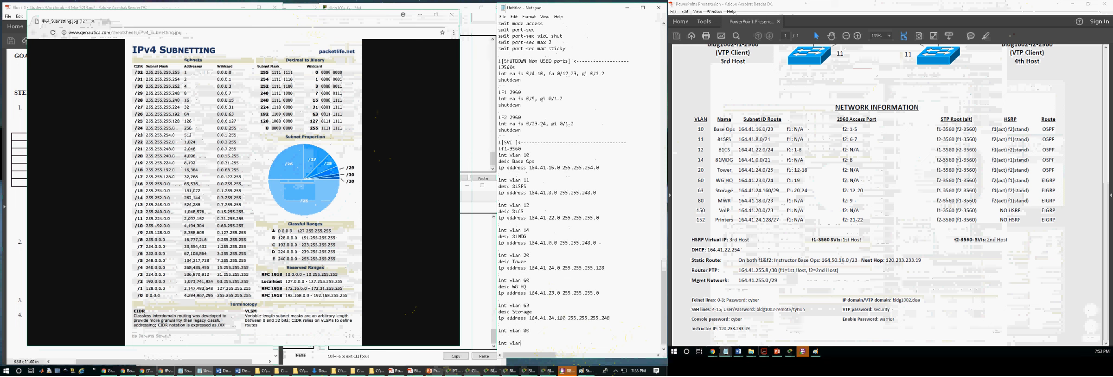
pyautogui.write('45')
pyautogui.write('150')
pyautogui.press('Return')
pyautogui.press('Return')
pyautogui.write('int vlan 152')
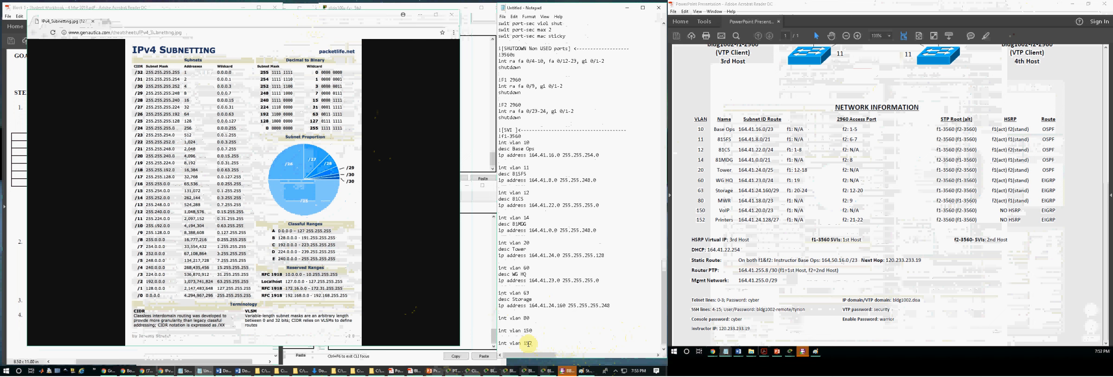
pyautogui.write('desc MWR')
# Step: Fill in the VLAN 80 block with description MWR and IP address 164.41.18.0 with mask 255.255.254.0
pyautogui.press('Return')
pyautogui.write('ip address 164')
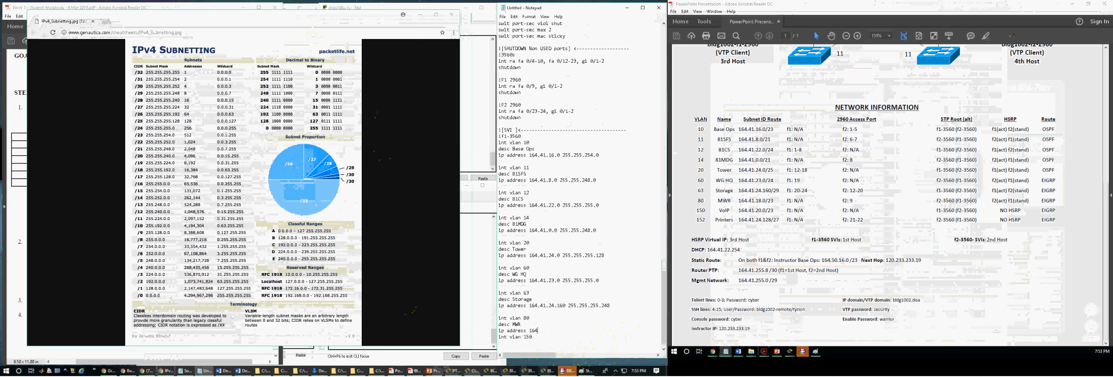
pyautogui.write('.41.18.0 255.255.254.0')
pyautogui.press('Return')
# Step: Fill in the VLAN 150 block with description VoIP and IP address 164.41.20.0 with mask 255.255.254.0
pyautogui.write('desc')
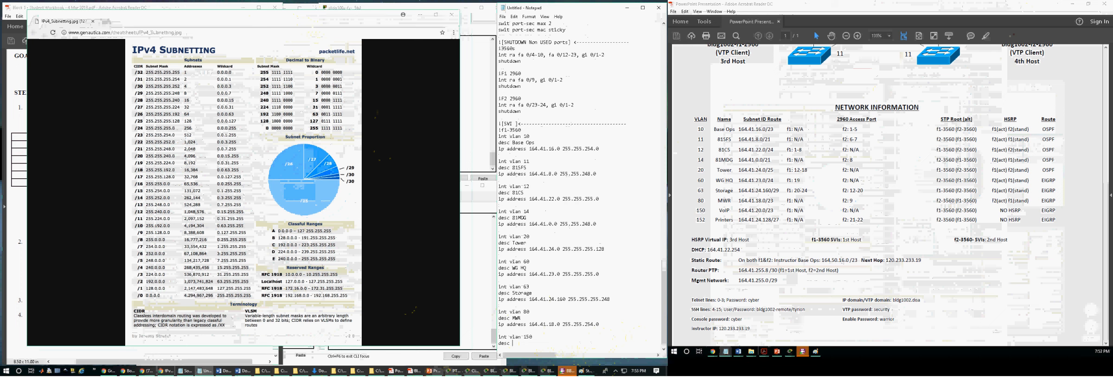
pyautogui.write(' VoIP')
pyautogui.press('Return')
pyautogui.write('ip address 164.41.20.0 255.255.254')
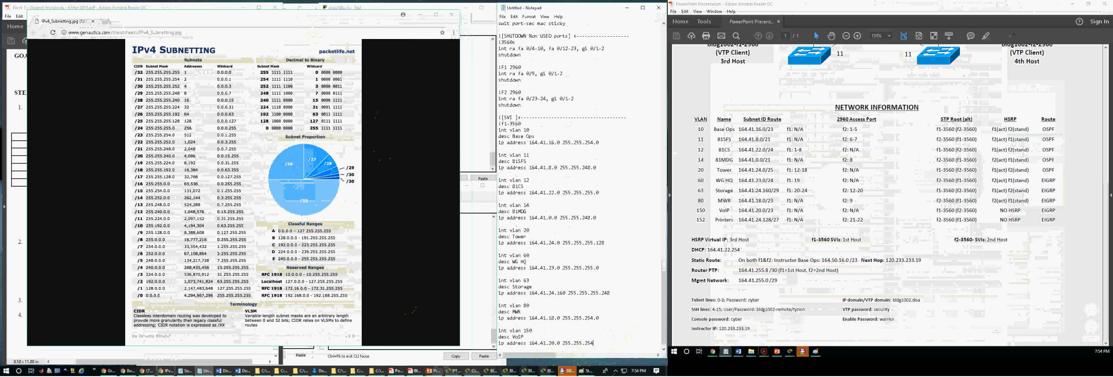
pyautogui.write('0')
pyautogui.press('Return')
pyautogui.press('Return')
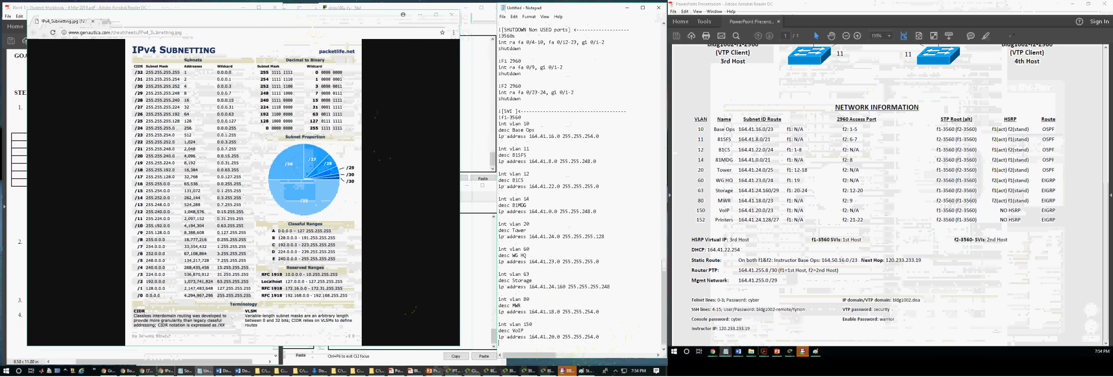
# Step: Complete the VLAN 152 block with description Printers and IP address 164.41.24.128 with mask 255.255.255.224
pyautogui.write('int vlan 152')
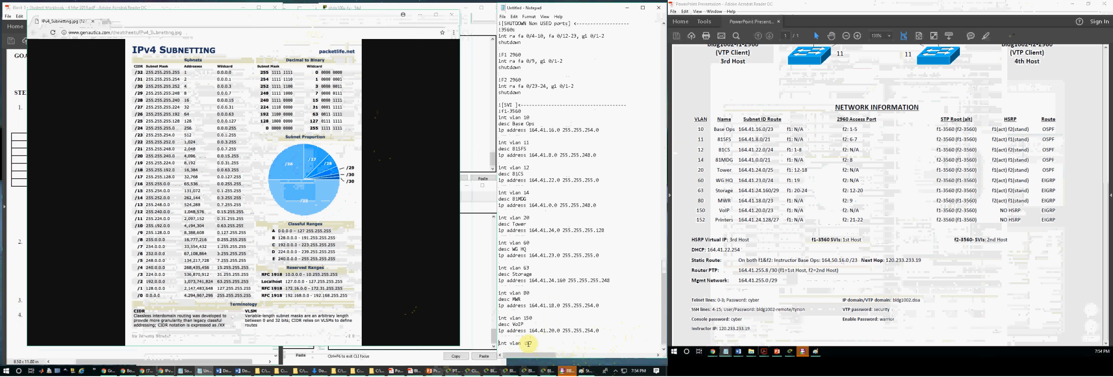
pyautogui.press('Return')
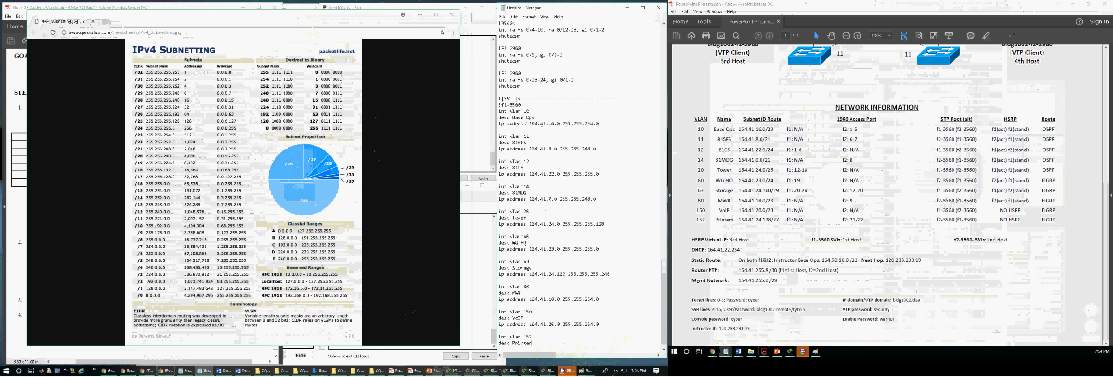
pyautogui.write('s')
pyautogui.press('Return')
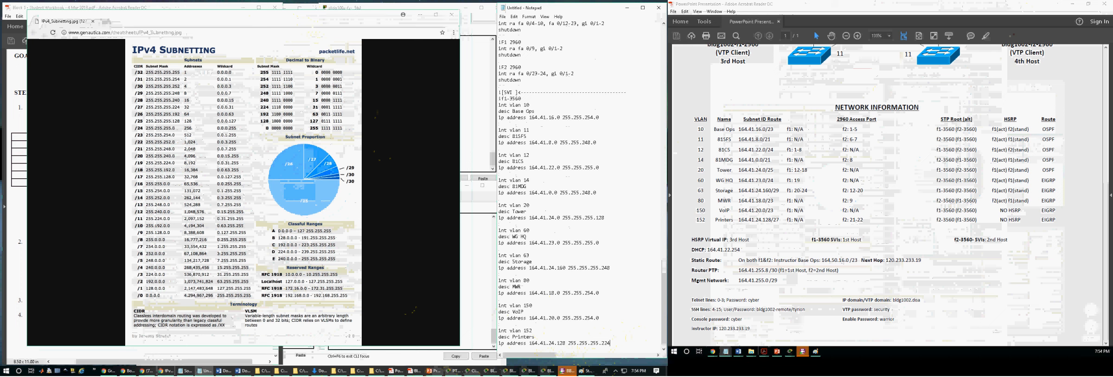
pyautogui.press('Return')
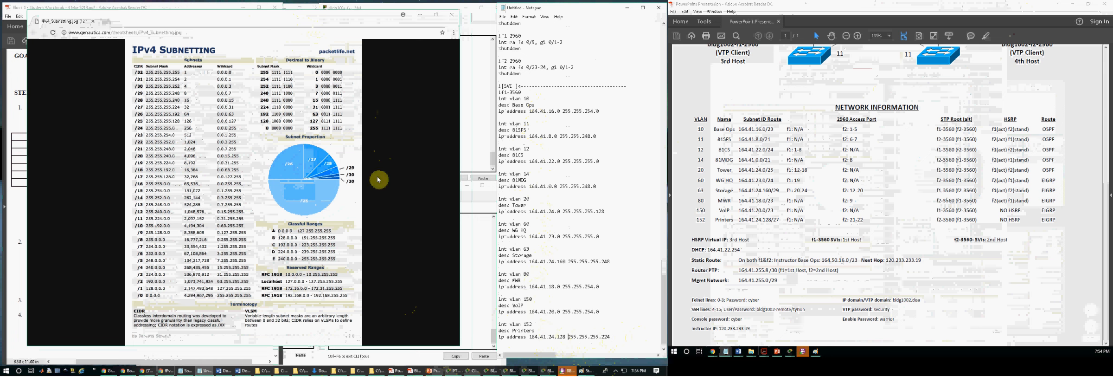
# Step: Hide the subnetting chart and compare the workbook's ip address command syntax with the subnet masks written in the script
pyautogui.click(421, 14)
pyautogui.moveTo(106, 212); pyautogui.dragTo(215, 227)
pyautogui.click(193, 240)
pyautogui.click(148, 230)
pyautogui.click(543, 204)
pyautogui.moveTo(529, 211); pyautogui.dragTo(610, 212)
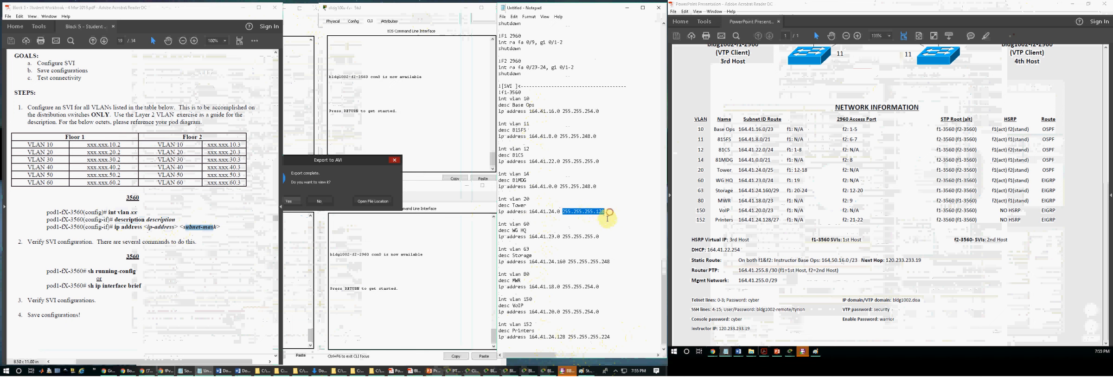
pyautogui.click(583, 230)
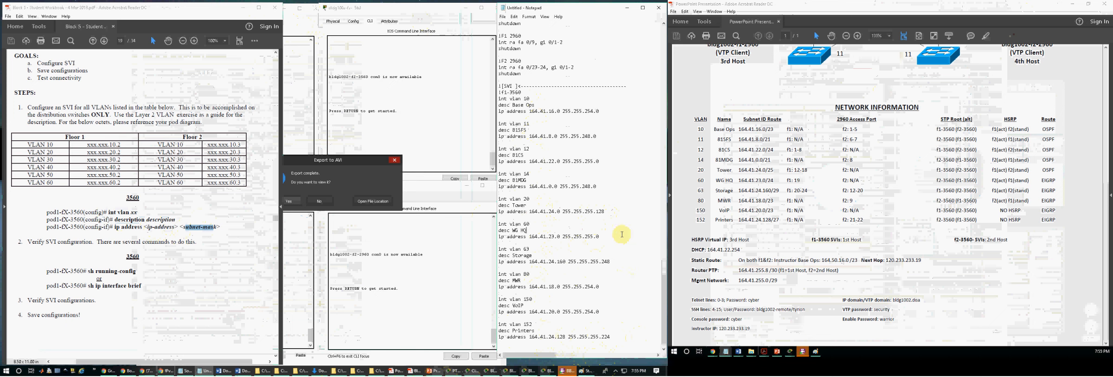
pyautogui.moveTo(619, 211); pyautogui.dragTo(588, 212)
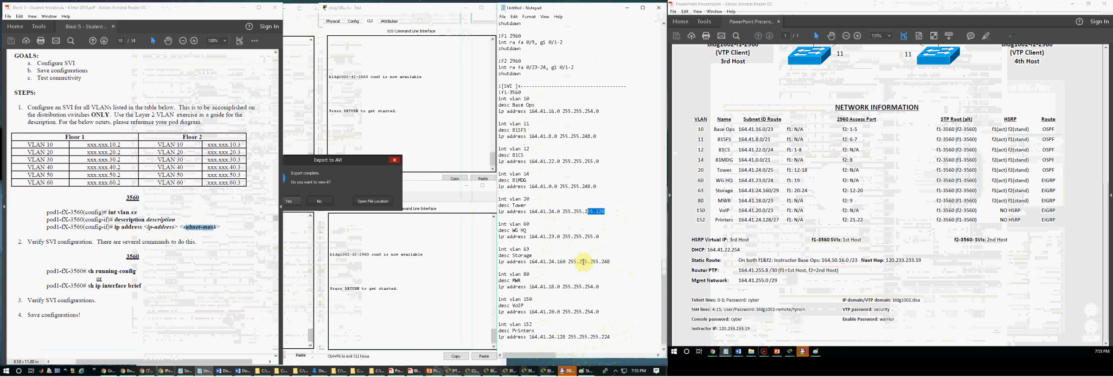
pyautogui.click(568, 144)
pyautogui.moveTo(597, 136); pyautogui.dragTo(565, 136)
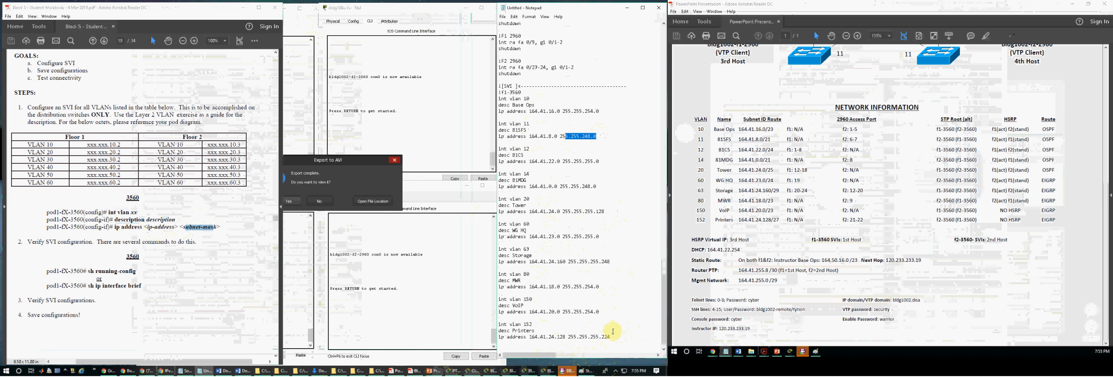
pyautogui.moveTo(610, 315); pyautogui.dragTo(586, 314)
pyautogui.click(575, 283)
pyautogui.click(581, 295)
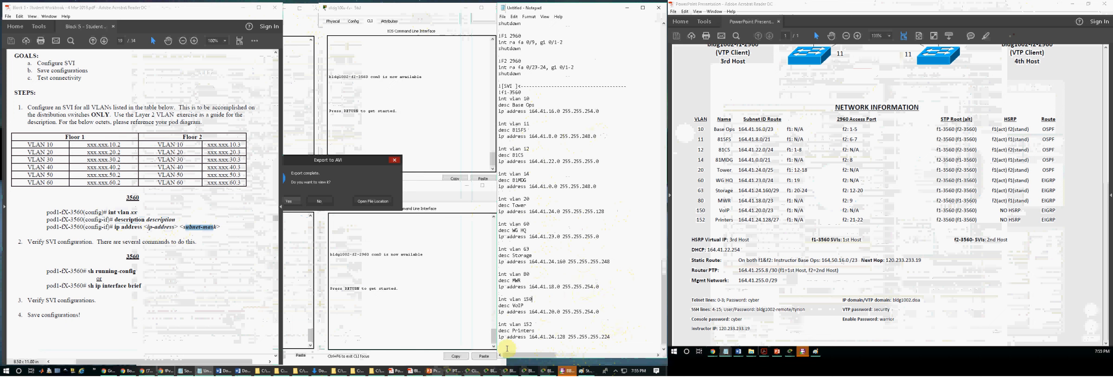
# Step: Bring the IPv4 subnetting chart back to check the script's masks against it, and hide it again
pyautogui.click(166, 371)
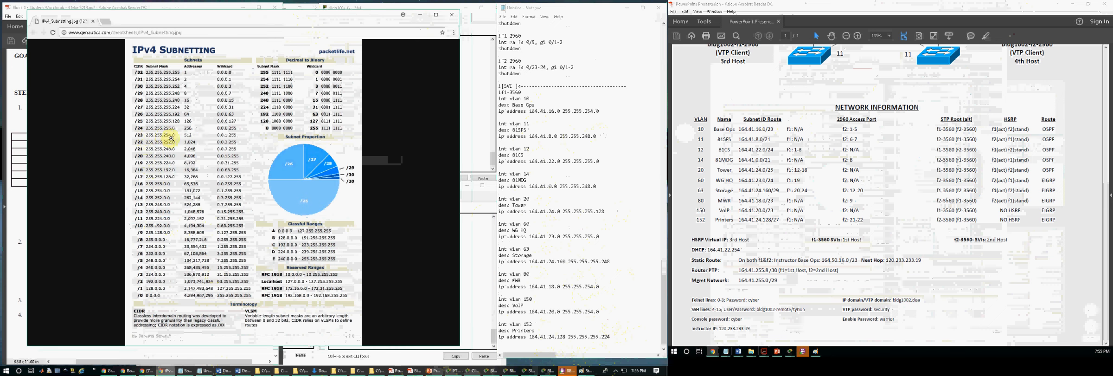
pyautogui.click(610, 337)
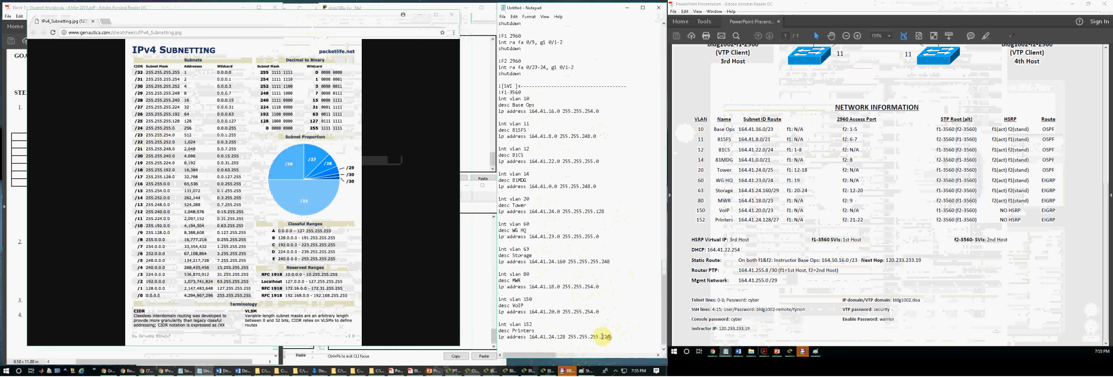
pyautogui.click(421, 19)
pyautogui.click(558, 303)
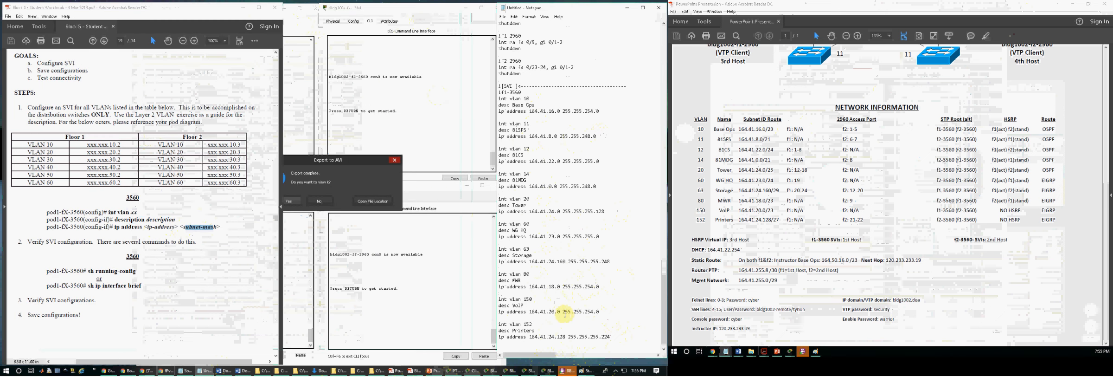
# Step: Review the ip address lines and subnet masks in the f1-3560 SVI script from VLAN 10 through VLAN 152
pyautogui.doubleClick(588, 311)
pyautogui.click(560, 112)
pyautogui.moveTo(588, 112); pyautogui.dragTo(598, 108)
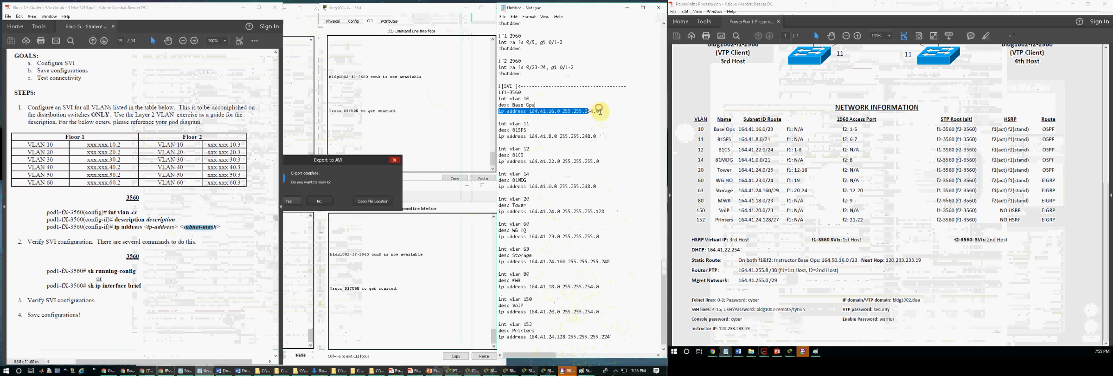
pyautogui.click(601, 122)
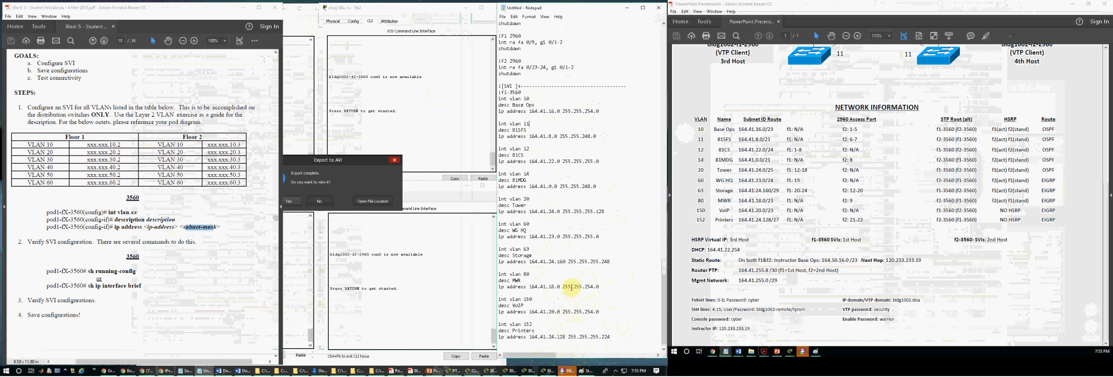
pyautogui.moveTo(604, 344); pyautogui.dragTo(499, 93)
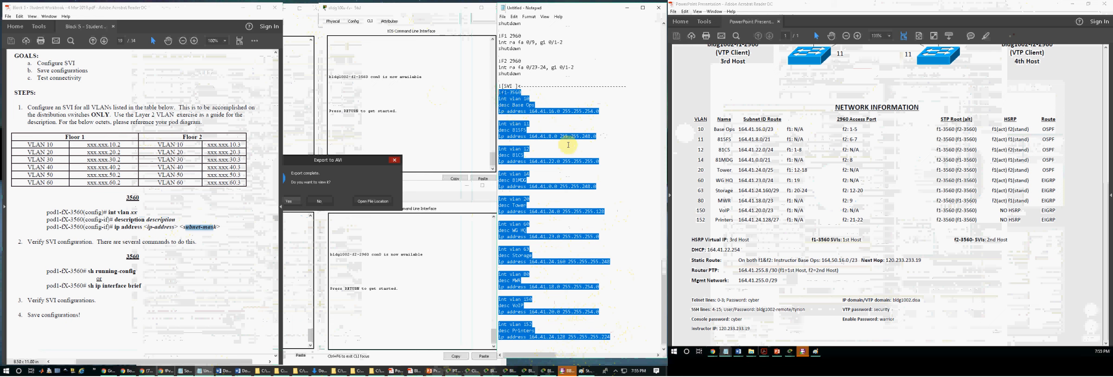
pyautogui.click(580, 172)
pyautogui.click(112, 250)
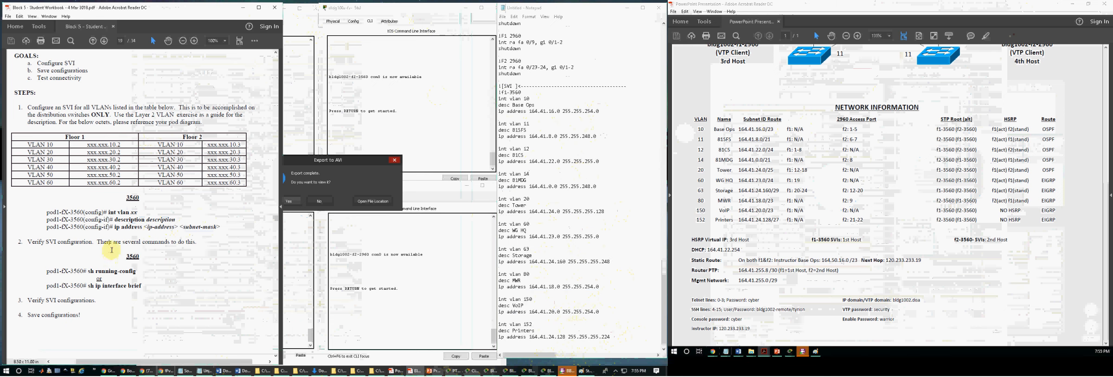
# Step: Check the network information sheet for the host address required on f1-3560 SVIs and compare it with the script's VLAN 10 address
pyautogui.scroll(1, 112, 259)
pyautogui.click(538, 169)
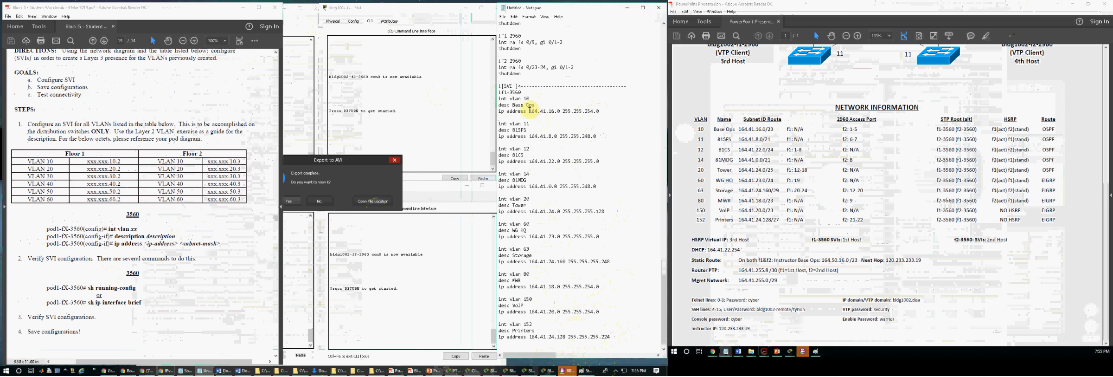
pyautogui.moveTo(529, 112); pyautogui.dragTo(561, 111)
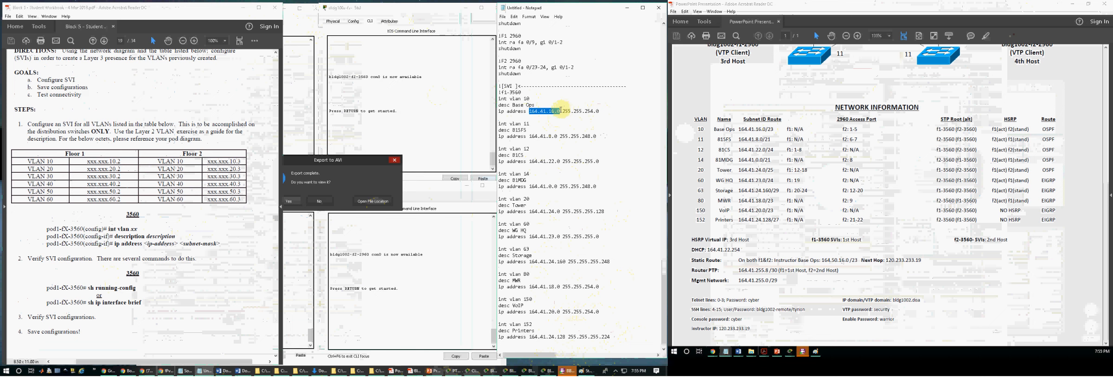
pyautogui.click(540, 119)
pyautogui.moveTo(530, 112); pyautogui.dragTo(493, 92)
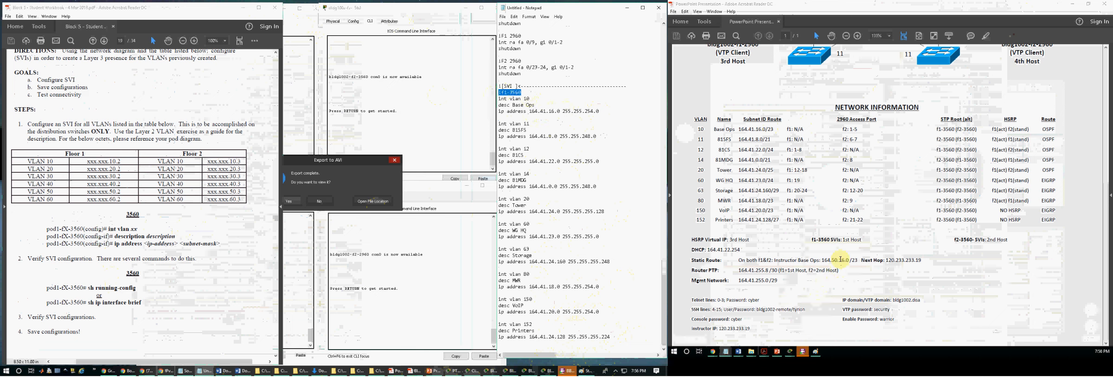
pyautogui.moveTo(858, 240); pyautogui.dragTo(842, 239)
pyautogui.click(501, 155)
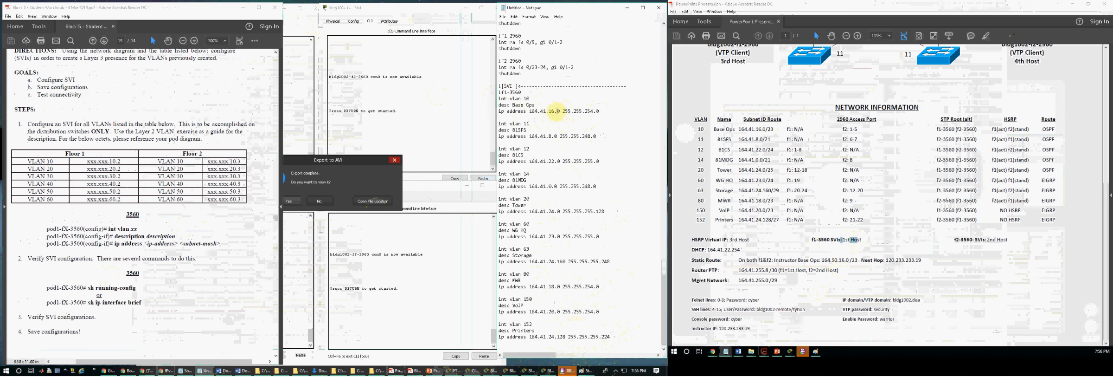
# Step: Label the f1-3560 header FIRST HOST and set the VLAN 10, 11 and 12 addresses to 164.41.16.1, 164.41.8.1 and 164.41.22.1
pyautogui.click(524, 92)
pyautogui.write('- FIRST HOST')
pyautogui.click(560, 111)
pyautogui.press('BackSpace')
pyautogui.write('1')
pyautogui.click(556, 137)
pyautogui.press('BackSpace')
pyautogui.write('164.4')
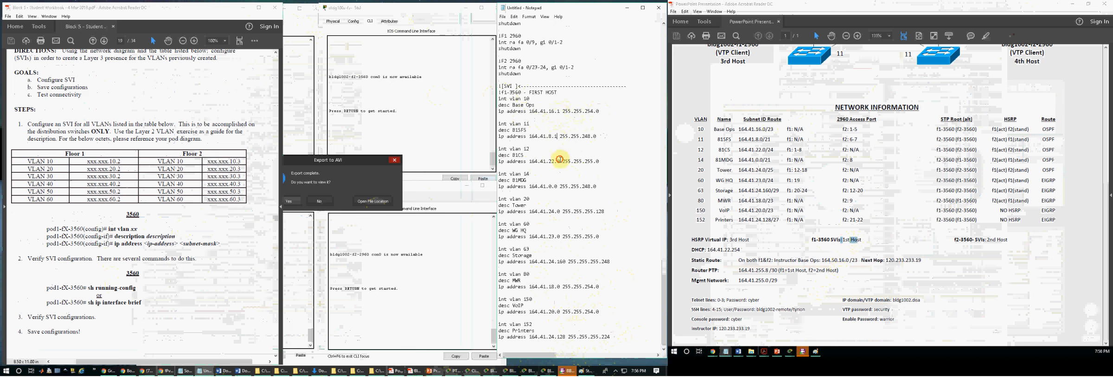
pyautogui.write('1')
# Step: Set the VLAN 14, 20, 60 and 63 addresses to 164.41.0.1, 164.41.24.1, 164.41.23.1 and 164.41.24.161
pyautogui.click(556, 186)
pyautogui.press('BackSpace')
pyautogui.write('1')
pyautogui.click(559, 211)
pyautogui.press('BackSpace')
pyautogui.write('1')
pyautogui.click(557, 236)
pyautogui.press('BackSpace')
pyautogui.write('1')
pyautogui.click(566, 261)
pyautogui.press('BackSpace')
pyautogui.write('1')
# Step: Set the VLAN 80, 150 and 152 addresses to 164.41.18.1, 164.41.20.1 and 164.41.24.129
pyautogui.click(561, 286)
pyautogui.press('BackSpace')
pyautogui.write('1')
pyautogui.click(559, 311)
pyautogui.press('BackSpace')
pyautogui.write('1')
pyautogui.click(563, 336)
pyautogui.press('BackSpace')
pyautogui.write('9')
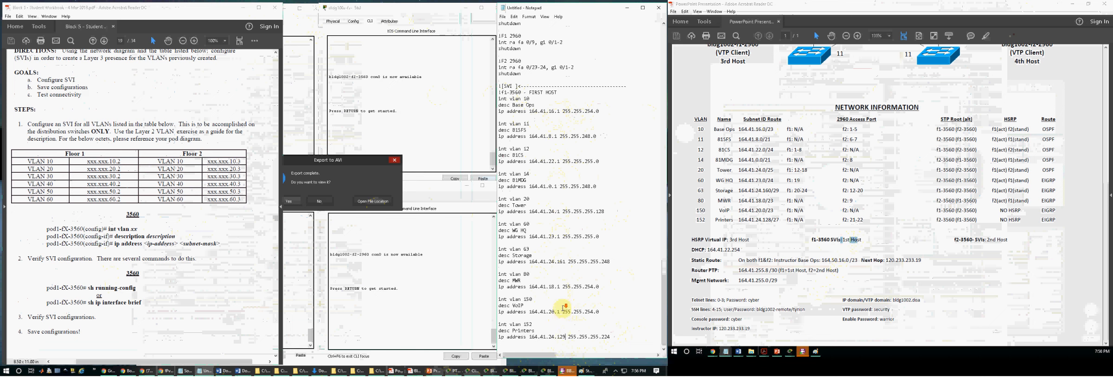
# Step: Copy the finished f1-3560 SVI block and log in to the f1-3560 switch's command line with the console password
pyautogui.moveTo(611, 337); pyautogui.dragTo(498, 87)
pyautogui.click(412, 92)
pyautogui.click(301, 91)
pyautogui.press('Return')
pyautogui.press('Return')
pyautogui.press('Return')
pyautogui.write('cyber')
# Step: Enter privileged mode on f1-3560 with the enable password and start global configuration with conf t
pyautogui.press('Return')
pyautogui.write('en')
pyautogui.press('Return')
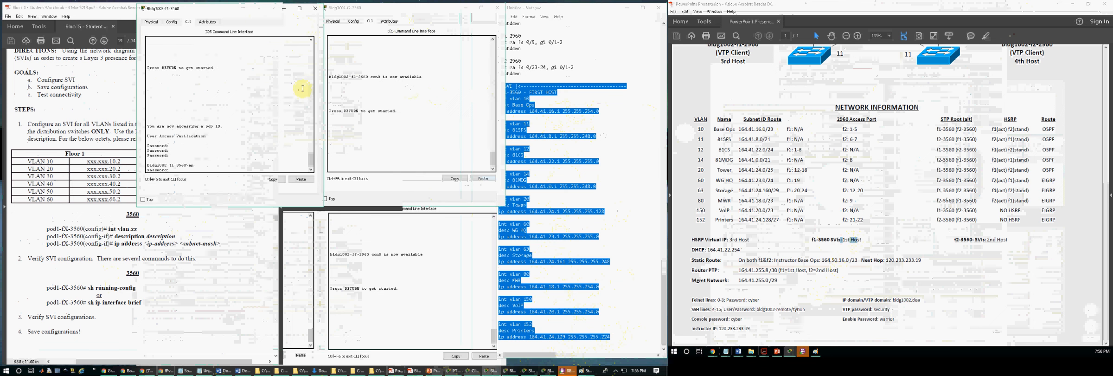
pyautogui.press('Return')
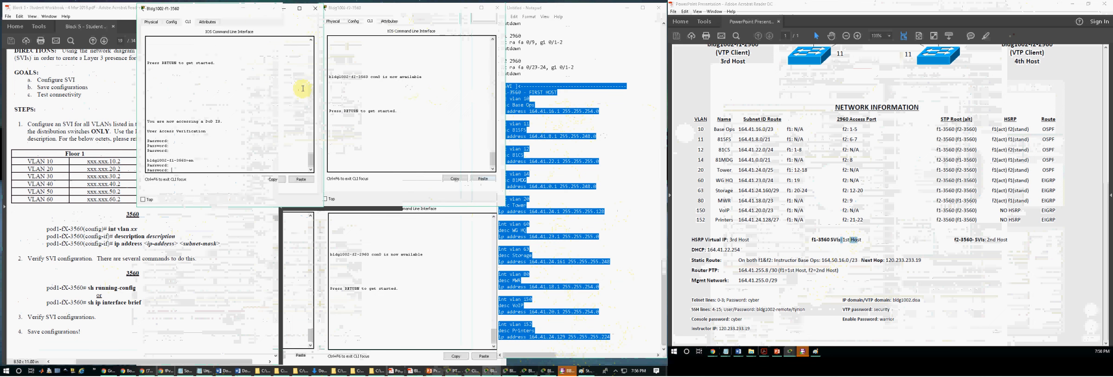
pyautogui.press('Return')
pyautogui.write('warrior')
pyautogui.press('Return')
pyautogui.press('Return')
pyautogui.press('Return')
pyautogui.write('conf t')
# Step: Paste the copied SVI commands into the f1-3560 switch's configuration mode
pyautogui.press('Return')
pyautogui.press('Return')
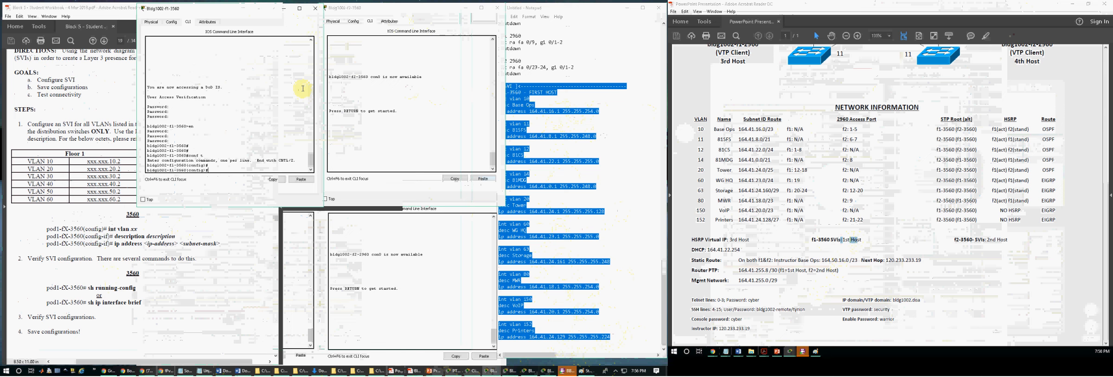
pyautogui.press('Menu')
pyautogui.press('Down')
pyautogui.press('Return')
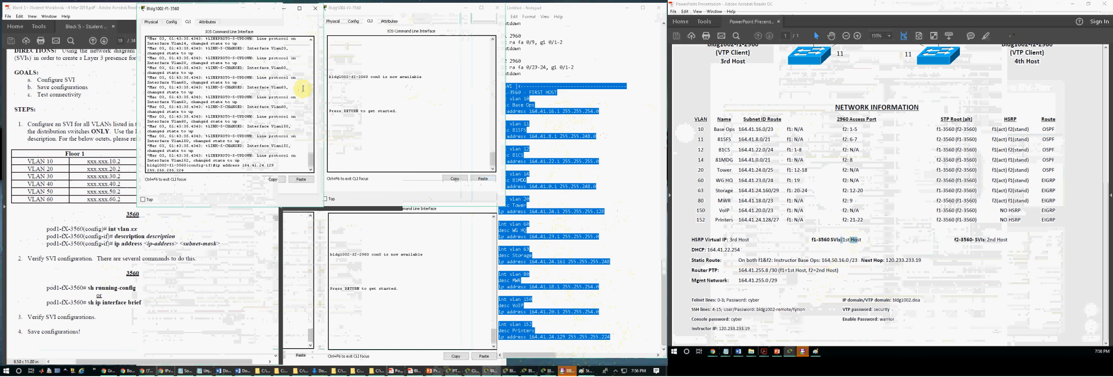
# Step: Examine the f1-3560 console output from the first pasted SVI command through the VLAN 152 entry
pyautogui.scroll(10, 250, 88)
pyautogui.scroll(3, 228, 107)
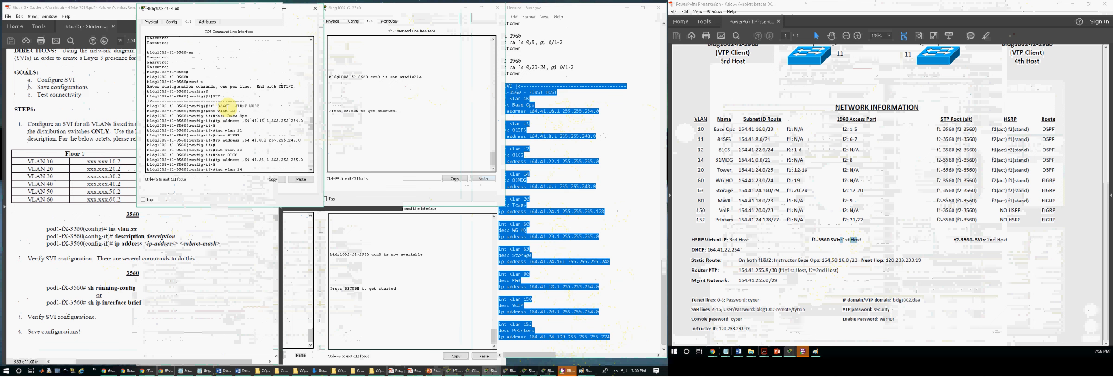
pyautogui.moveTo(214, 106); pyautogui.dragTo(258, 105)
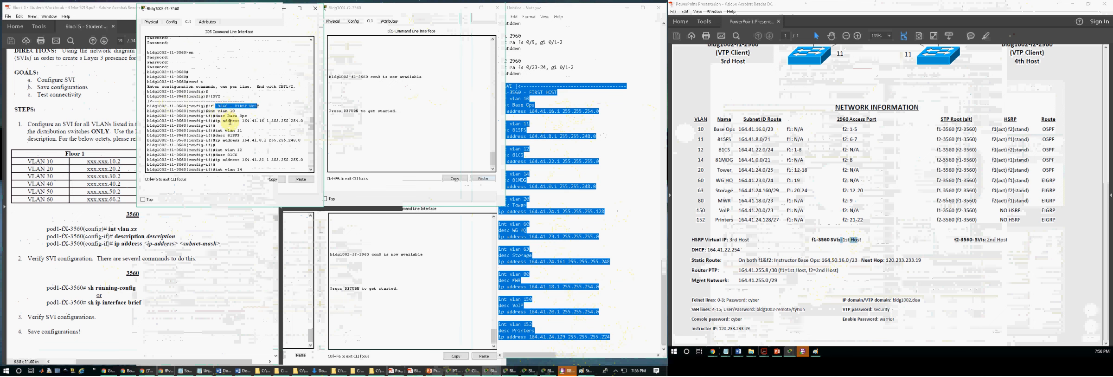
pyautogui.scroll(-3, 225, 114)
pyautogui.scroll(-1, 230, 97)
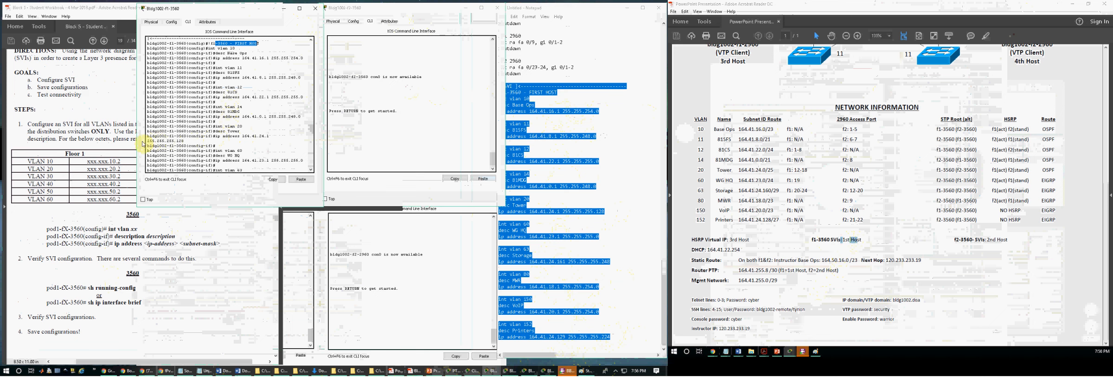
pyautogui.moveTo(135, 141); pyautogui.dragTo(124, 141)
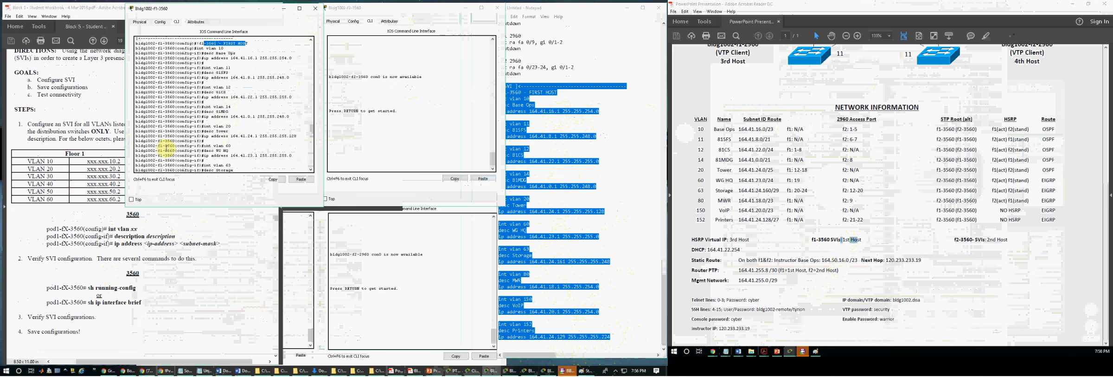
pyautogui.scroll(-3, 245, 135)
pyautogui.scroll(-7, 245, 135)
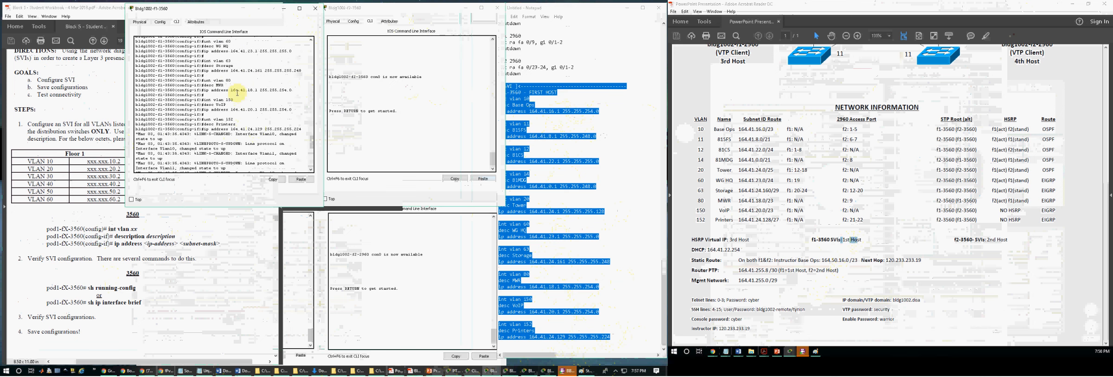
pyautogui.scroll(-7, 225, 134)
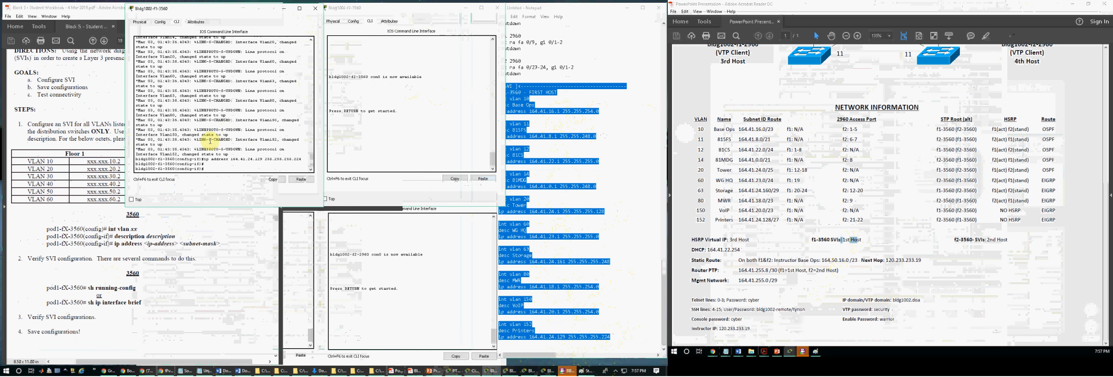
# Step: Add a duplicate of the f1-3560 SVI block below the VLAN 152 entry in the Notepad script
pyautogui.click(570, 186)
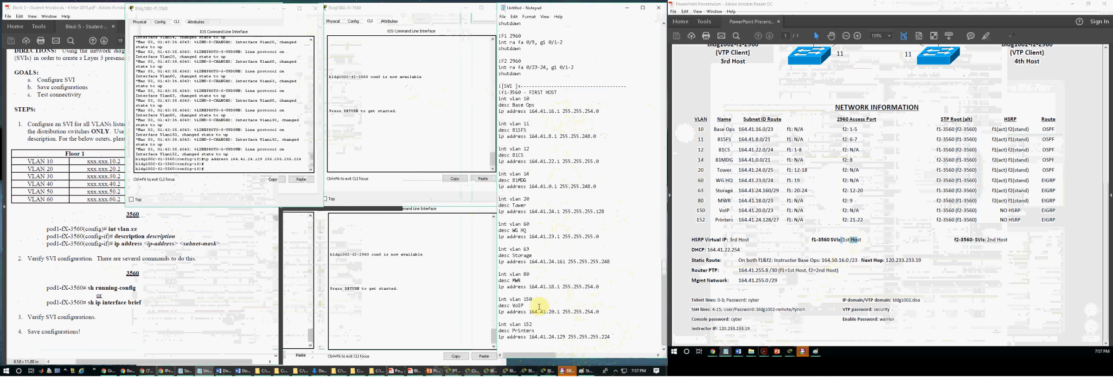
pyautogui.moveTo(612, 338); pyautogui.dragTo(501, 94)
pyautogui.hotkey('ctrl', 'c')
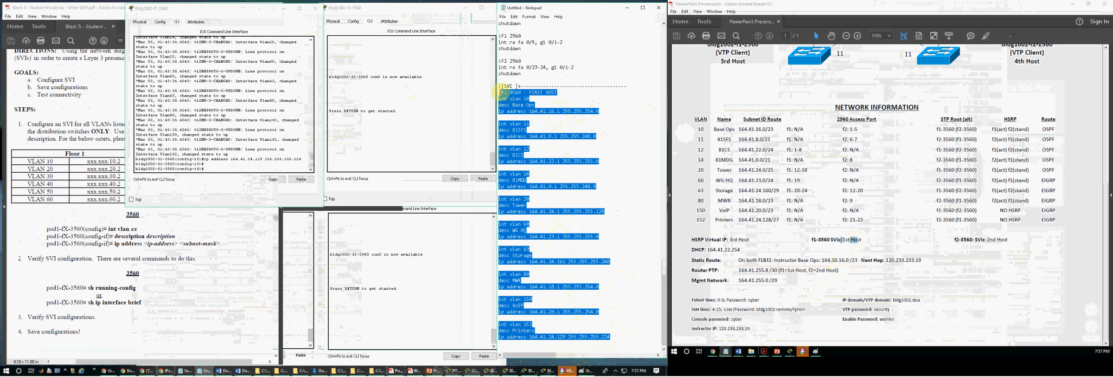
pyautogui.click(543, 160)
pyautogui.click(618, 338)
pyautogui.press('Return')
pyautogui.press('Return')
pyautogui.hotkey('ctrl', 'v')
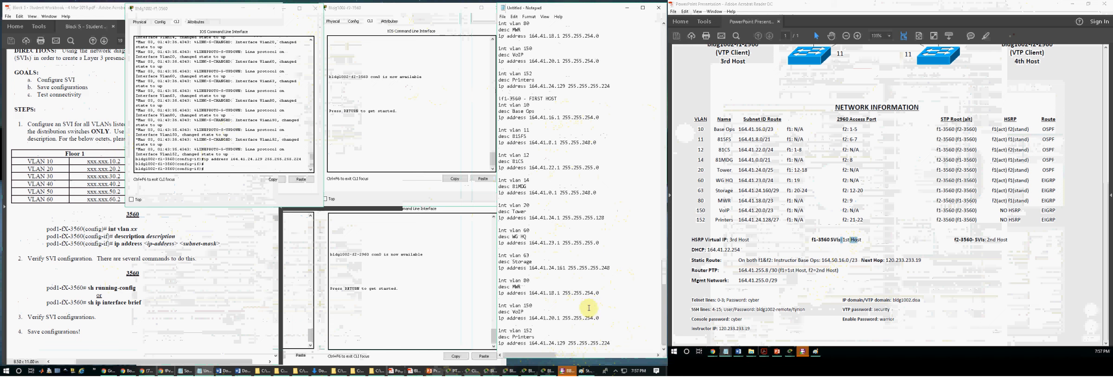
# Step: Mark the host section headers with a dashed arrow and relabel the duplicated block's header SECOND HOST
pyautogui.scroll(10, 551, 135)
pyautogui.scroll(3, 551, 135)
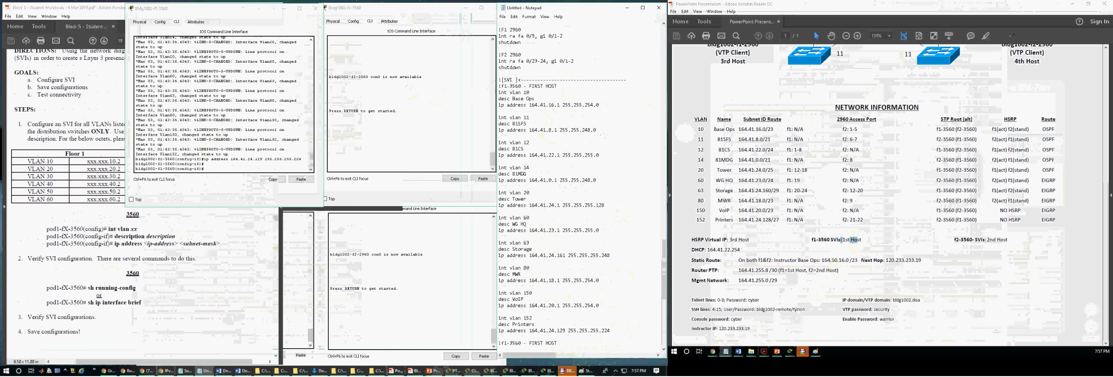
pyautogui.write('---------------')
pyautogui.scroll(-10, 591, 106)
pyautogui.click(572, 154)
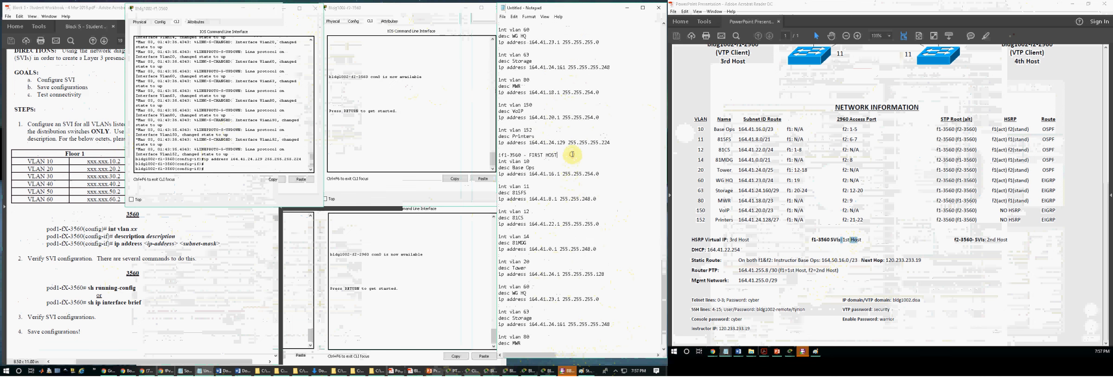
pyautogui.write('<--------------------')
pyautogui.doubleClick(537, 154)
pyautogui.write('SECOND')
# Step: Set the second block's VLAN 10, 11 and 12 addresses to 164.41.16.2, 164.41.8.2 and 164.41.22.2
pyautogui.click(534, 174)
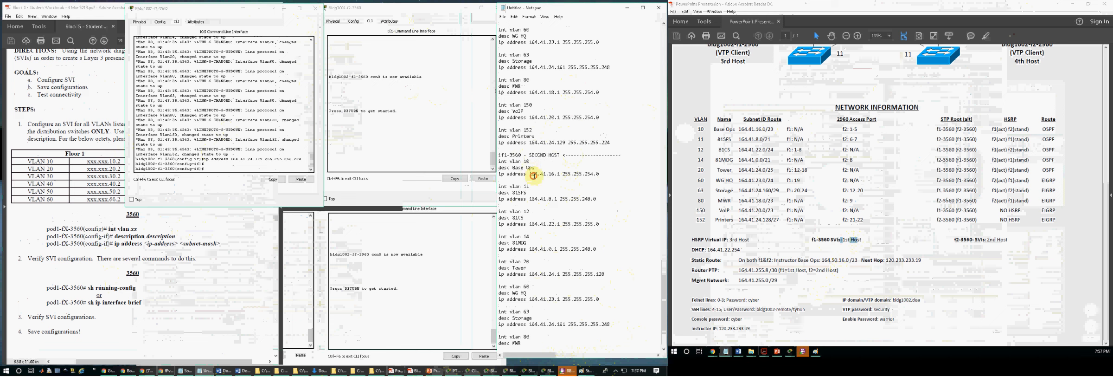
pyautogui.doubleClick(559, 174)
pyautogui.write('2')
pyautogui.doubleClick(557, 199)
pyautogui.write('2')
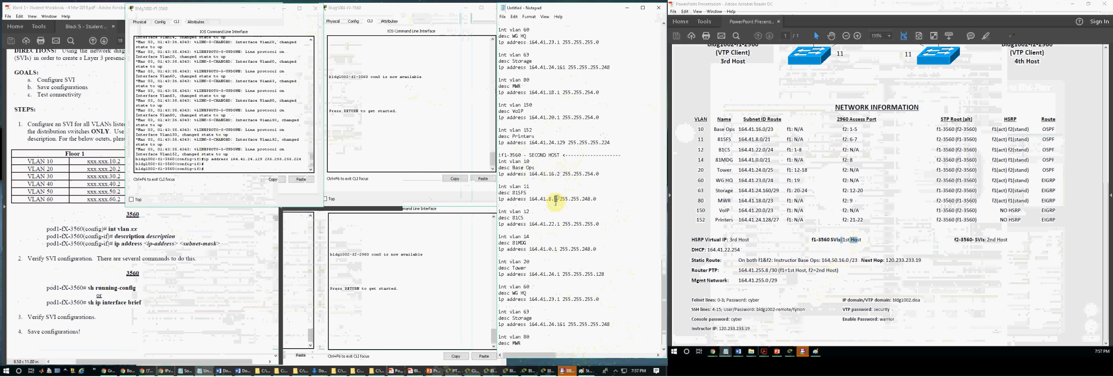
pyautogui.write('2')
# Step: Set the second block's VLAN 14, 20, 60 and 63 addresses to 164.41.0.2, 164.41.24.2, 164.41.23.2 and 164.41.24.162
pyautogui.doubleClick(556, 249)
pyautogui.write('2')
pyautogui.doubleClick(558, 274)
pyautogui.write('2')
pyautogui.moveTo(562, 324); pyautogui.dragTo(565, 324)
pyautogui.write('2')
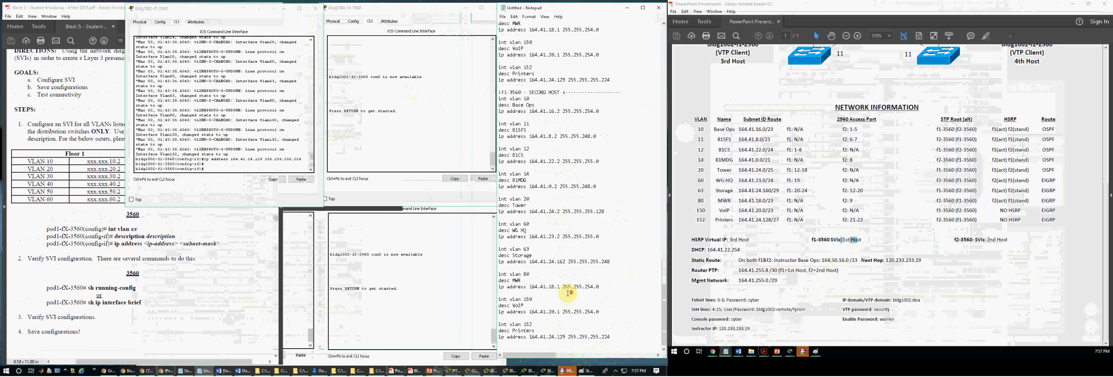
# Step: Set the second block's VLAN 80, 150 and 152 addresses to 164.41.18.2, 164.41.20.2 and 164.41.24.130
pyautogui.click(560, 286)
pyautogui.press('BackSpace')
pyautogui.write('2')
pyautogui.click(559, 311)
pyautogui.press('BackSpace')
pyautogui.write('2')
pyautogui.click(564, 335)
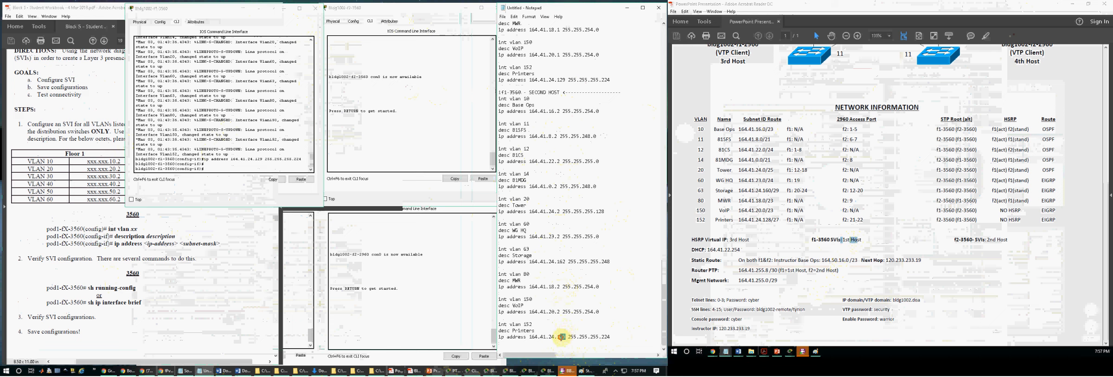
pyautogui.write('30')
# Step: Log in to the f2-3560 switch's command line with the console password
pyautogui.click(395, 153)
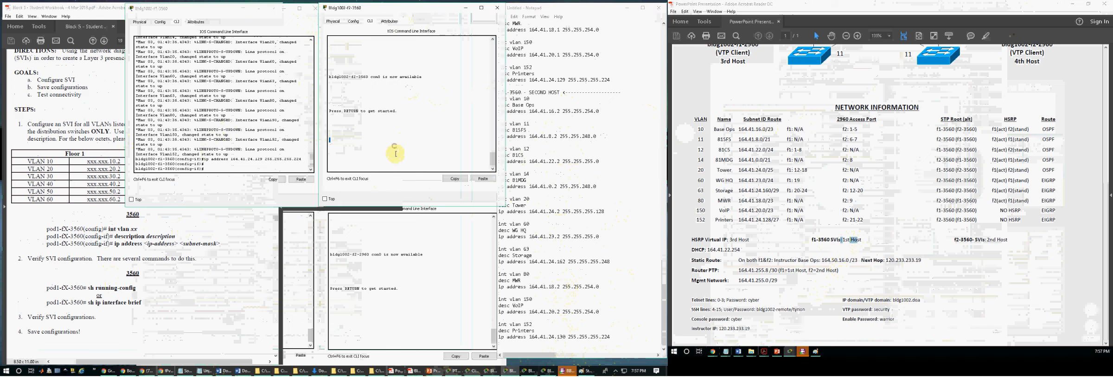
pyautogui.press('Return')
pyautogui.press('Return')
pyautogui.press('Return')
pyautogui.write('cyber')
pyautogui.press('Return')
# Step: Enter privileged mode on f2-3560 with the enable password and start global configuration with conf t
pyautogui.write('en')
pyautogui.press('Return')
pyautogui.press('Return')
pyautogui.press('Return')
pyautogui.press('Return')
pyautogui.write('conf')
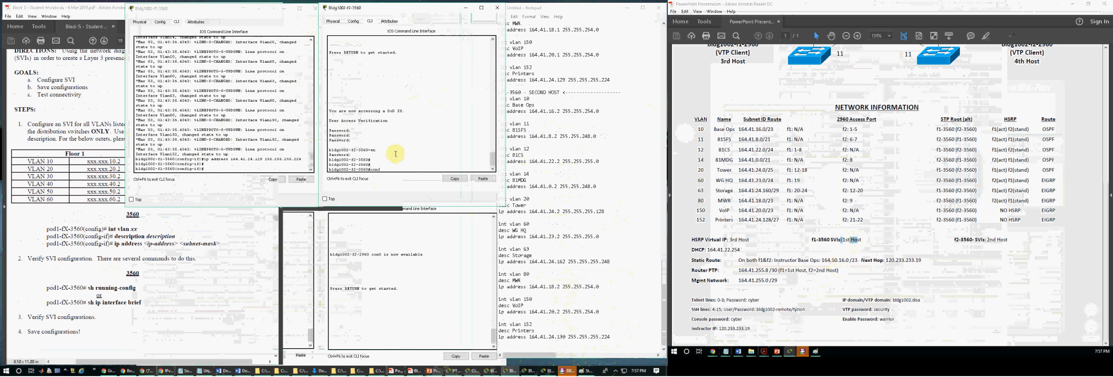
pyautogui.write(' t')
pyautogui.press('Return')
pyautogui.press('Return')
# Step: Copy the whole f2-3560 second-host SVI block, from its header through VLAN 152, out of the notes
pyautogui.click(555, 129)
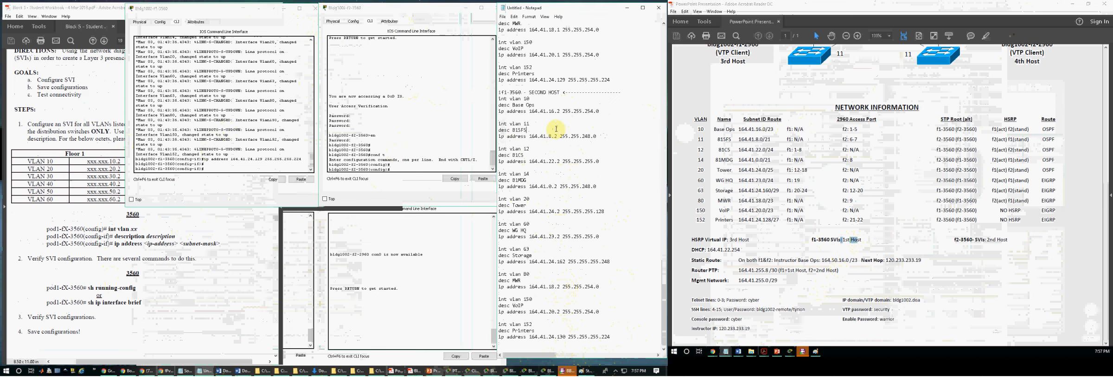
pyautogui.click(507, 93)
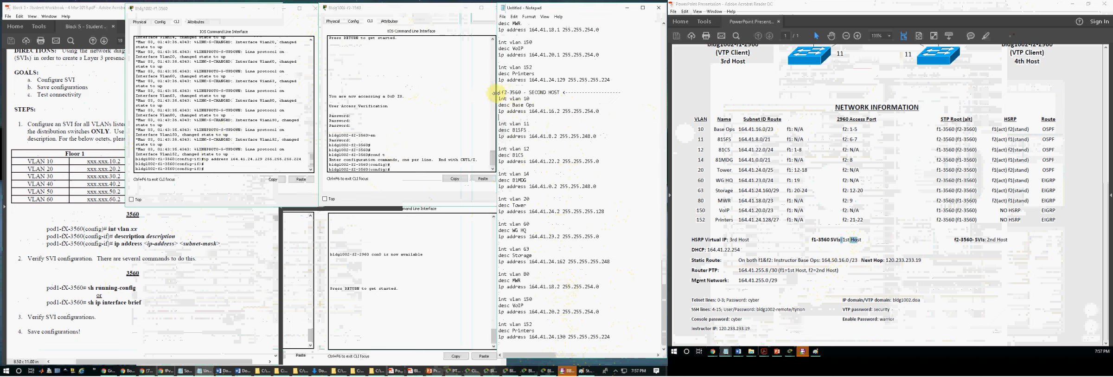
pyautogui.moveTo(499, 92); pyautogui.dragTo(615, 333)
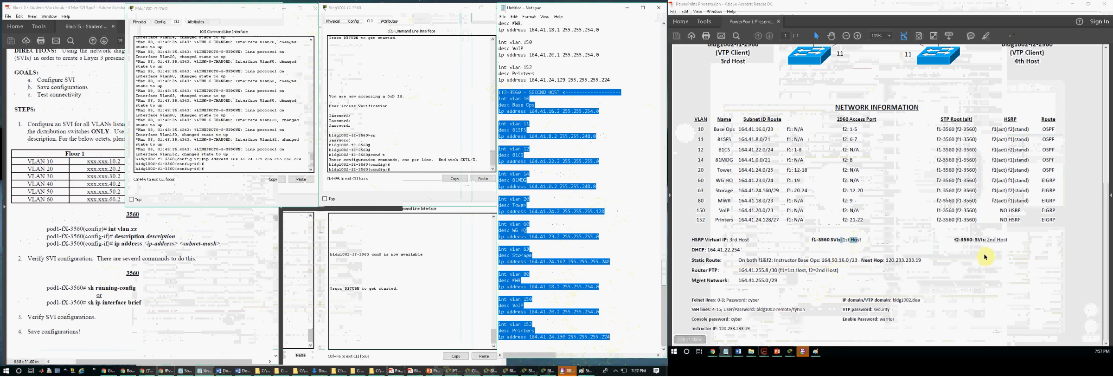
pyautogui.click(990, 239)
# Step: Paste the second-host SVI block into f2-3560's global configuration to set up VLANs 10 through 152
pyautogui.click(413, 98)
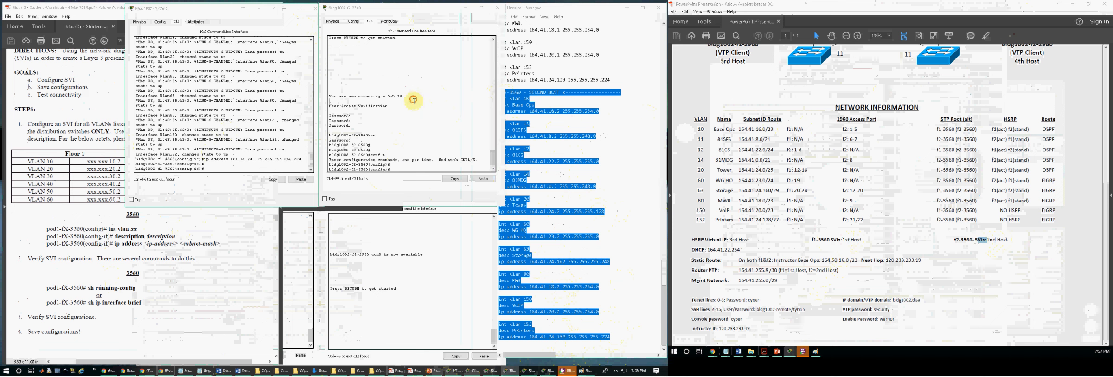
pyautogui.press('Return')
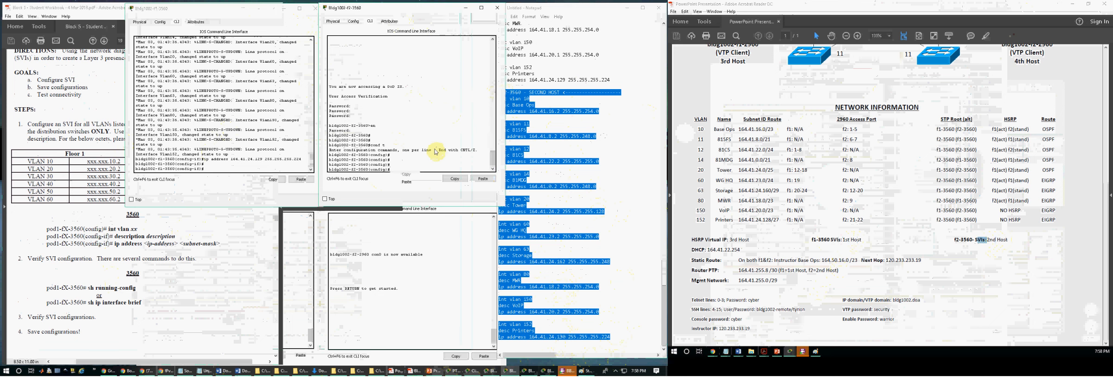
pyautogui.hotkey('ctrl', 'v')
pyautogui.press('Return')
pyautogui.scroll(10, 430, 151)
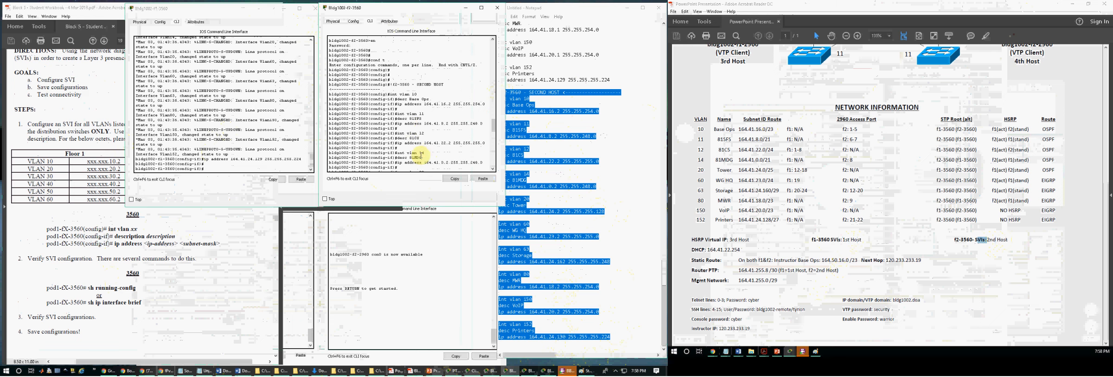
pyautogui.scroll(-5, 397, 99)
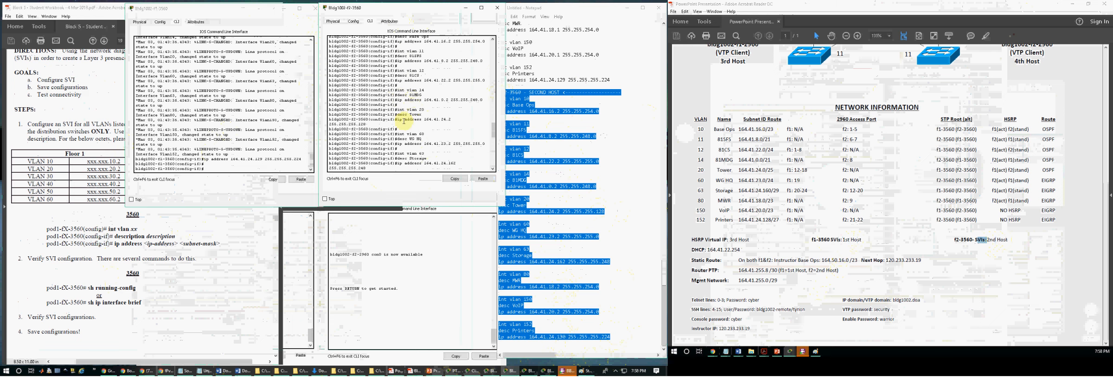
pyautogui.moveTo(506, 132); pyautogui.dragTo(514, 132)
pyautogui.scroll(-5, 426, 142)
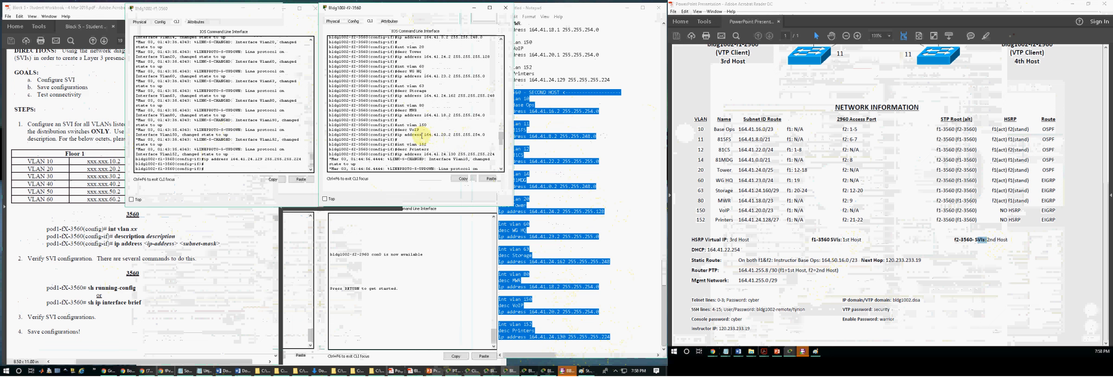
pyautogui.scroll(-8, 422, 135)
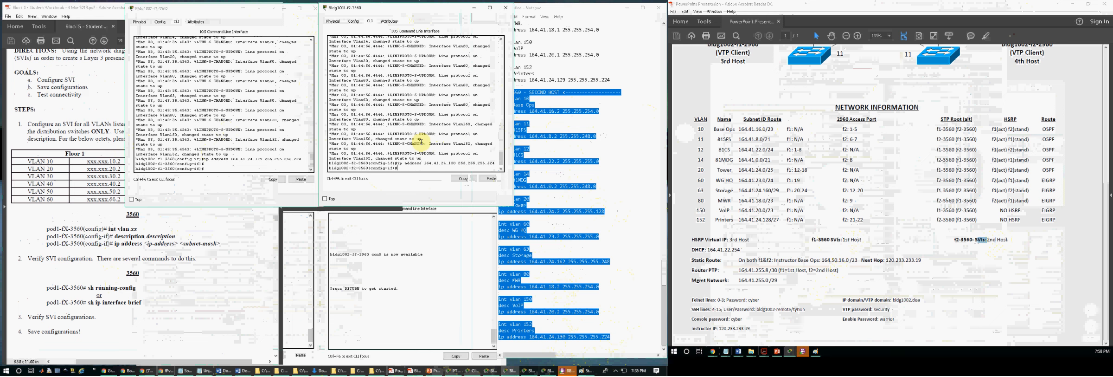
# Step: Bring up clean configuration prompts on both the f1-3560 and f2-3560 consoles
pyautogui.press('Return')
pyautogui.press('Return')
pyautogui.press('Return')
pyautogui.click(266, 144)
pyautogui.press('Return')
pyautogui.press('Return')
pyautogui.press('Return')
pyautogui.press('Return')
pyautogui.click(401, 155)
pyautogui.press('Return')
pyautogui.press('Return')
pyautogui.press('Return')
# Step: Review the goals and steps of Exercise VIII – Switch Virtual Interface (SVI) in the student workbook
pyautogui.click(201, 271)
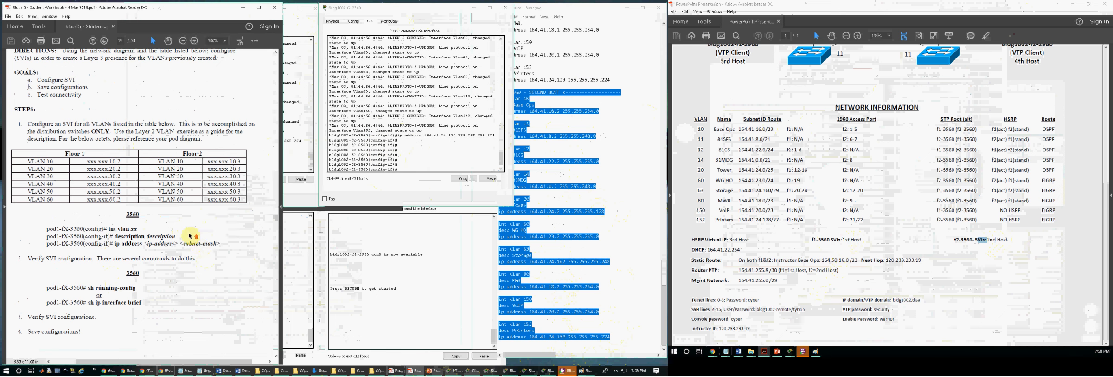
pyautogui.scroll(3, 190, 236)
pyautogui.moveTo(96, 169); pyautogui.dragTo(213, 169)
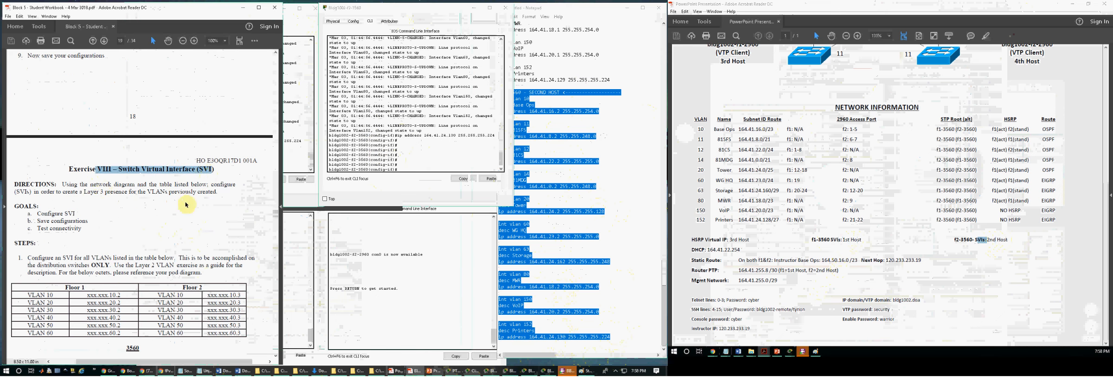
pyautogui.click(187, 239)
pyautogui.scroll(-3, 187, 239)
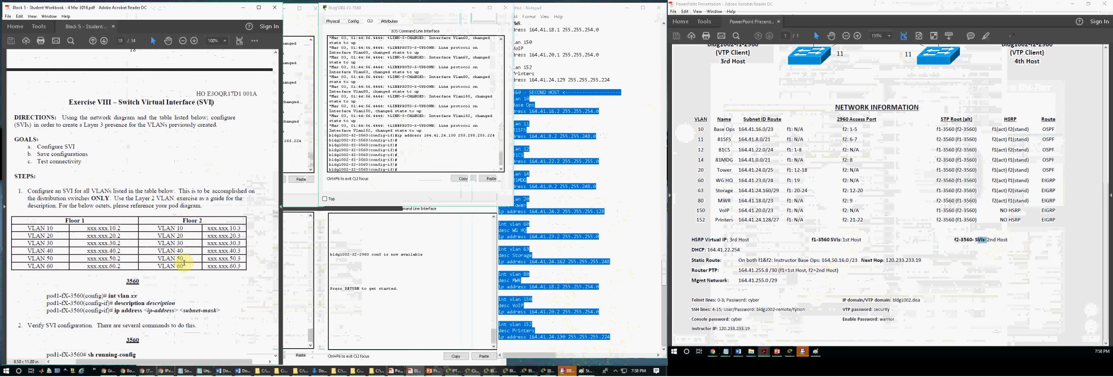
pyautogui.scroll(-4, 191, 247)
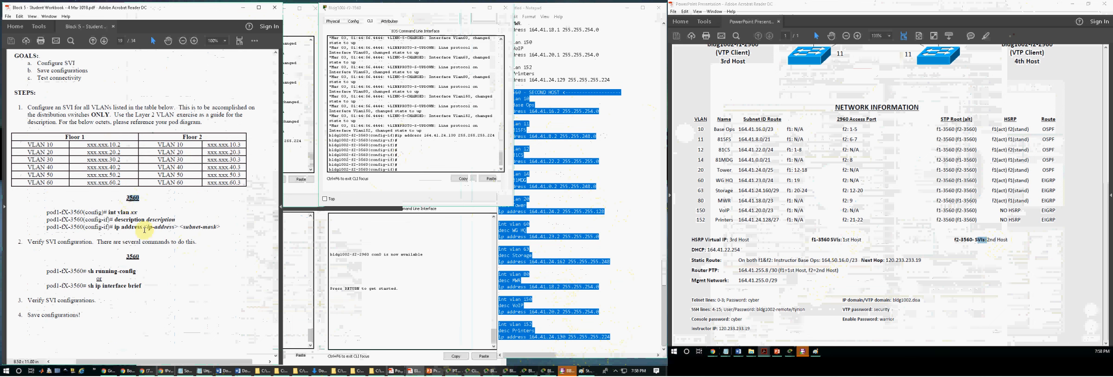
pyautogui.scroll(-2, 193, 281)
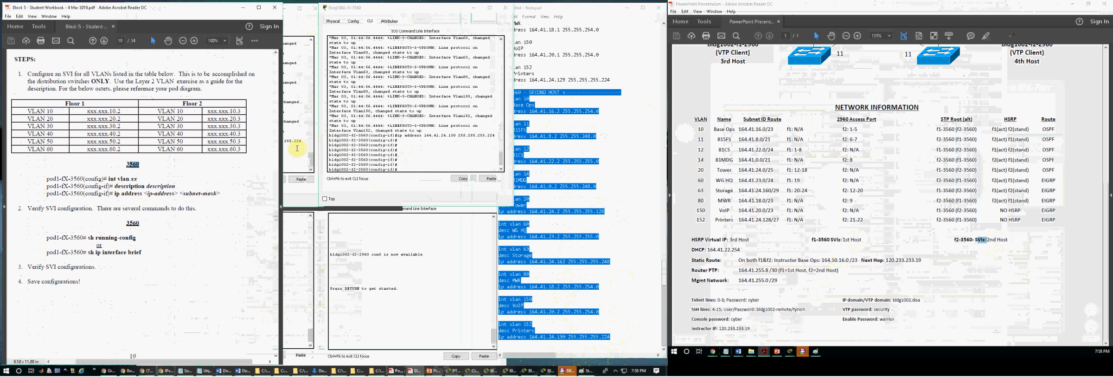
# Step: Go on to Exercise IX – Hot Standby Routing Protocol (HSRP) in the workbook and read its commands
pyautogui.scroll(-10, 185, 249)
pyautogui.scroll(-4, 184, 247)
pyautogui.scroll(12, 161, 226)
pyautogui.scroll(-7, 134, 240)
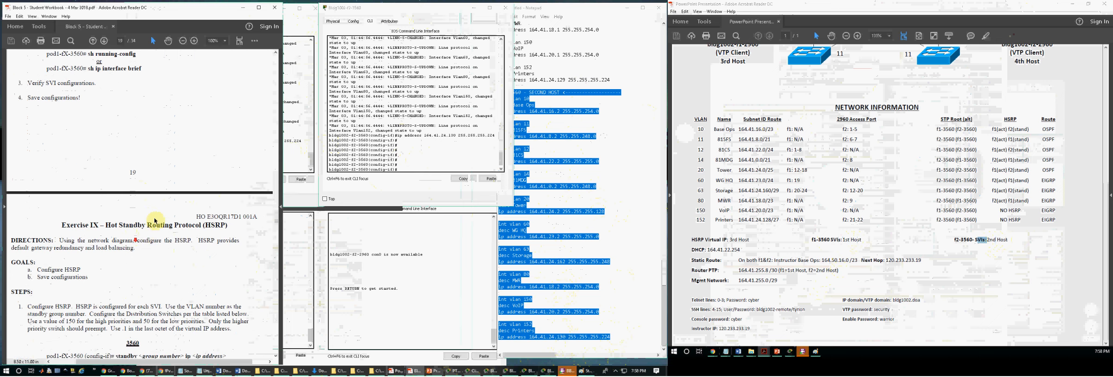
pyautogui.scroll(-4, 155, 221)
pyautogui.moveTo(106, 158); pyautogui.dragTo(231, 160)
pyautogui.click(227, 159)
pyautogui.scroll(-3, 173, 215)
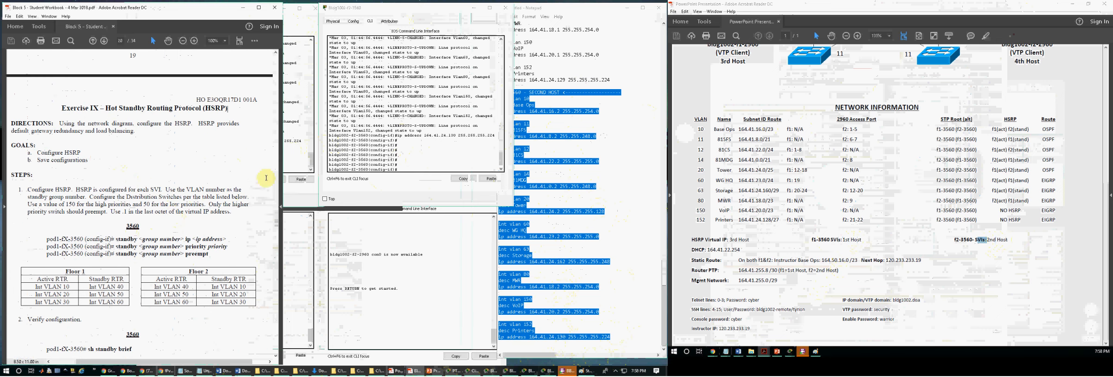
pyautogui.click(297, 163)
pyautogui.click(300, 245)
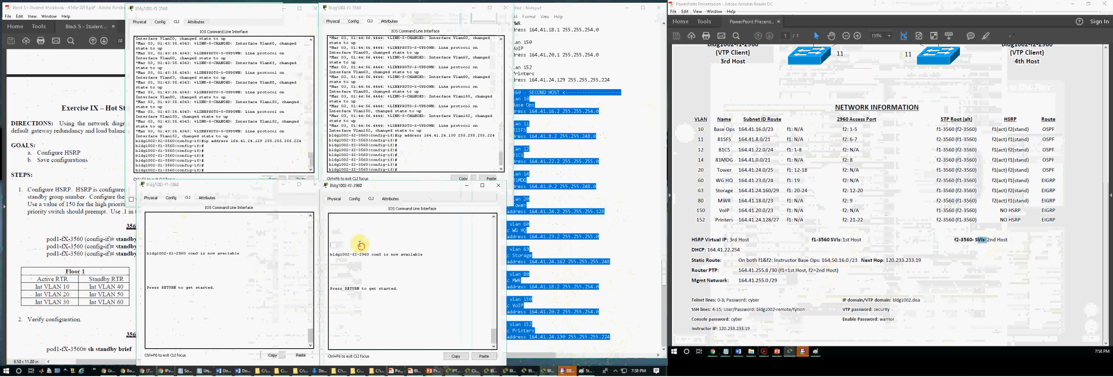
pyautogui.click(593, 161)
pyautogui.moveTo(626, 218); pyautogui.dragTo(619, 162)
pyautogui.moveTo(619, 161); pyautogui.dragTo(564, 110)
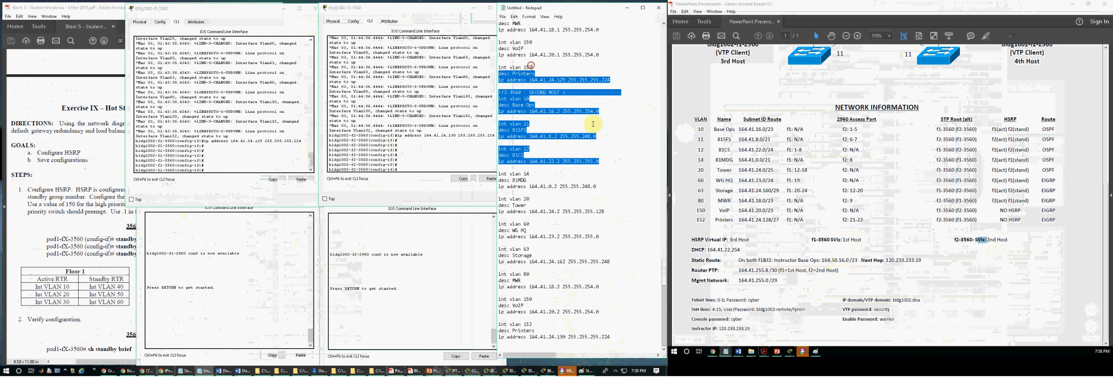
pyautogui.click(595, 124)
pyautogui.click(291, 136)
# Step: Add a "![HSRP] <" header line with a dashed rule below the last VLAN 152 entry in the notes
pyautogui.click(65, 194)
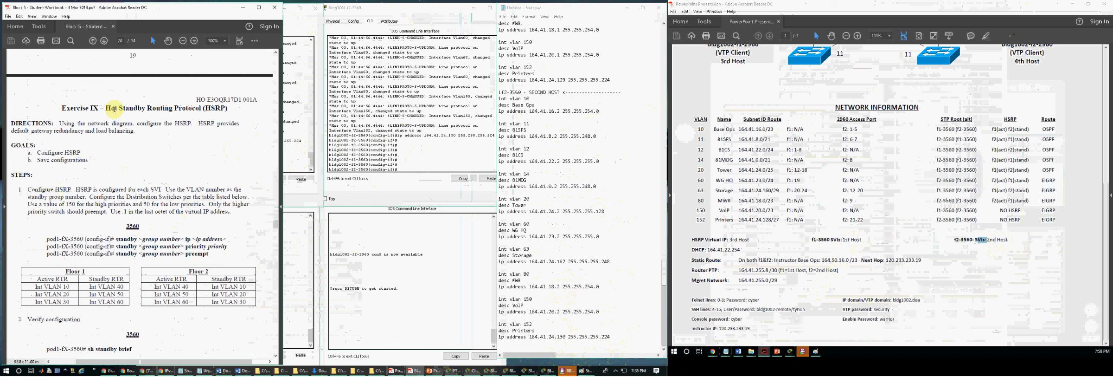
pyautogui.moveTo(108, 110); pyautogui.dragTo(201, 111)
pyautogui.click(160, 152)
pyautogui.click(591, 309)
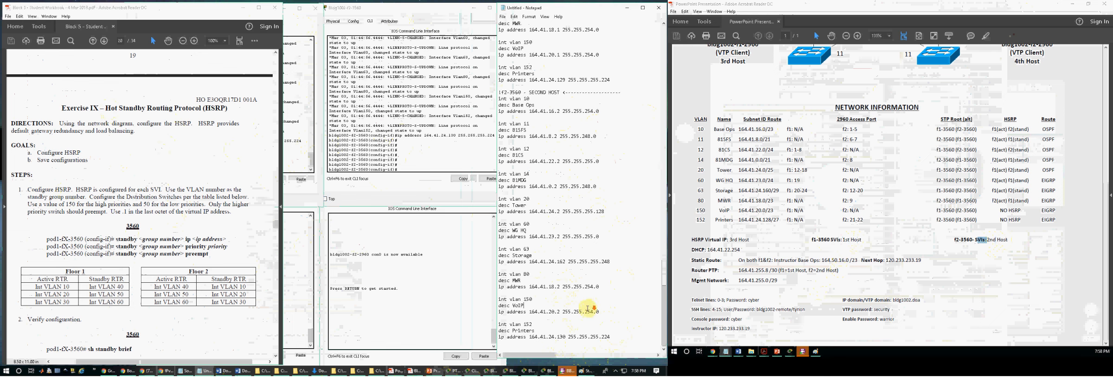
pyautogui.click(577, 346)
pyautogui.press('Return')
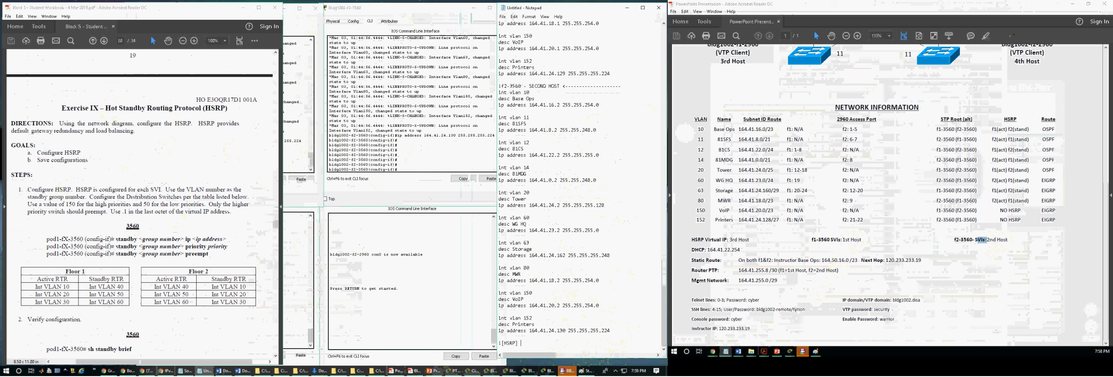
pyautogui.write('-------------------------------------')
pyautogui.press('Return')
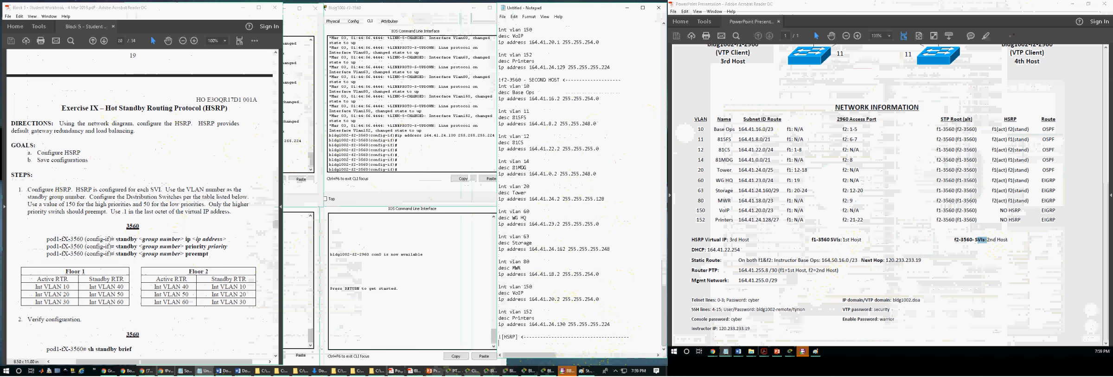
# Step: Check the workbook's HSRP command syntax and start a "standby" line under the HSRP header in the notes
pyautogui.scroll(-3, 103, 194)
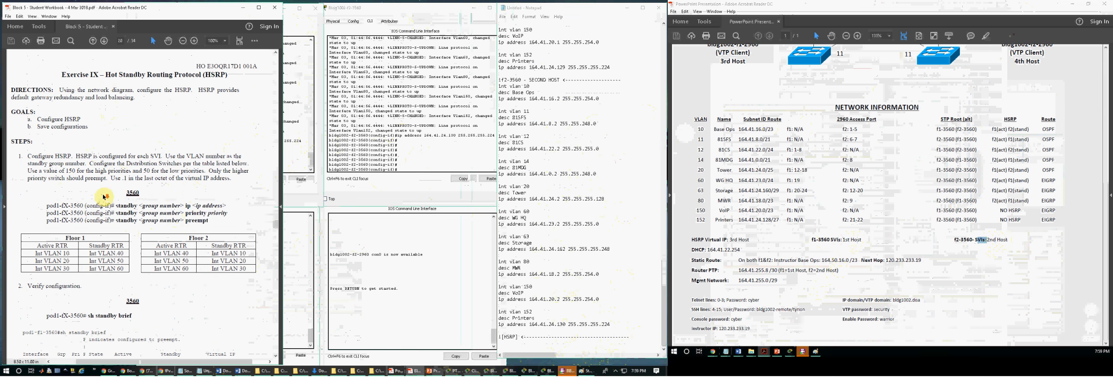
pyautogui.scroll(3, 103, 194)
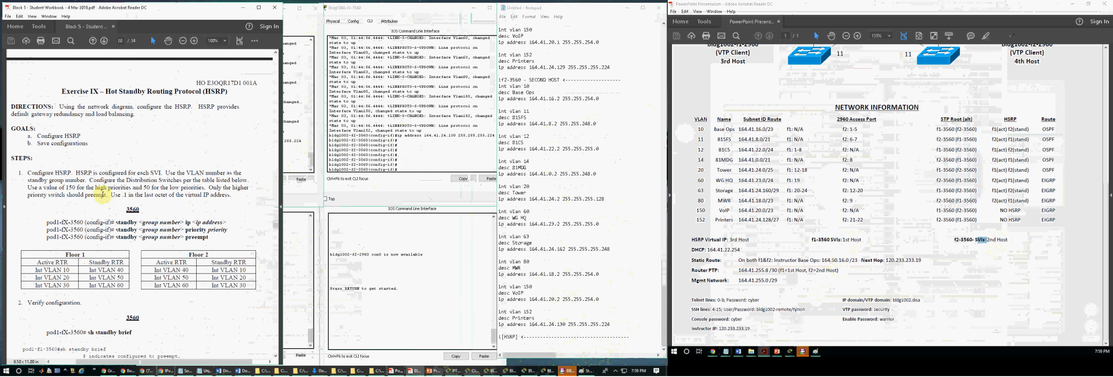
pyautogui.click(519, 346)
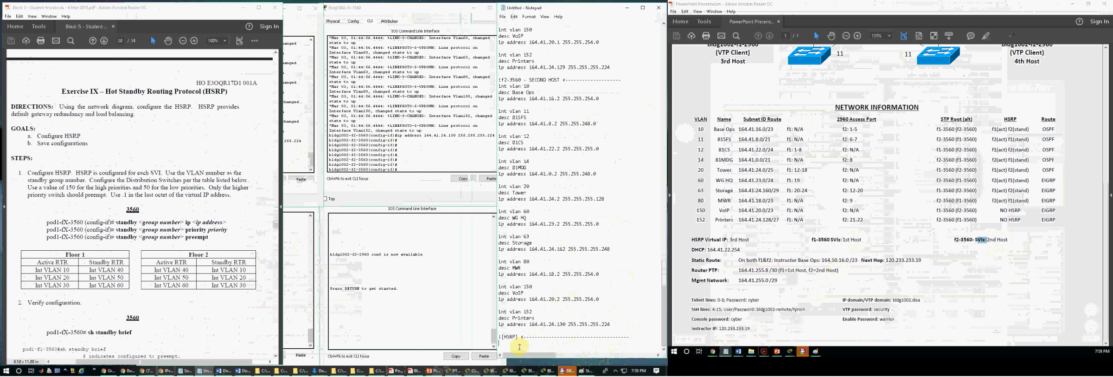
pyautogui.write('standby')
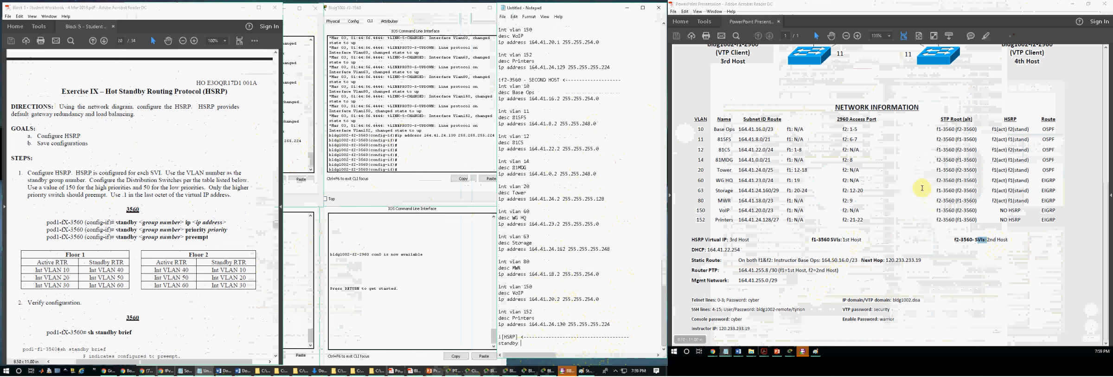
# Step: Examine the network diagram and the activity instructions for the HSRP group number, active and standby priority requirements
pyautogui.scroll(5, 898, 209)
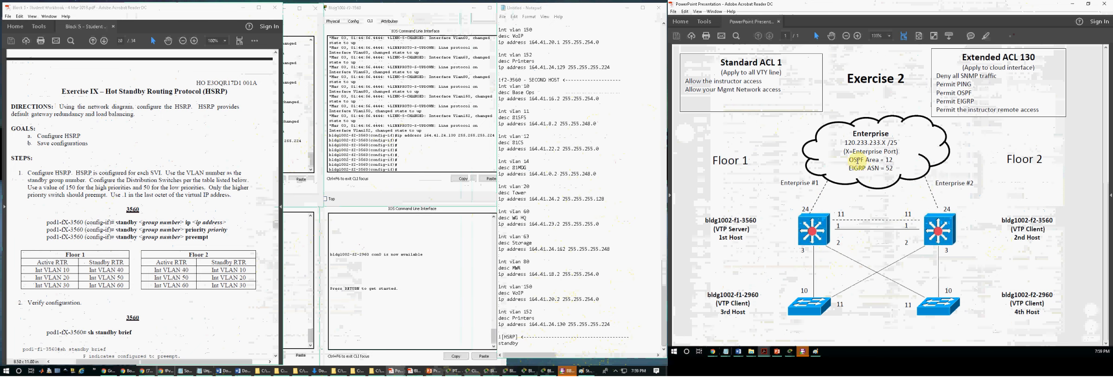
pyautogui.scroll(-5, 853, 168)
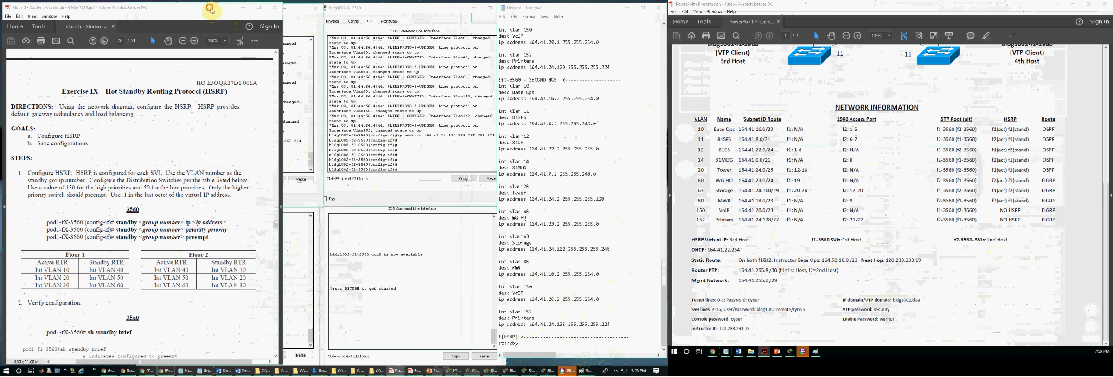
pyautogui.moveTo(211, 8); pyautogui.dragTo(475, 60)
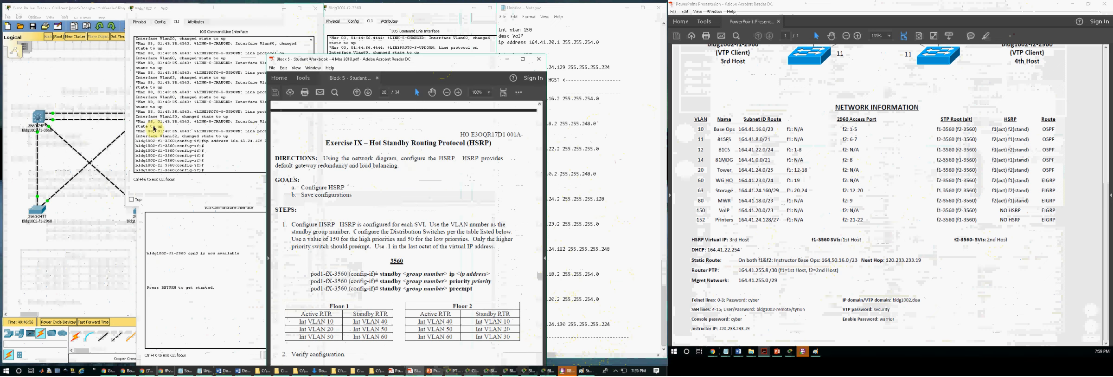
pyautogui.click(454, 370)
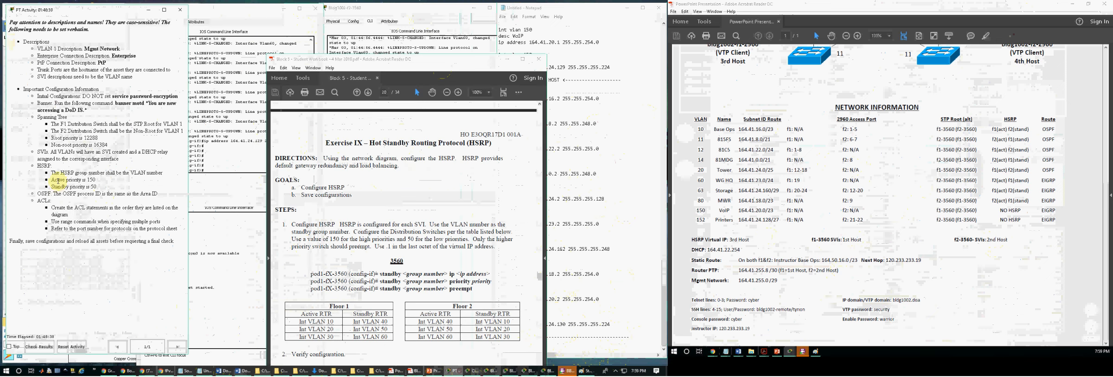
pyautogui.moveTo(39, 151); pyautogui.dragTo(161, 151)
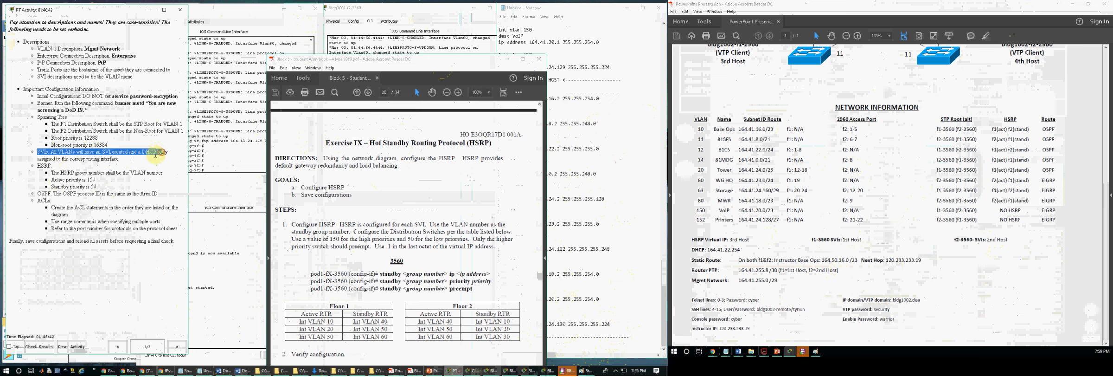
pyautogui.moveTo(77, 173); pyautogui.dragTo(159, 174)
pyautogui.moveTo(158, 175); pyautogui.dragTo(46, 170)
pyautogui.click(81, 174)
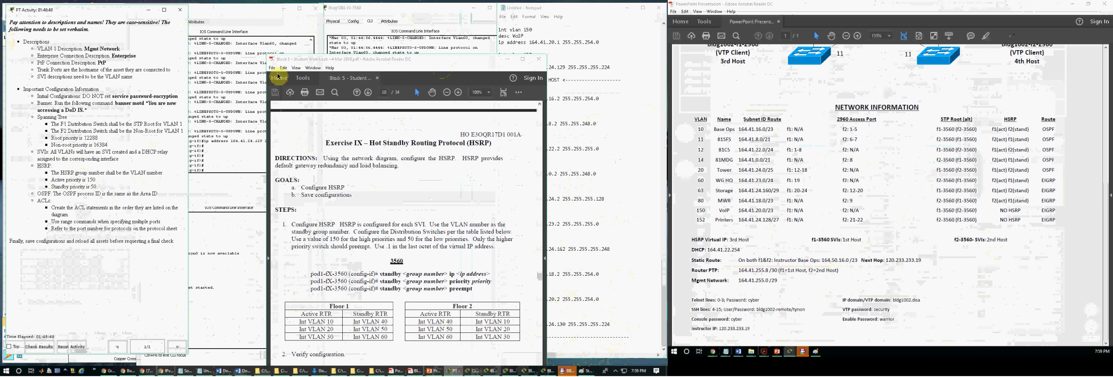
pyautogui.moveTo(349, 61); pyautogui.dragTo(92, 16)
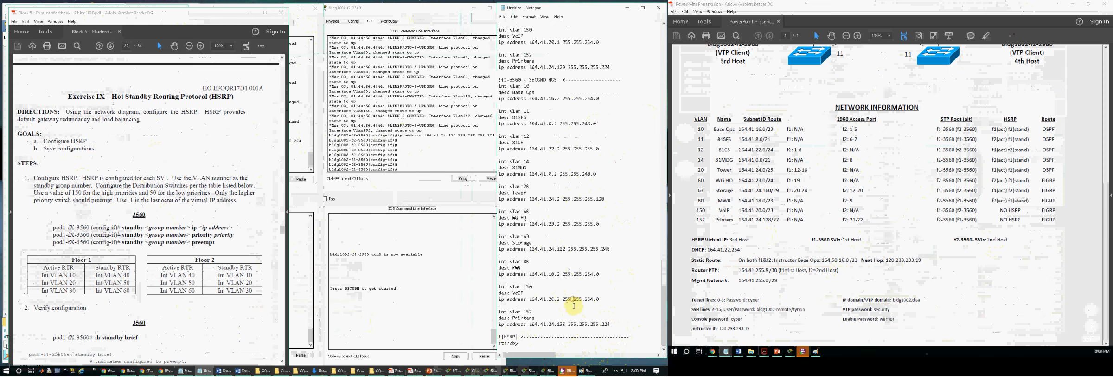
# Step: Extend the standby line to "standby 10 ip 164.41.16.2", reusing VLAN 10's address from the f2-3560 section without its subnet mask
pyautogui.click(530, 344)
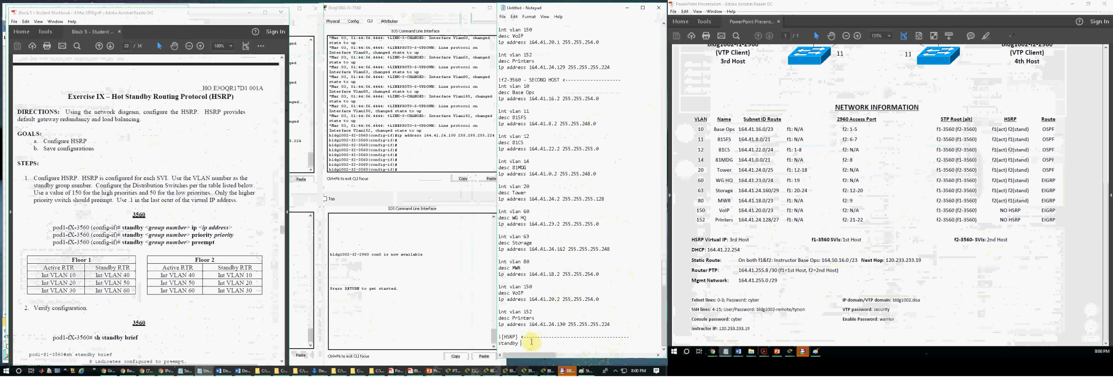
pyautogui.write('10 ip')
pyautogui.moveTo(600, 98); pyautogui.dragTo(529, 99)
pyautogui.hotkey('ctrl', 'c')
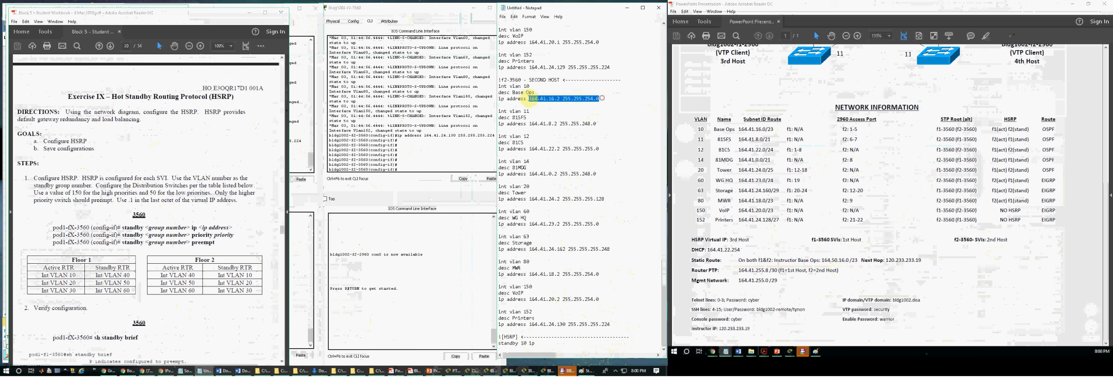
pyautogui.click(547, 343)
pyautogui.hotkey('ctrl', 'v')
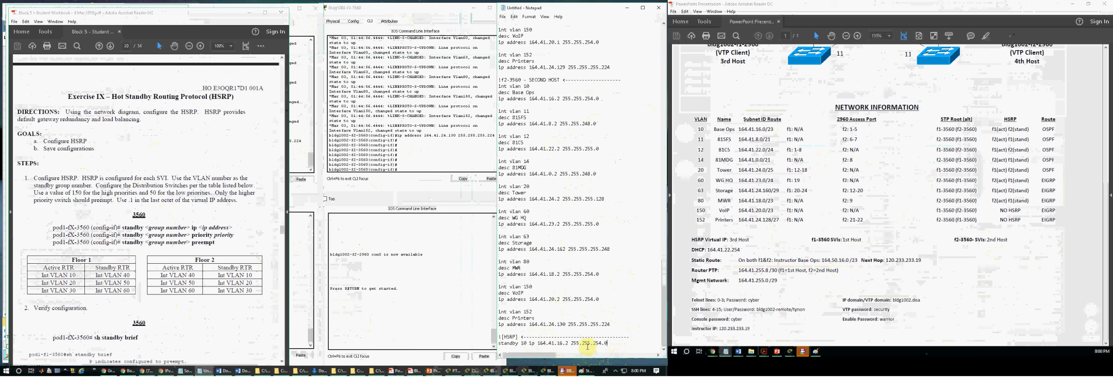
pyautogui.moveTo(611, 343); pyautogui.dragTo(572, 343)
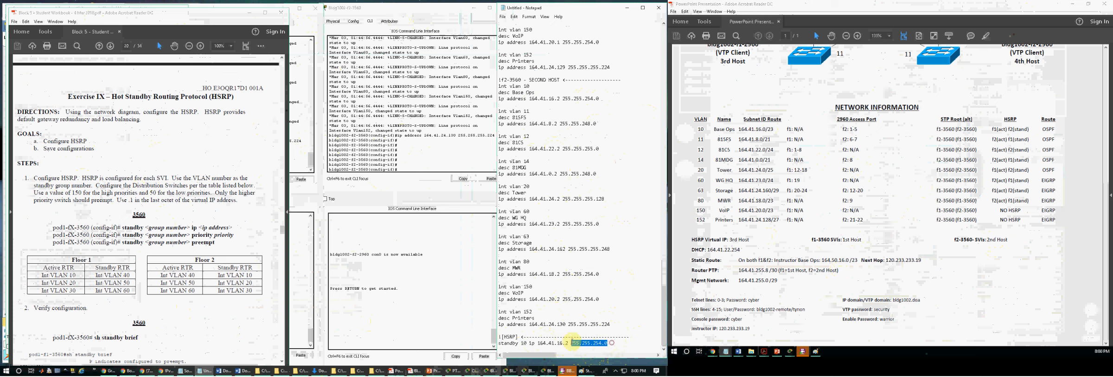
pyautogui.press('BackSpace')
# Step: Change the standby 10 virtual IP to 164.41.16.3, following the network diagram's third-host rule for HSRP
pyautogui.moveTo(570, 343); pyautogui.dragTo(498, 344)
pyautogui.click(575, 344)
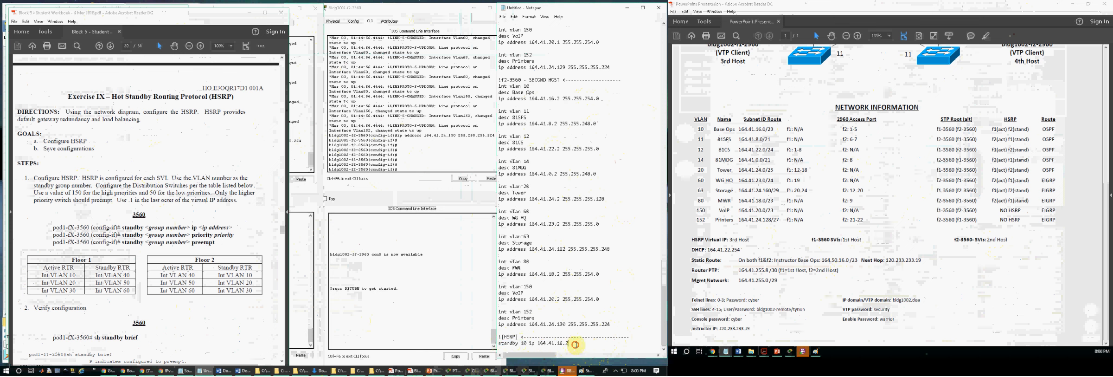
pyautogui.press('BackSpace')
pyautogui.write('3')
pyautogui.moveTo(746, 239); pyautogui.dragTo(704, 239)
pyautogui.click(527, 332)
pyautogui.click(575, 342)
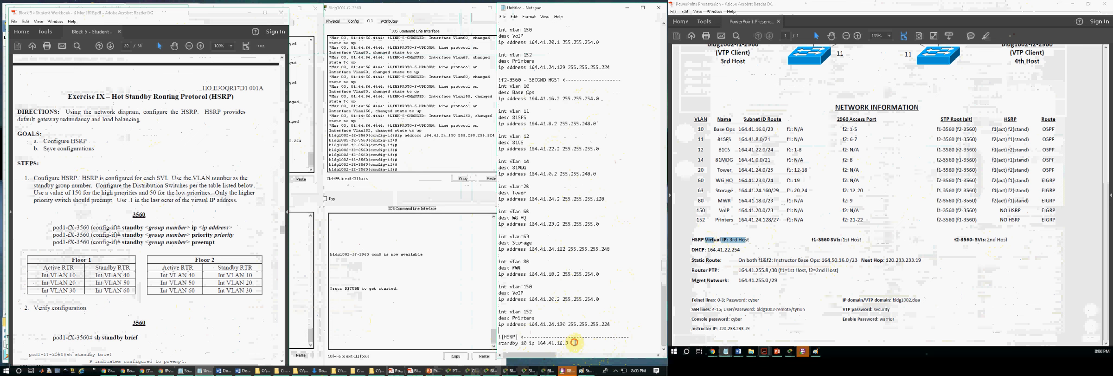
# Step: Check VLAN 10's active HSRP switch in the network diagram and add the line "standby 10 pri 150"
pyautogui.press('Return')
pyautogui.write('standby 10 pri')
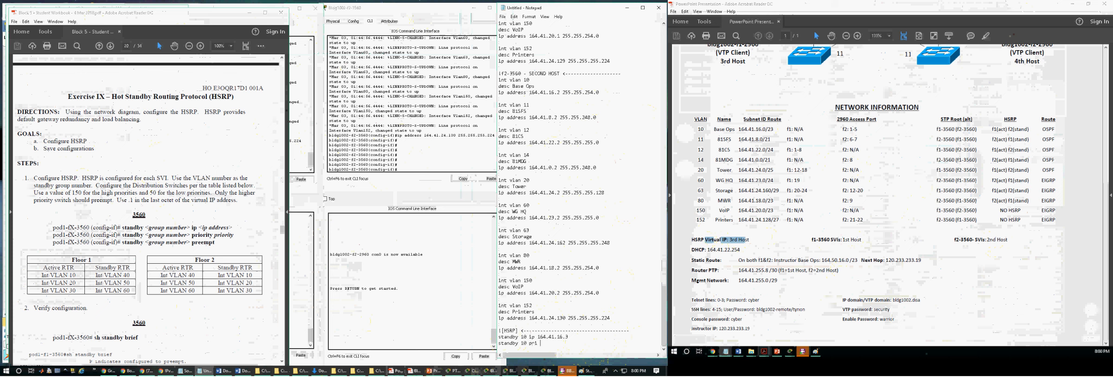
pyautogui.click(1008, 119)
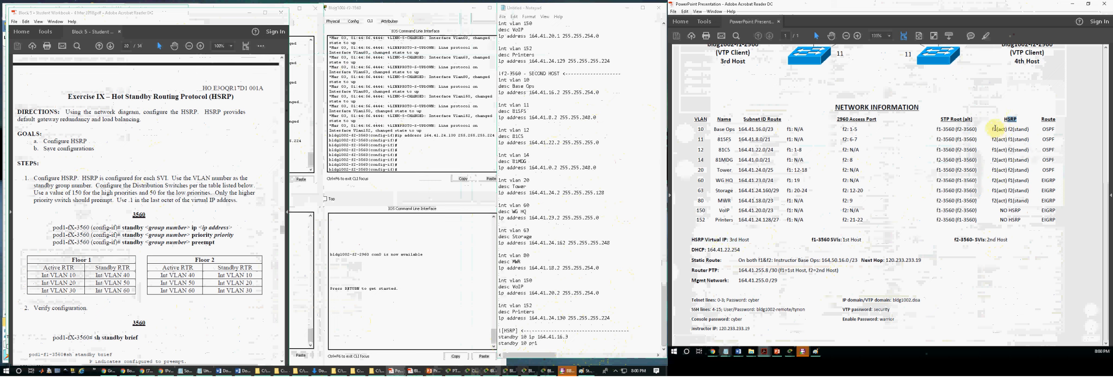
pyautogui.moveTo(996, 128)
pyautogui.mouseDown()
pyautogui.moveTo(1005, 214)
pyautogui.moveTo(998, 130)
pyautogui.mouseUp()
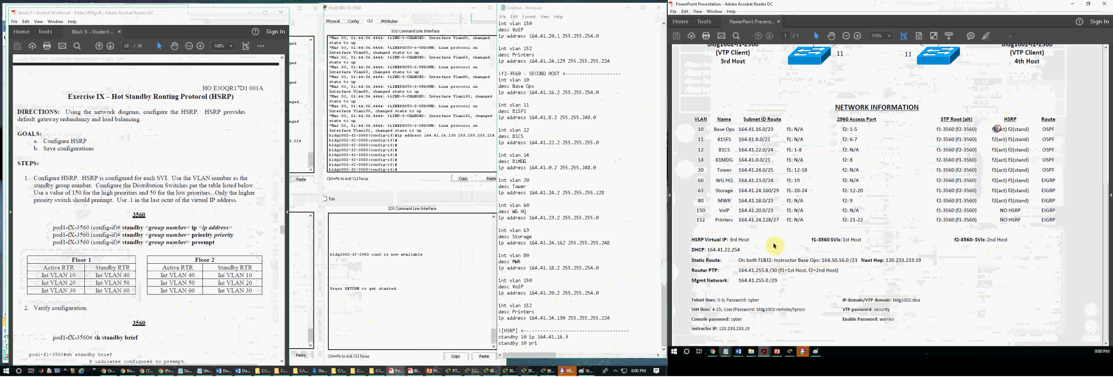
pyautogui.click(556, 343)
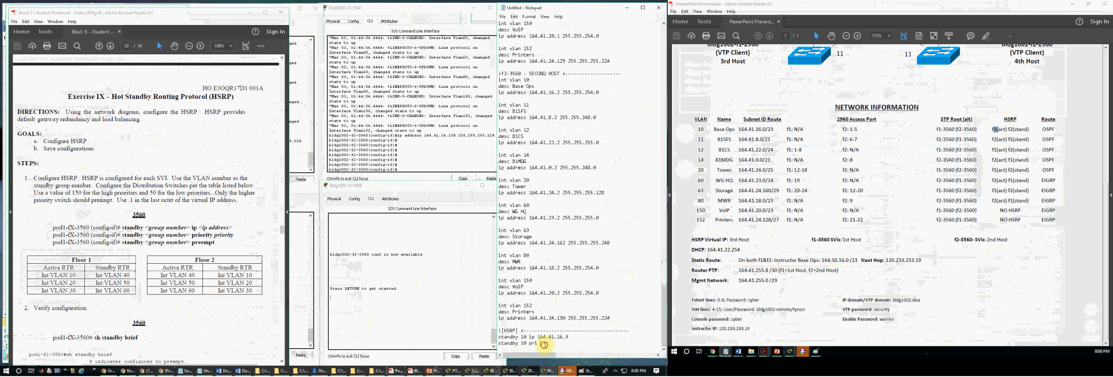
pyautogui.write('150')
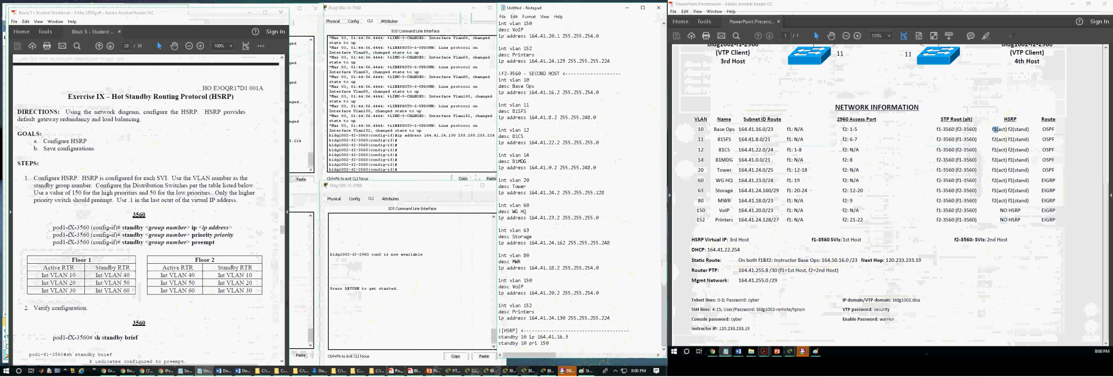
# Step: Add the line "standby 10 pree" to complete the VLAN 10 standby block in the notes
pyautogui.press('Return')
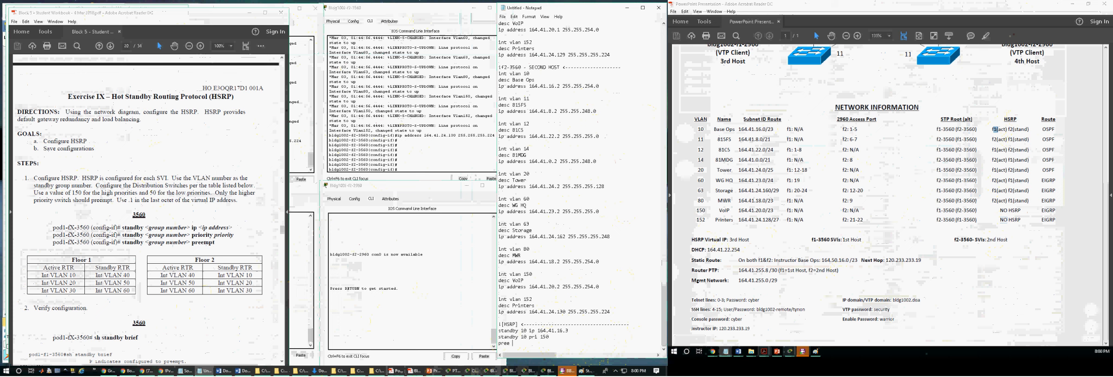
pyautogui.write('p')
pyautogui.press('BackSpace')
pyautogui.write('sta')
pyautogui.hotkey('shift', 'Left')
pyautogui.hotkey('shift', 'Left')
pyautogui.hotkey('shift', 'Left')
pyautogui.hotkey('shift', 'Up')
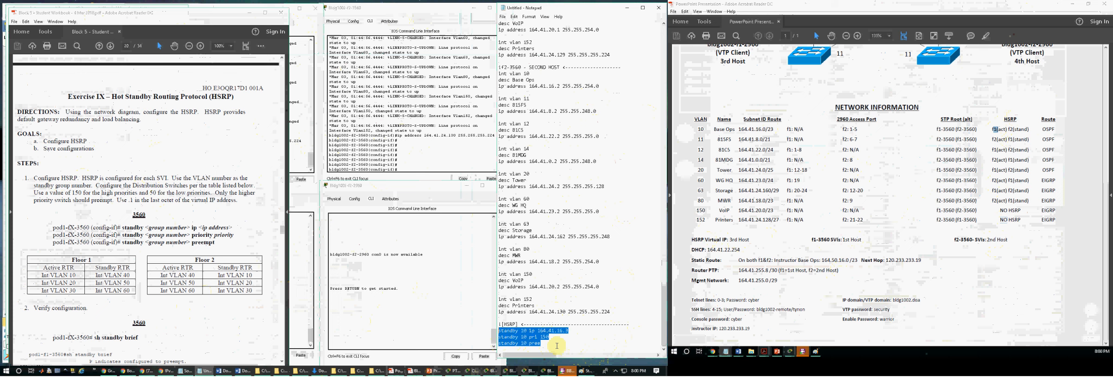
pyautogui.press('Down')
pyautogui.press('Down')
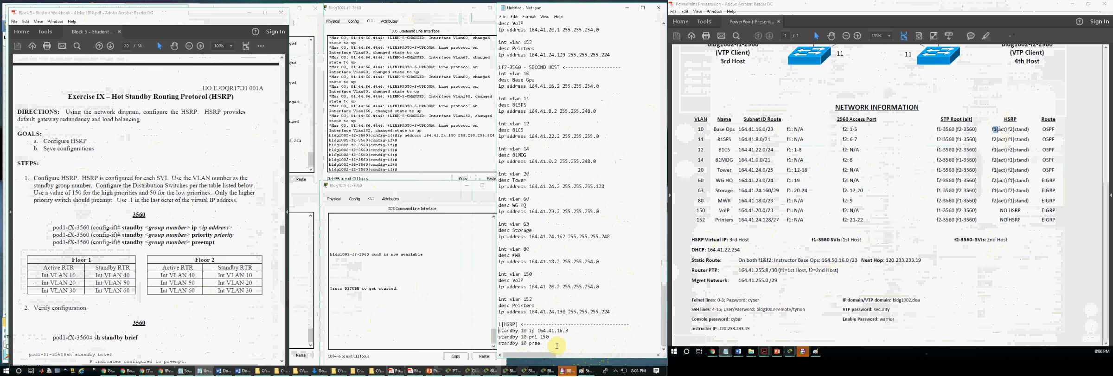
# Step: Insert a "!F1-3560 <" subheader with a dashed rule above the standby 10 block
pyautogui.write('!')
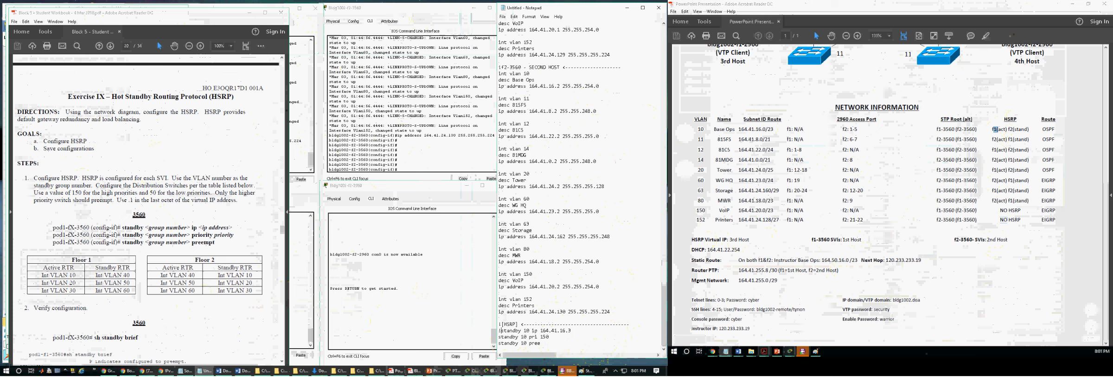
pyautogui.write('F1')
pyautogui.press('Return')
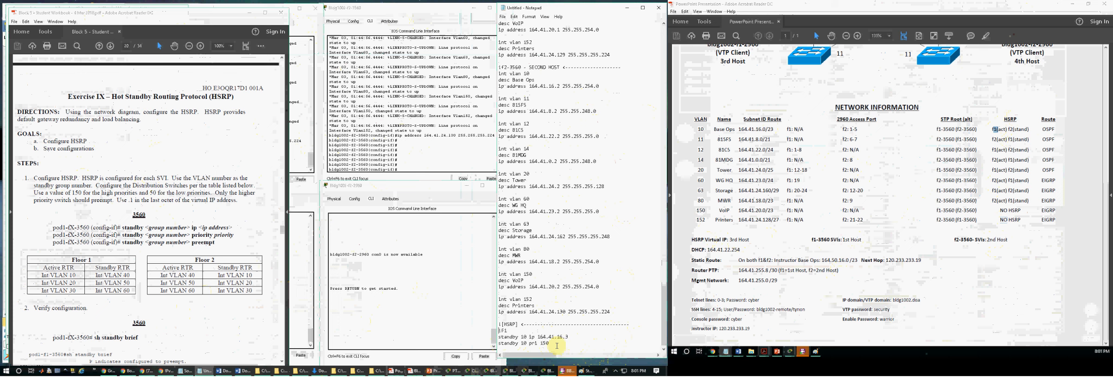
pyautogui.write('-3560 <---------------')
pyautogui.scroll(-1, 535, 341)
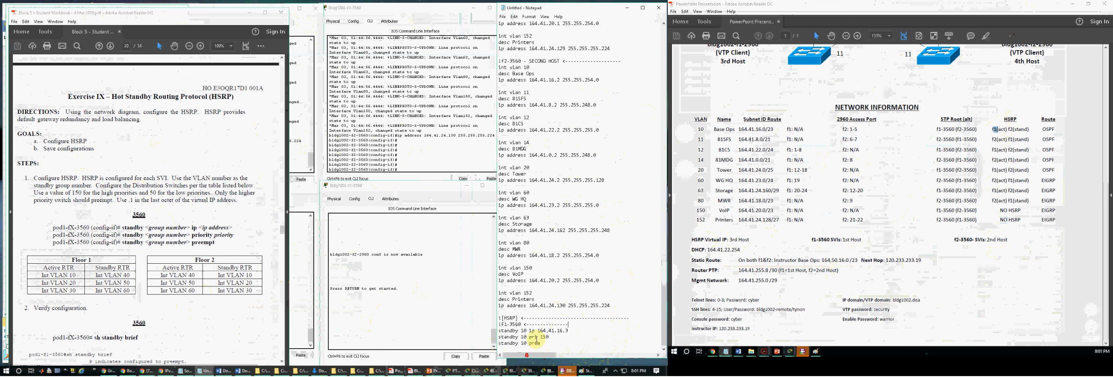
# Step: Duplicate the three-line standby 10 block four times below itself, separating the copies with blank lines
pyautogui.moveTo(543, 343); pyautogui.dragTo(497, 331)
pyautogui.hotkey('ctrl', 'c')
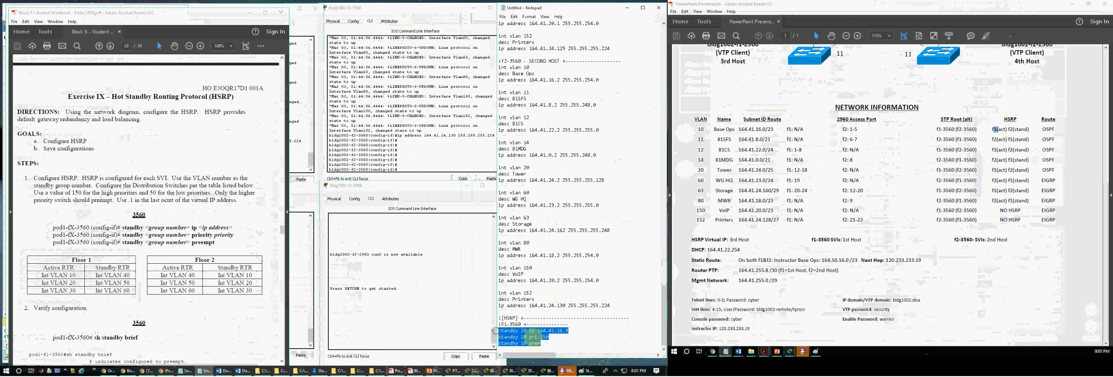
pyautogui.click(542, 343)
pyautogui.press('Return')
pyautogui.hotkey('ctrl', 'v')
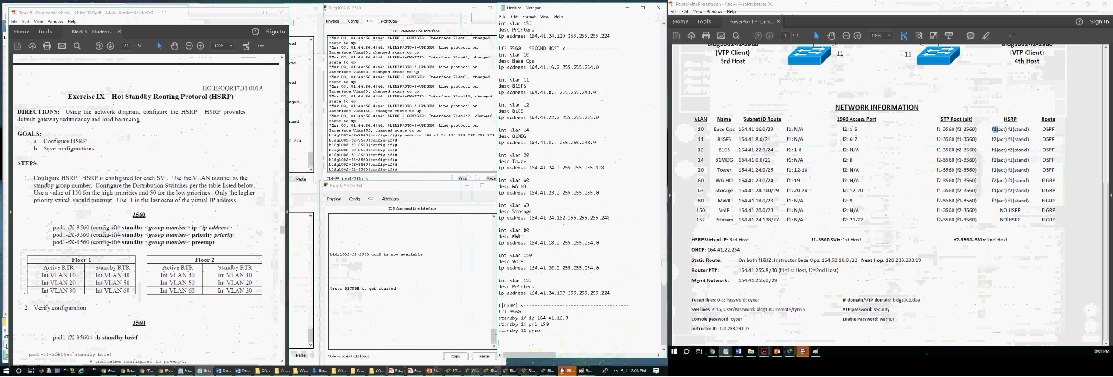
pyautogui.press('Return')
pyautogui.press('Return')
pyautogui.hotkey('ctrl', 'v')
pyautogui.press('Return')
pyautogui.press('Return')
pyautogui.hotkey('ctrl', 'v')
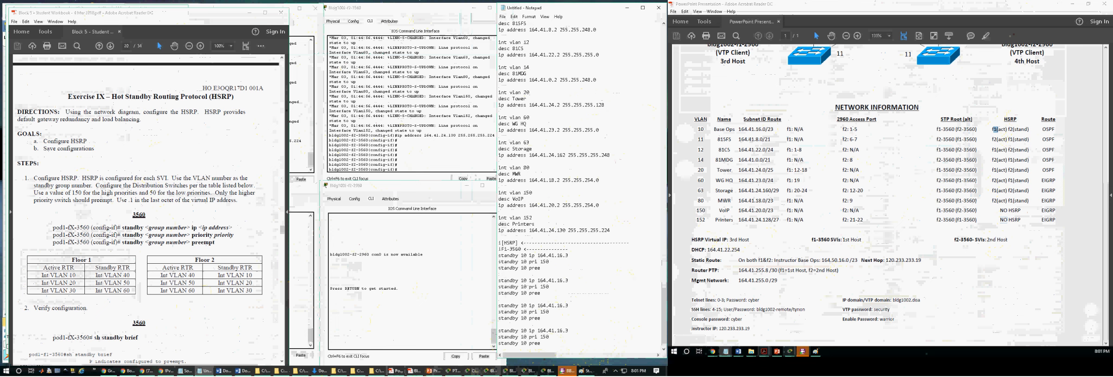
pyautogui.press('Return')
pyautogui.press('Return')
pyautogui.hotkey('ctrl', 'v')
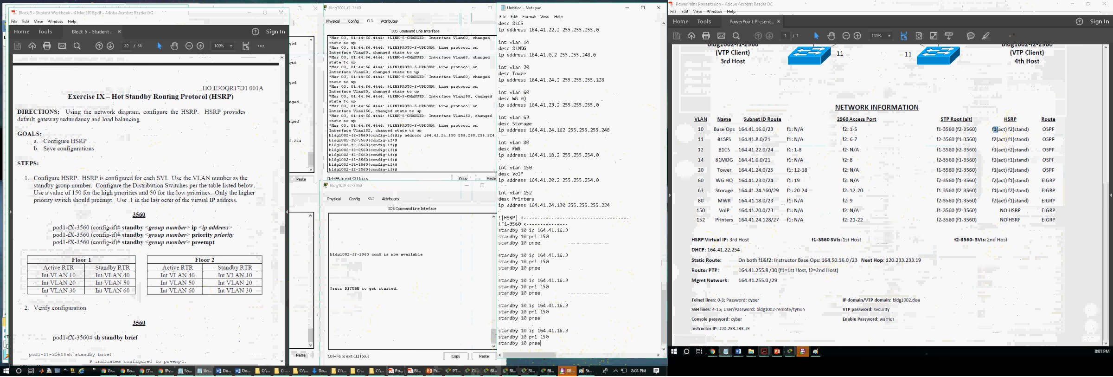
# Step: Copy the last two standby 10 blocks and paste the pair three more times below, separated by blank lines
pyautogui.doubleClick(940, 129)
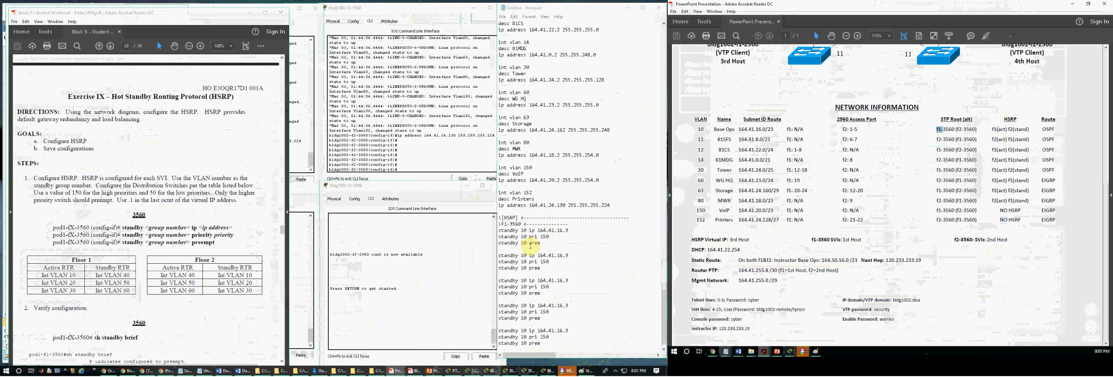
pyautogui.click(560, 231)
pyautogui.moveTo(542, 344); pyautogui.dragTo(499, 305)
pyautogui.hotkey('ctrl', 'c')
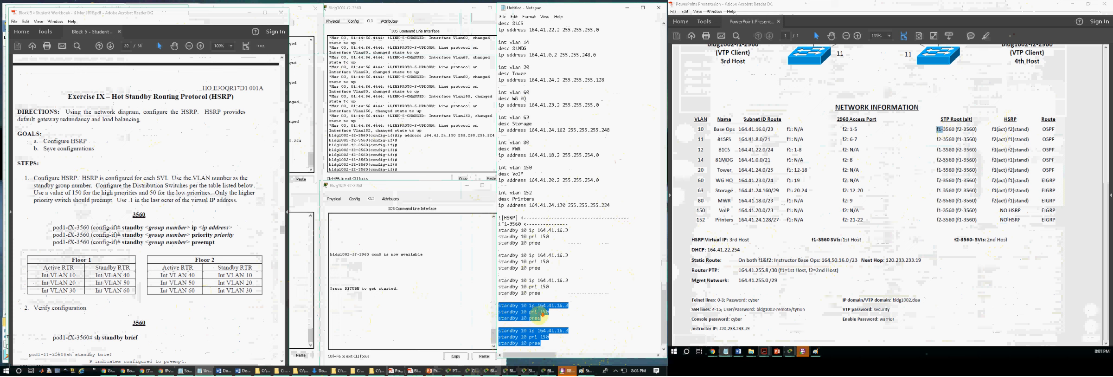
pyautogui.click(557, 342)
pyautogui.press('Return')
pyautogui.press('Return')
pyautogui.hotkey('ctrl', 'v')
pyautogui.press('Return')
pyautogui.press('Return')
pyautogui.hotkey('ctrl', 'v')
pyautogui.press('Return')
pyautogui.press('Return')
pyautogui.hotkey('ctrl', 'v')
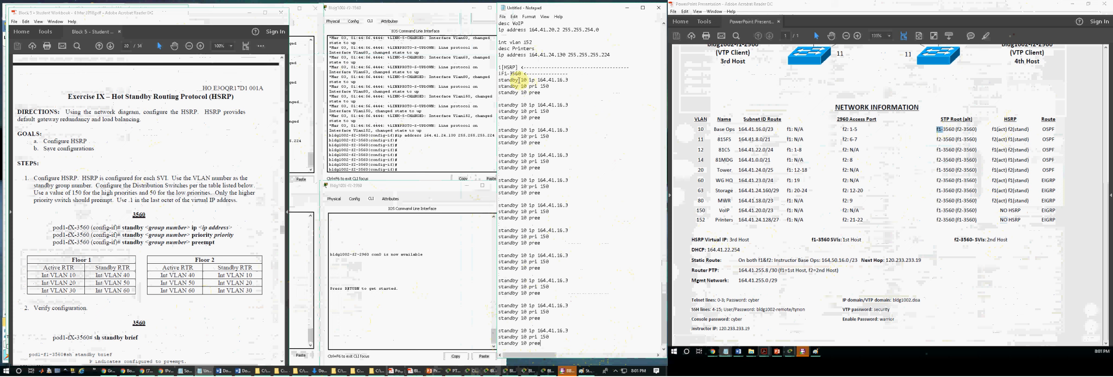
# Step: Change the second standby block to group 11 with virtual IP 164.41.8.3, based on VLAN 11's address
pyautogui.moveTo(541, 91); pyautogui.dragTo(501, 81)
pyautogui.click(529, 96)
pyautogui.doubleClick(524, 104)
pyautogui.scroll(15, 544, 103)
pyautogui.moveTo(597, 136); pyautogui.dragTo(536, 136)
pyautogui.scroll(-10, 550, 195)
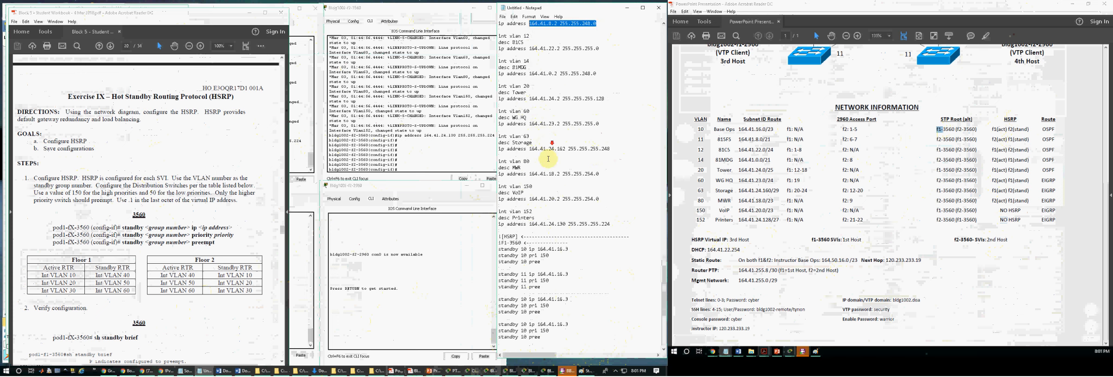
pyautogui.moveTo(570, 199)
pyautogui.mouseDown()
pyautogui.moveTo(541, 196)
pyautogui.moveTo(589, 199)
pyautogui.moveTo(568, 198)
pyautogui.mouseUp()
pyautogui.write('164.41.8.2 255.255.248.0')
pyautogui.press('BackSpace')
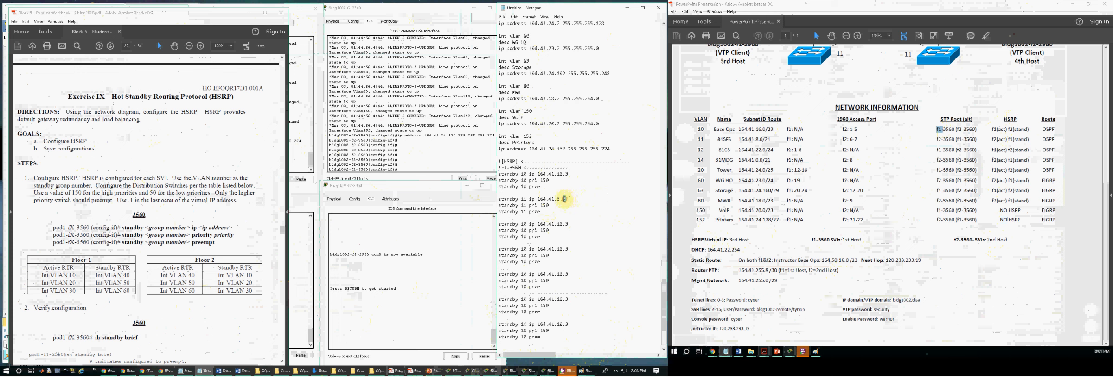
pyautogui.write('3')
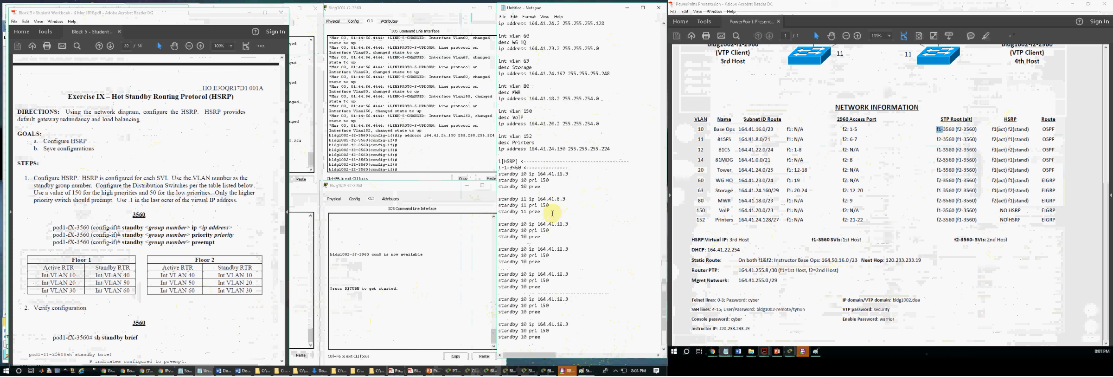
# Step: Change the third standby block to group 12 with virtual IP 164.41.22.3, based on VLAN 12's address
pyautogui.doubleClick(525, 223)
pyautogui.write('12')
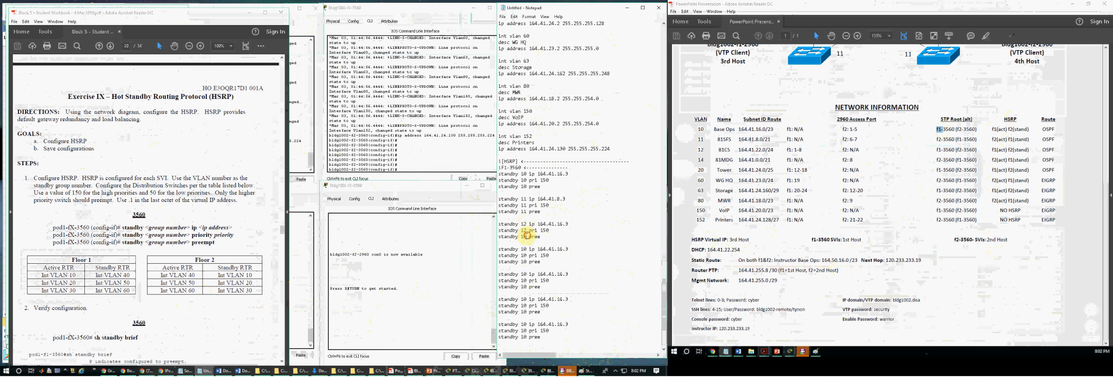
pyautogui.scroll(5, 524, 232)
pyautogui.moveTo(602, 67); pyautogui.dragTo(529, 67)
pyautogui.hotkey('ctrl', 'c')
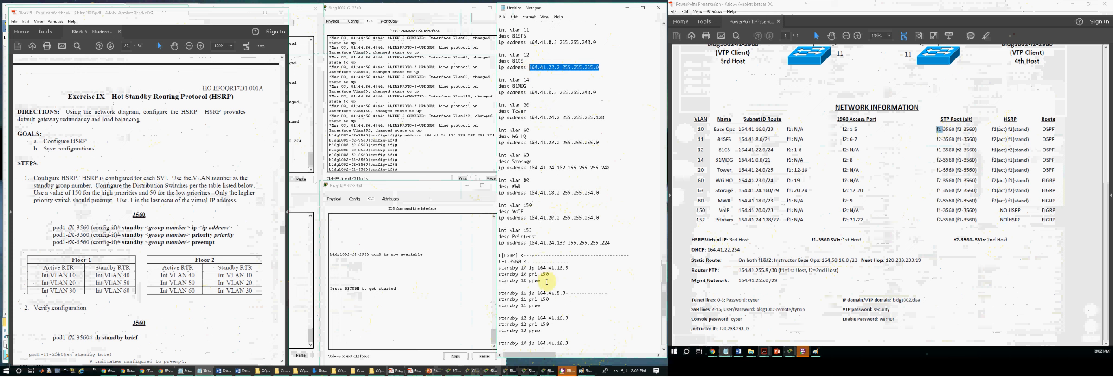
pyautogui.scroll(-4, 550, 295)
pyautogui.hotkey('ctrl', 'v')
pyautogui.moveTo(538, 242); pyautogui.dragTo(569, 243)
pyautogui.press('BackSpace')
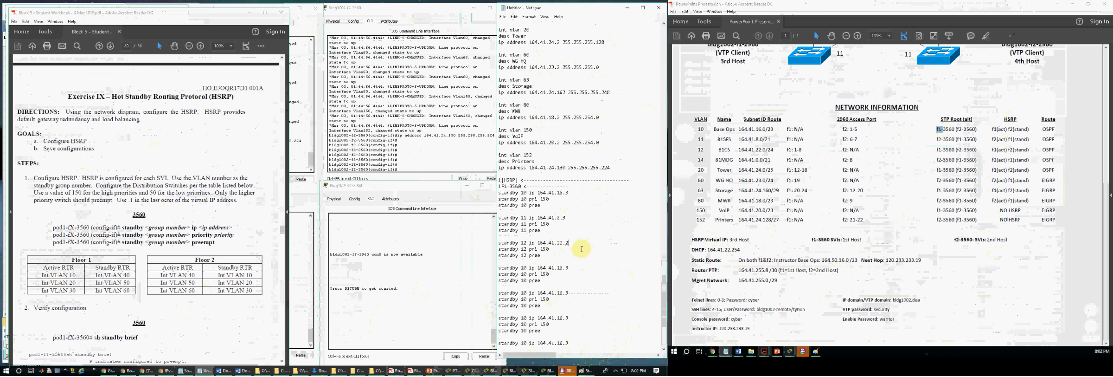
pyautogui.press('BackSpace')
pyautogui.write('3')
# Step: Change the fourth standby block to group 14 with virtual IP 164.41.0.3, based on VLAN 14's address
pyautogui.scroll(11, 554, 232)
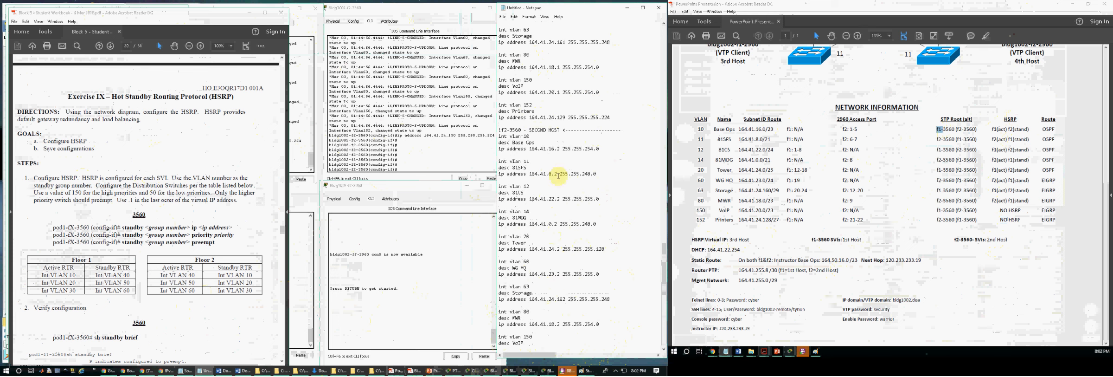
pyautogui.scroll(-1, 540, 186)
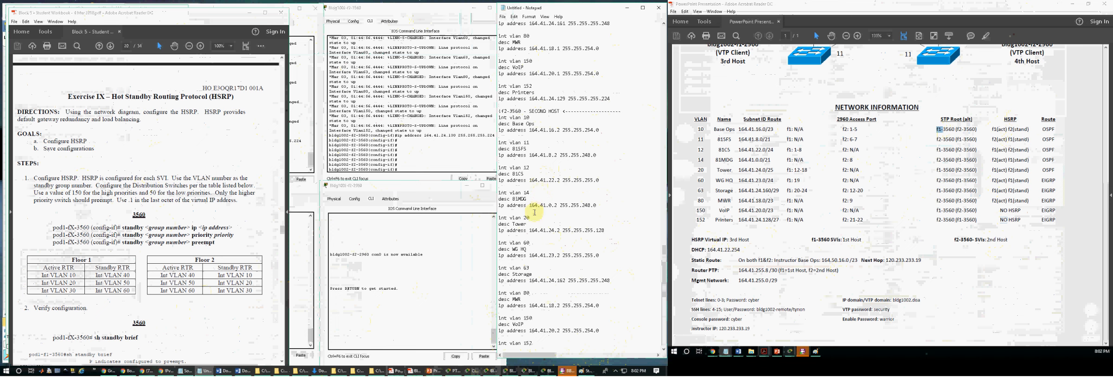
pyautogui.moveTo(601, 206); pyautogui.dragTo(531, 206)
pyautogui.hotkey('ctrl', 'c')
pyautogui.scroll(-11, 531, 205)
pyautogui.moveTo(554, 254)
pyautogui.mouseDown()
pyautogui.moveTo(567, 248)
pyautogui.moveTo(541, 248)
pyautogui.mouseUp()
pyautogui.hotkey('ctrl', 'v')
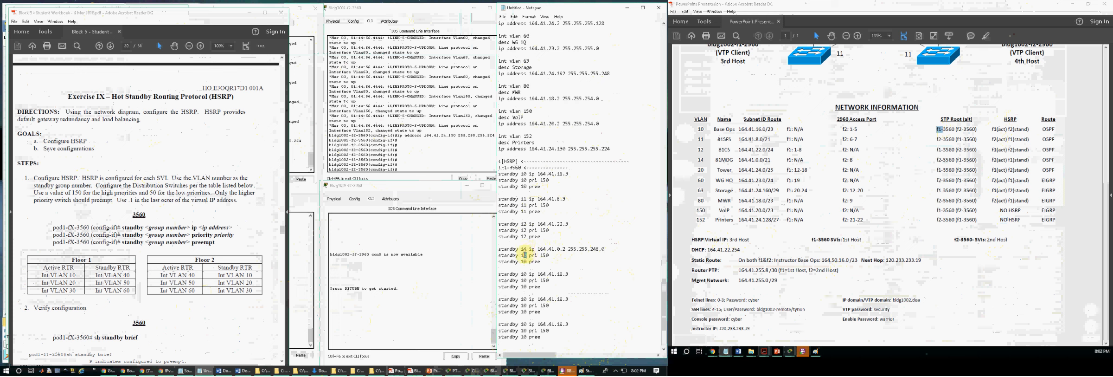
pyautogui.moveTo(608, 249); pyautogui.dragTo(567, 249)
pyautogui.press('BackSpace')
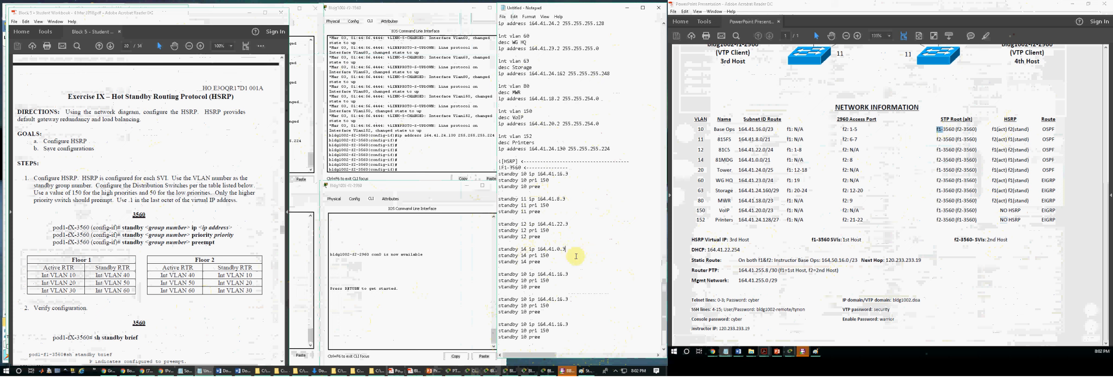
pyautogui.scroll(6, 560, 260)
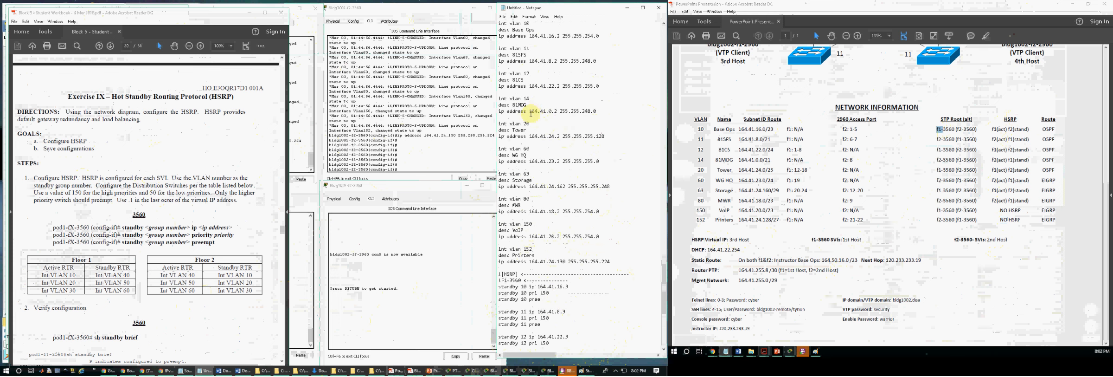
# Step: Replace the virtual IP in the fifth standby block with VLAN 20's address and mask, 164.41.24.2 255.255.255.128
pyautogui.moveTo(605, 135); pyautogui.dragTo(532, 136)
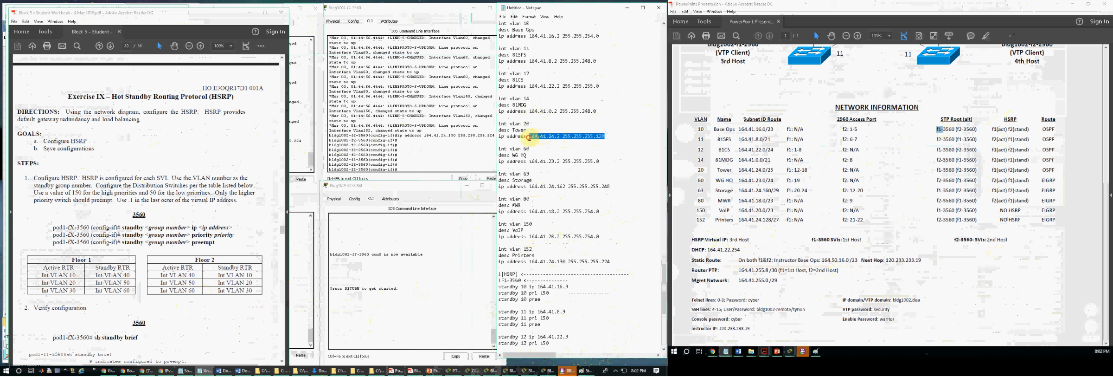
pyautogui.scroll(-10, 556, 179)
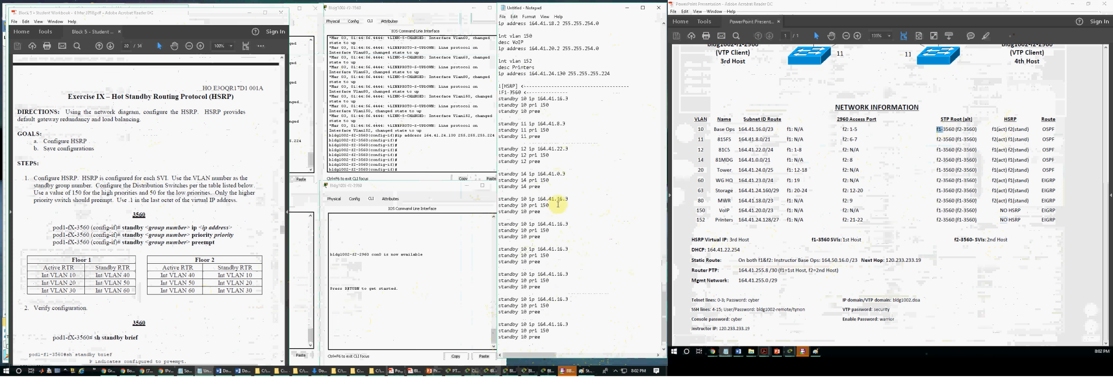
pyautogui.moveTo(568, 198); pyautogui.dragTo(539, 199)
pyautogui.write('164.41.24.2 255.255.255.128')
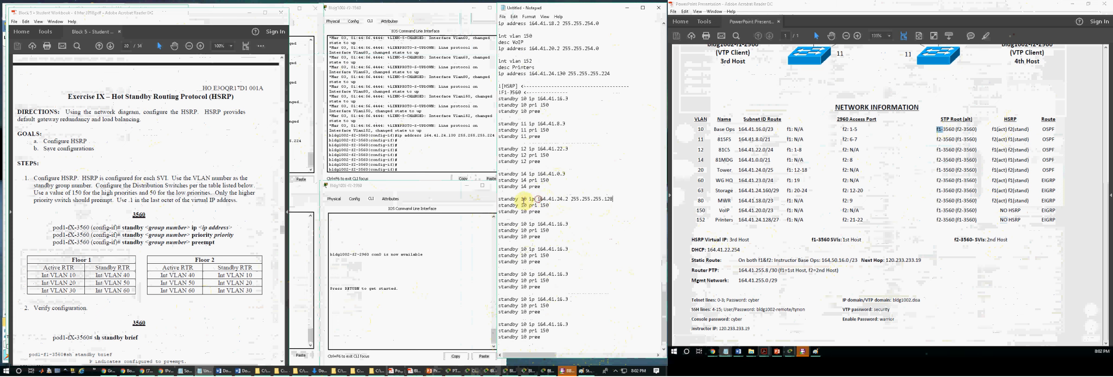
# Step: Renumber the fifth standby block's three lines to group 20 and reduce its address to the virtual IP 164.41.24.3
pyautogui.click(525, 199)
pyautogui.press('BackSpace')
pyautogui.write('2')
pyautogui.press('Down')
pyautogui.press('BackSpace')
pyautogui.write('2')
pyautogui.press('Down')
pyautogui.press('BackSpace')
pyautogui.write('2')
pyautogui.moveTo(614, 198); pyautogui.dragTo(573, 199)
pyautogui.press('BackSpace')
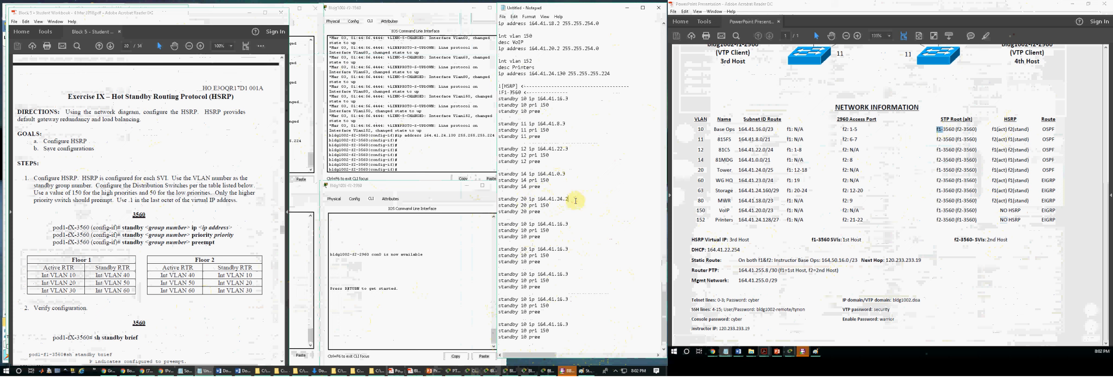
pyautogui.write('3')
# Step: Renumber all three lines of the sixth standby block to group 60
pyautogui.click(554, 206)
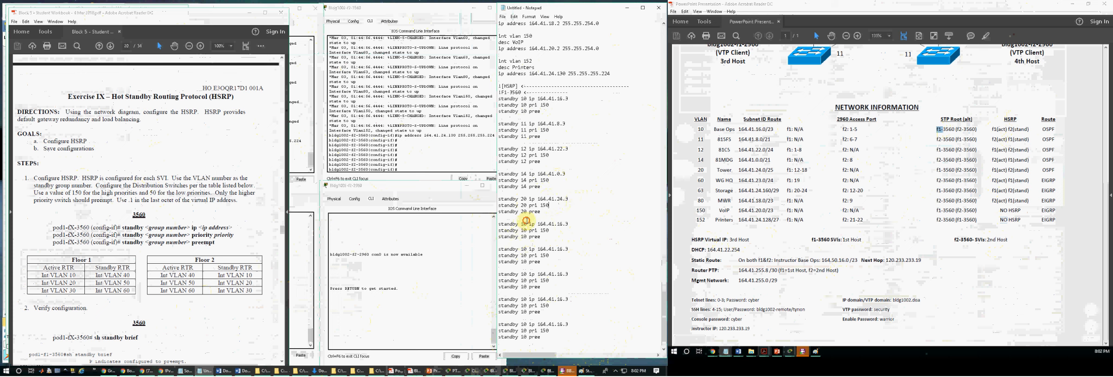
pyautogui.press('BackSpace')
pyautogui.write('6')
pyautogui.press('Down')
pyautogui.press('BackSpace')
pyautogui.write('6')
pyautogui.press('Down')
pyautogui.press('BackSpace')
pyautogui.write('6')
# Step: Renumber all three lines of the seventh standby block to group 63
pyautogui.press('Down')
pyautogui.press('Down')
pyautogui.press('BackSpace')
pyautogui.press('BackSpace')
pyautogui.write('63')
pyautogui.press('Down')
pyautogui.press('BackSpace')
pyautogui.press('BackSpace')
pyautogui.write('63')
pyautogui.press('BackSpace')
pyautogui.press('BackSpace')
pyautogui.write('63')
# Step: Renumber all three lines of the eighth standby block to group 80
pyautogui.press('BackSpace')
pyautogui.press('Down')
pyautogui.write('8')
pyautogui.press('Down')
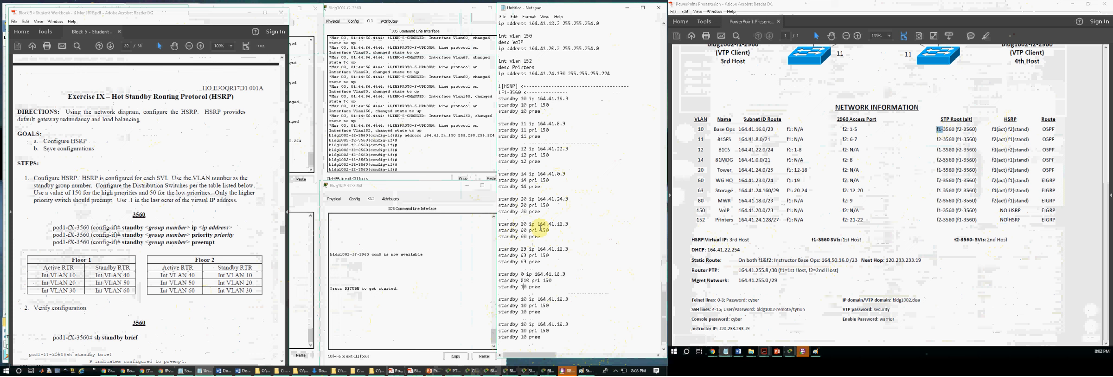
pyautogui.press('Up')
pyautogui.press('Up')
pyautogui.write('8')
pyautogui.press('BackSpace')
# Step: Renumber all three lines of the ninth standby block to group 150
pyautogui.press('Down')
pyautogui.press('BackSpace')
pyautogui.press('BackSpace')
pyautogui.write('80')
pyautogui.press('Down')
pyautogui.press('Down')
pyautogui.write('5')
pyautogui.press('Down')
pyautogui.write('5')
pyautogui.press('Down')
pyautogui.write('5')
pyautogui.press('Down')
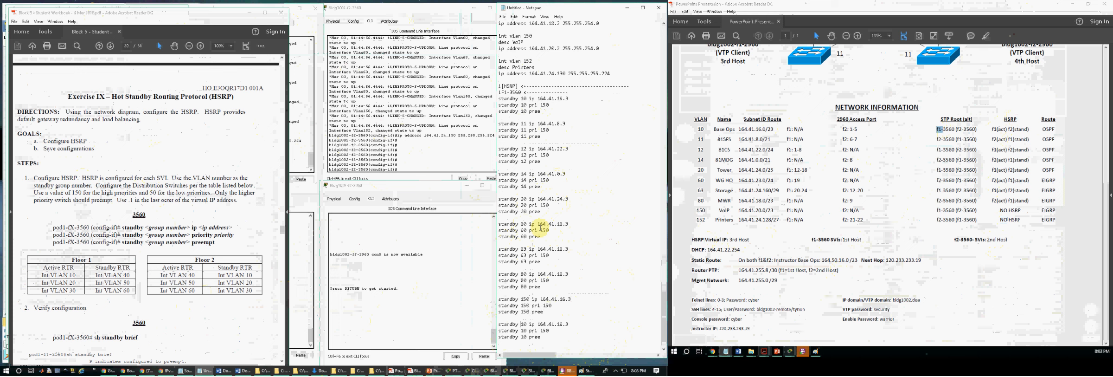
# Step: Renumber all three lines of the tenth standby block to group 152
pyautogui.press('BackSpace')
pyautogui.press('BackSpace')
pyautogui.write('152')
pyautogui.press('Down')
pyautogui.press('BackSpace')
pyautogui.press('BackSpace')
pyautogui.write('152')
pyautogui.press('Down')
pyautogui.press('BackSpace')
pyautogui.press('BackSpace')
pyautogui.write('152')
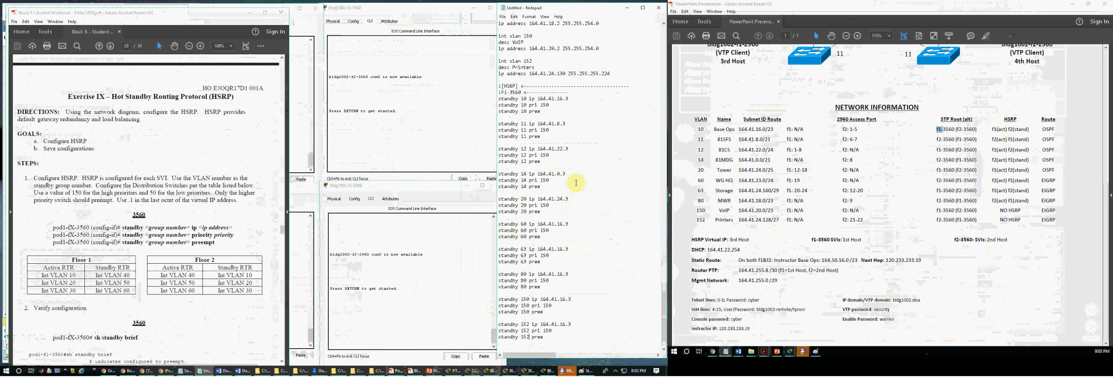
# Step: Replace the standby 60 virtual IP with a copy of VLAN 60's address and mask, 164.41.23.2 255.255.255.0
pyautogui.moveTo(537, 199); pyautogui.dragTo(562, 198)
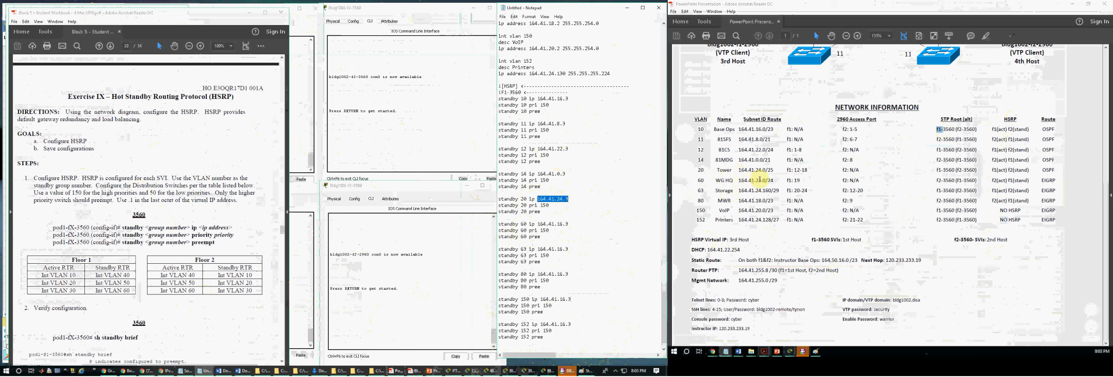
pyautogui.click(543, 226)
pyautogui.moveTo(540, 223); pyautogui.dragTo(563, 224)
pyautogui.scroll(6, 549, 186)
pyautogui.moveTo(600, 86); pyautogui.dragTo(529, 86)
pyautogui.hotkey('ctrl', 'c')
pyautogui.scroll(-5, 550, 135)
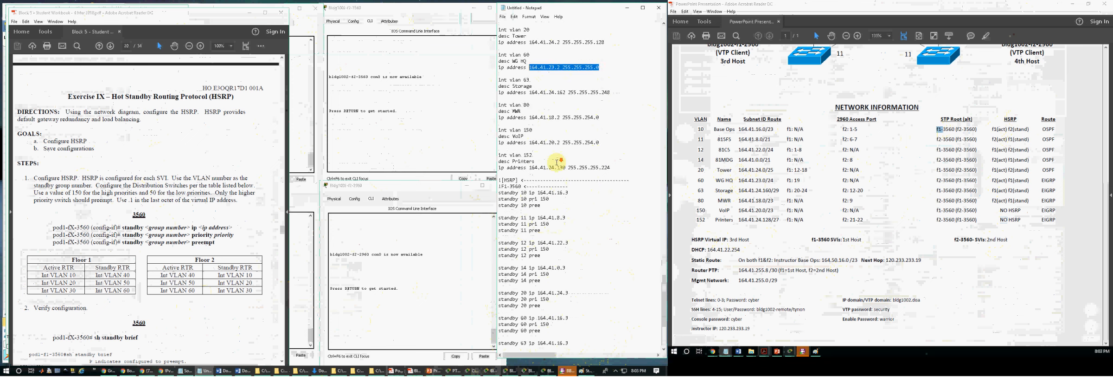
pyautogui.moveTo(569, 242); pyautogui.dragTo(539, 242)
pyautogui.hotkey('ctrl', 'v')
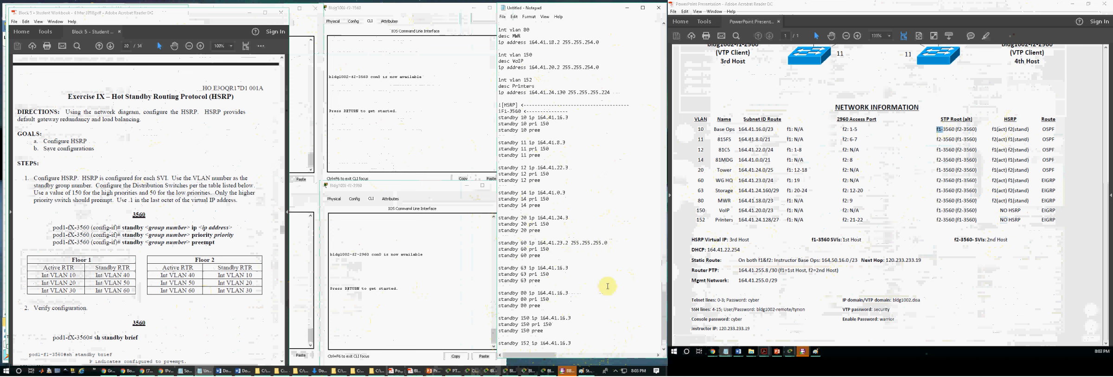
# Step: Replace the standby 63 virtual IP with a copy of VLAN 63's address and mask, 164.41.24.162 255.255.255.248
pyautogui.scroll(5, 557, 202)
pyautogui.moveTo(611, 111); pyautogui.dragTo(532, 111)
pyautogui.scroll(-6, 562, 198)
pyautogui.moveTo(568, 249); pyautogui.dragTo(541, 249)
# Step: Replace the standby 80 virtual IP with a copy of VLAN 80's address and mask, 164.41.18.2 255.255.254.0
pyautogui.scroll(6, 534, 223)
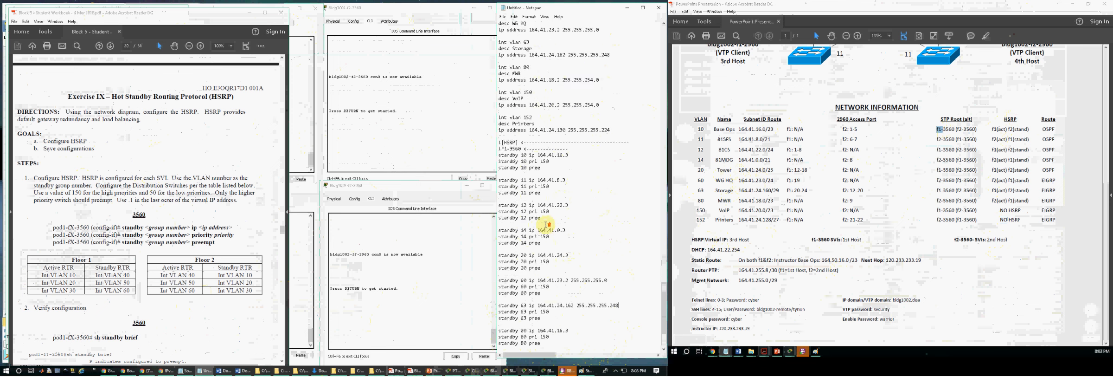
pyautogui.moveTo(598, 136); pyautogui.dragTo(532, 138)
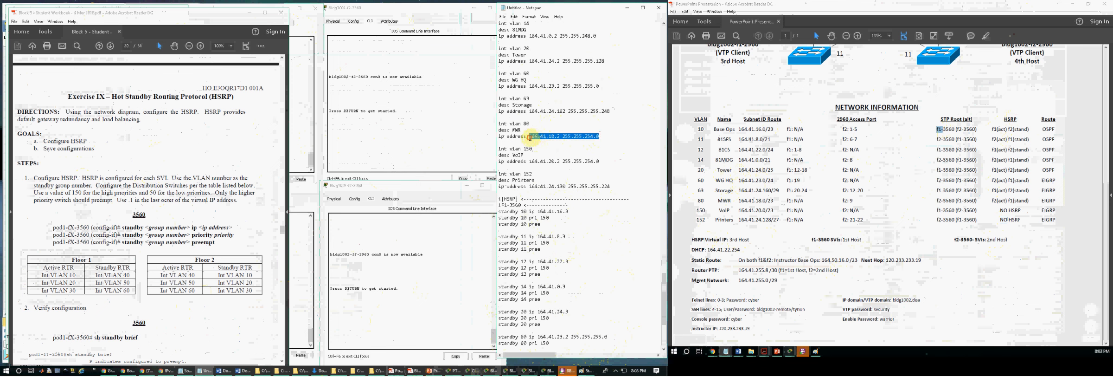
pyautogui.scroll(-6, 534, 195)
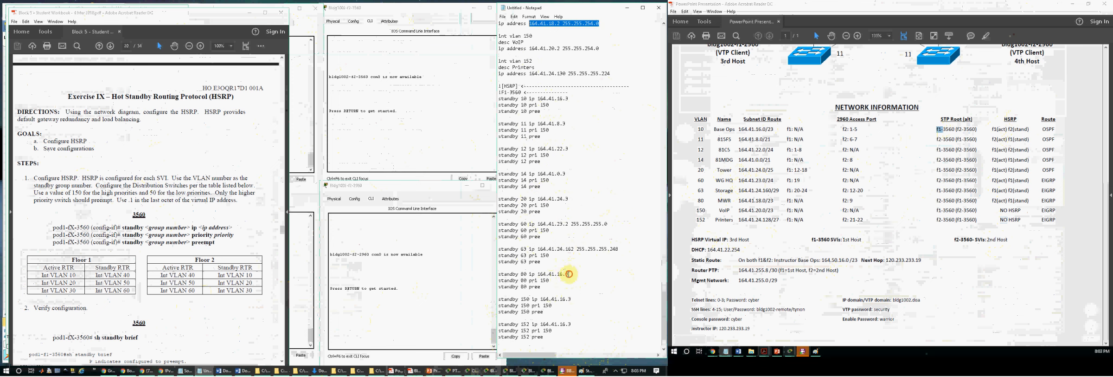
pyautogui.moveTo(569, 274); pyautogui.dragTo(538, 274)
pyautogui.write('164.41.18.2 255.255.254.0')
# Step: Replace the standby 150 virtual IP with a copy of VLAN 150's address and mask, 164.41.20.2 255.255.254.0
pyautogui.scroll(6, 546, 196)
pyautogui.moveTo(601, 161); pyautogui.dragTo(535, 162)
pyautogui.scroll(-6, 551, 227)
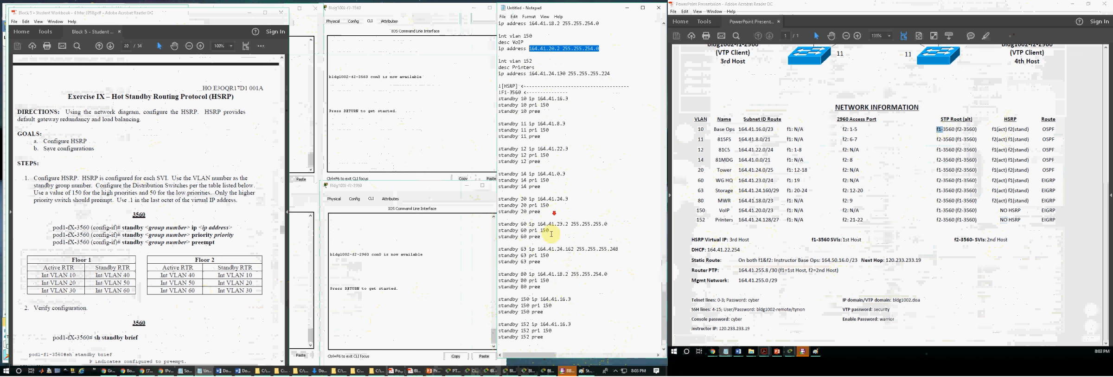
pyautogui.click(570, 300)
pyautogui.moveTo(570, 300); pyautogui.dragTo(538, 299)
pyautogui.write('164.41.20.2 255.255.254.0')
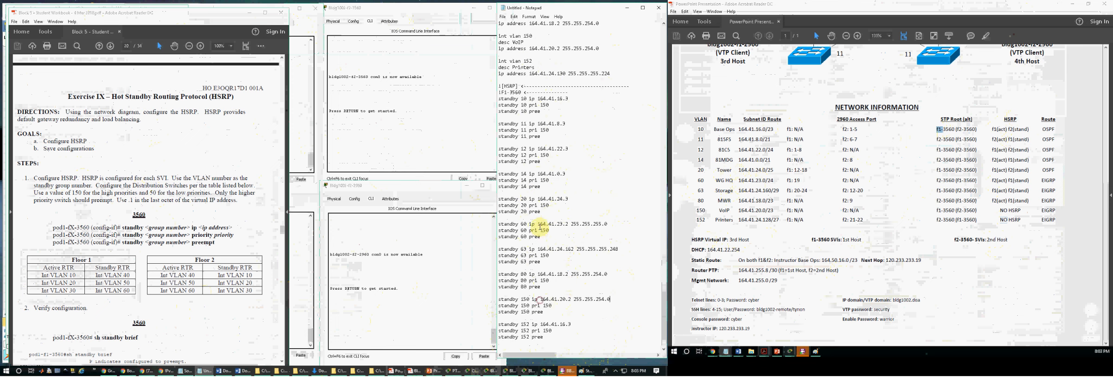
# Step: Paste VLAN 152's address and mask, 164.41.24.130 255.255.255.224, over the virtual IP in the leftover standby 10 block at the end
pyautogui.scroll(6, 540, 227)
pyautogui.moveTo(618, 188); pyautogui.dragTo(530, 186)
pyautogui.hotkey('ctrl', 'c')
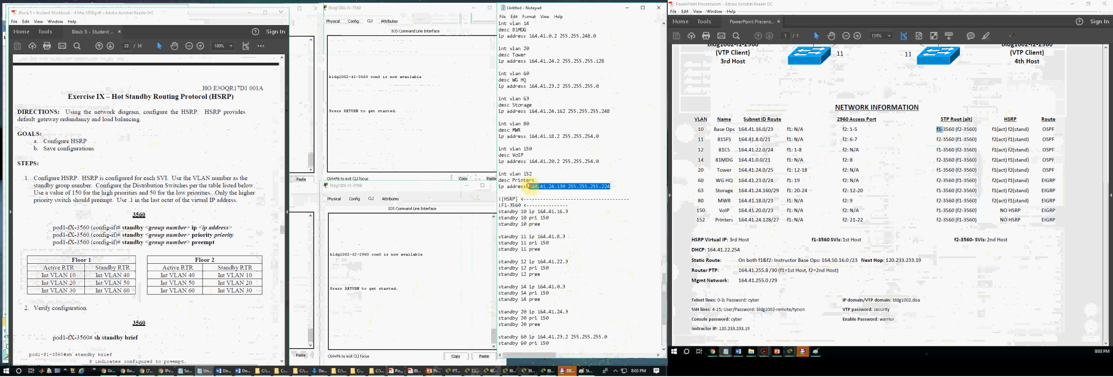
pyautogui.scroll(-7, 553, 211)
pyautogui.moveTo(569, 330); pyautogui.dragTo(533, 331)
pyautogui.hotkey('ctrl', 'v')
# Step: Remove the subnet masks from the virtual IP lines of standby 60, 63, 80, 150 and the last standby 10 block
pyautogui.moveTo(609, 205); pyautogui.dragTo(572, 204)
pyautogui.press('Delete')
pyautogui.moveTo(618, 230); pyautogui.dragTo(575, 229)
pyautogui.press('Delete')
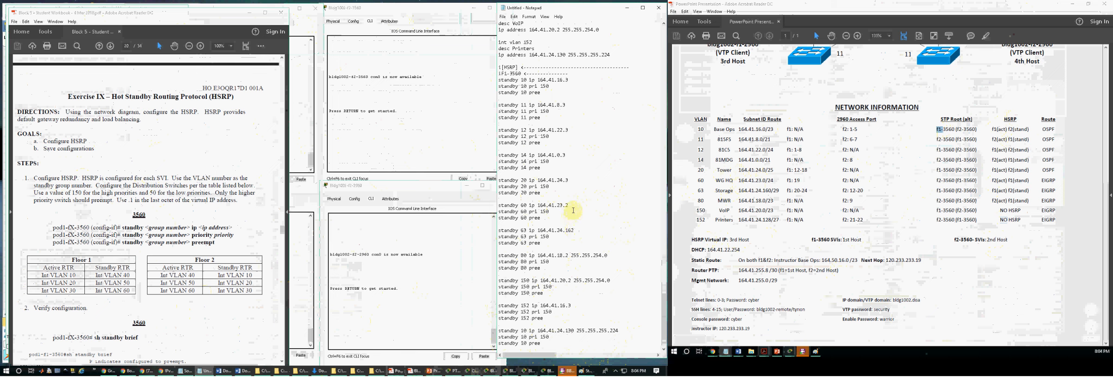
pyautogui.moveTo(608, 256); pyautogui.dragTo(571, 255)
pyautogui.press('Delete')
pyautogui.moveTo(609, 280); pyautogui.dragTo(571, 280)
pyautogui.press('Delete')
pyautogui.moveTo(623, 332); pyautogui.dragTo(575, 330)
pyautogui.press('Delete')
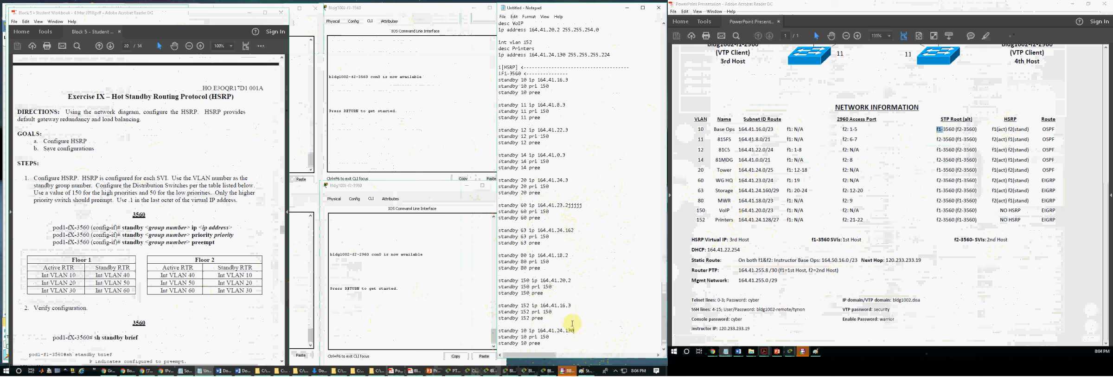
# Step: Replace the standby 152 virtual IP with VLAN 150's address 164.41.20.2, without the subnet mask
pyautogui.scroll(5, 544, 131)
pyautogui.moveTo(600, 124); pyautogui.dragTo(533, 122)
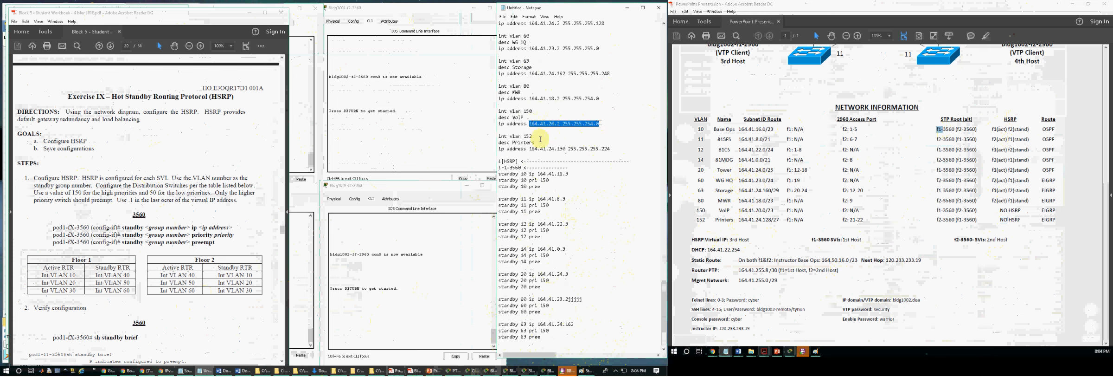
pyautogui.scroll(-5, 545, 241)
pyautogui.click(568, 304)
pyautogui.moveTo(571, 305); pyautogui.dragTo(541, 305)
pyautogui.write('164.41.20.2 255.255.254.0')
pyautogui.moveTo(609, 306); pyautogui.dragTo(571, 305)
pyautogui.press('BackSpace')
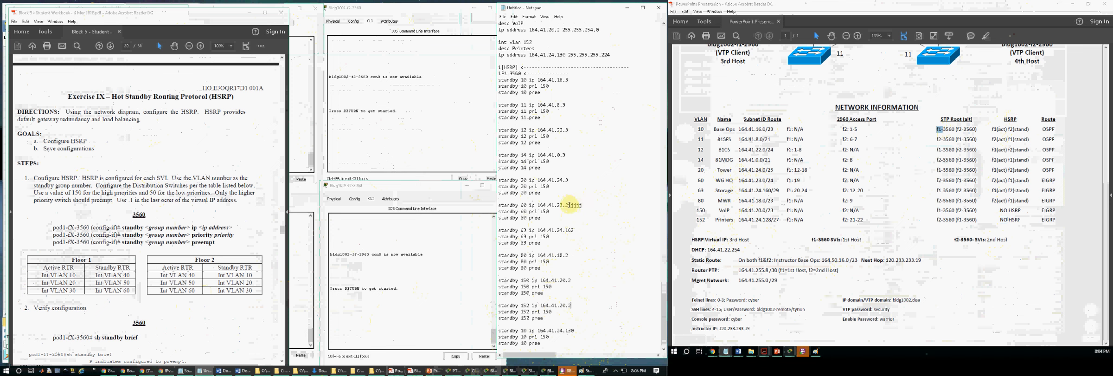
# Step: Set the virtual IPs to 164.41.23.3 for standby 60, 164.41.24.163 for 63, 164.41.18.3 for 80, and 164.41.20.3 for 150 and 152
pyautogui.moveTo(574, 230); pyautogui.dragTo(571, 230)
pyautogui.moveTo(572, 280); pyautogui.dragTo(567, 280)
pyautogui.write('33')
pyautogui.moveTo(575, 330); pyautogui.dragTo(571, 330)
# Step: Check the HSRP entry for VLAN 152 in the network table and delete the standby 150, standby 152 and trailing standby 10 blocks
pyautogui.moveTo(770, 221); pyautogui.dragTo(1020, 218)
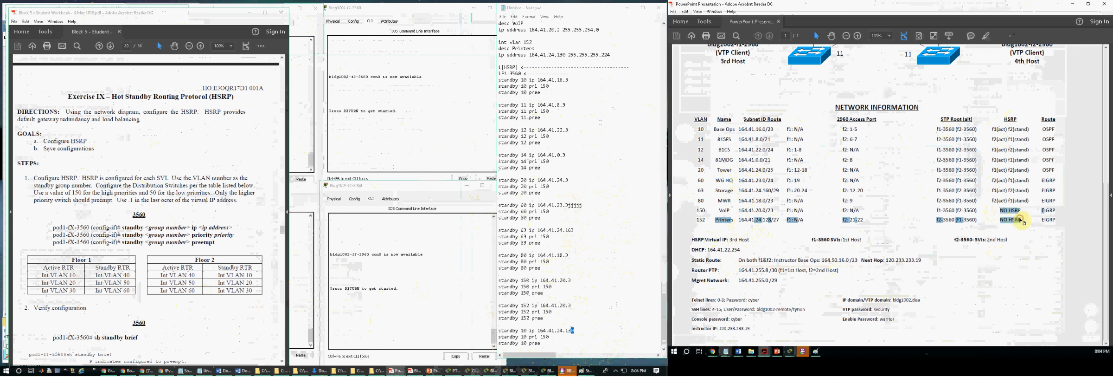
pyautogui.click(547, 298)
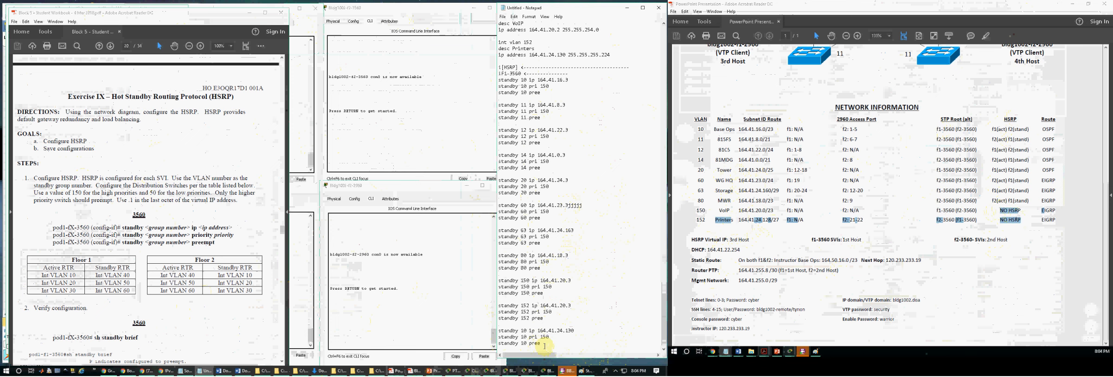
pyautogui.moveTo(544, 344); pyautogui.dragTo(499, 280)
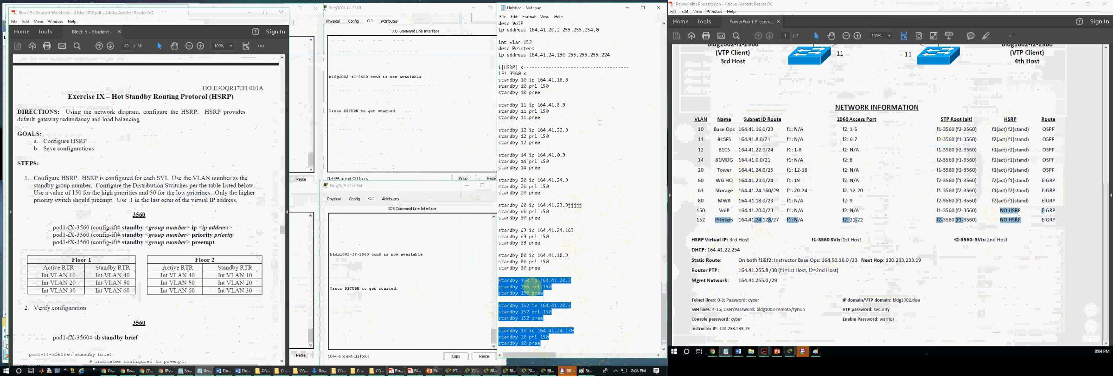
pyautogui.press('Delete')
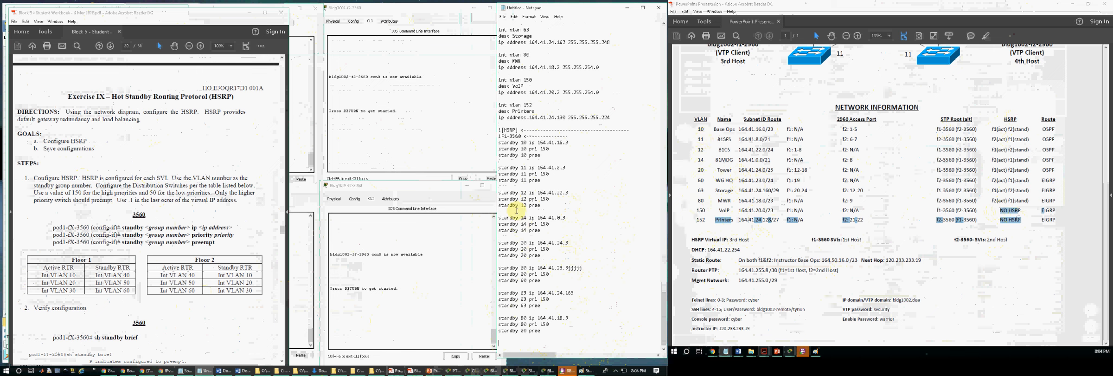
pyautogui.click(581, 193)
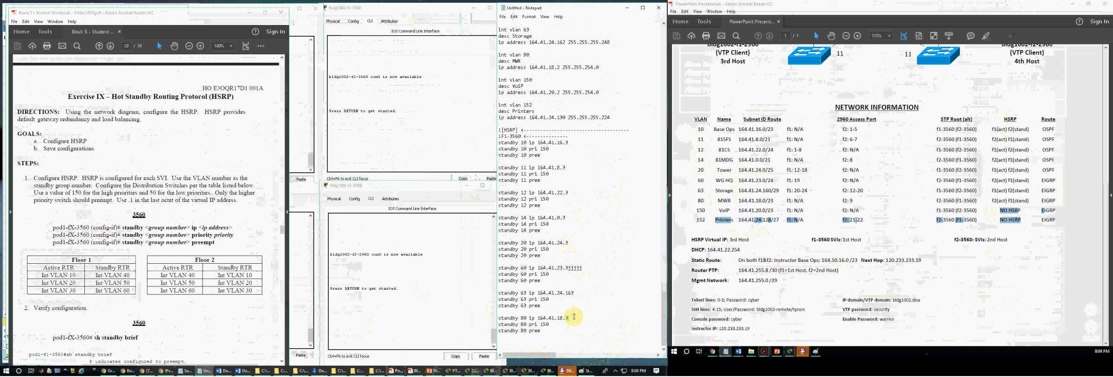
pyautogui.click(574, 316)
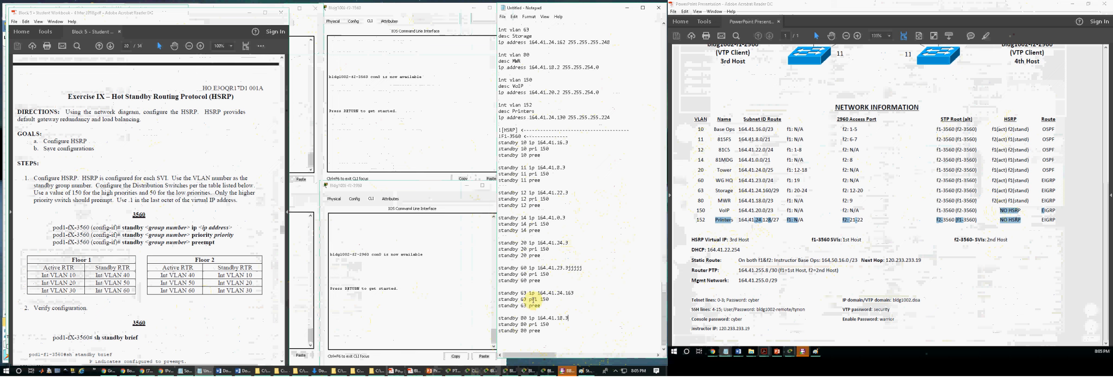
pyautogui.click(561, 268)
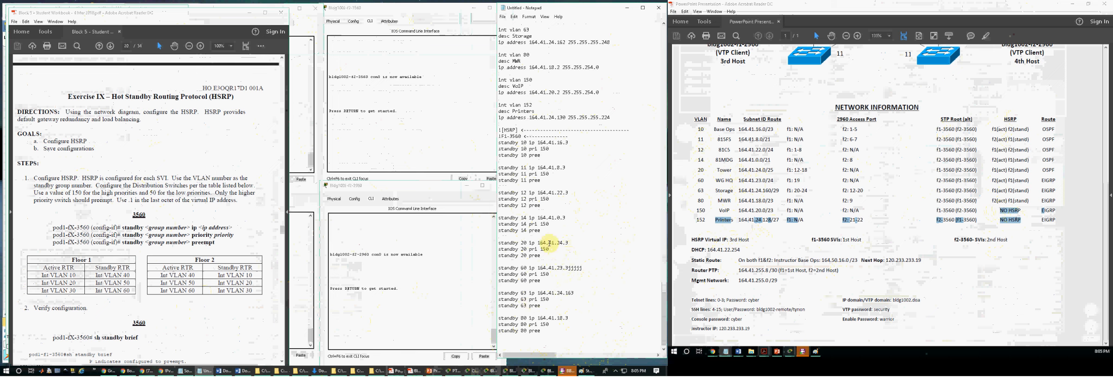
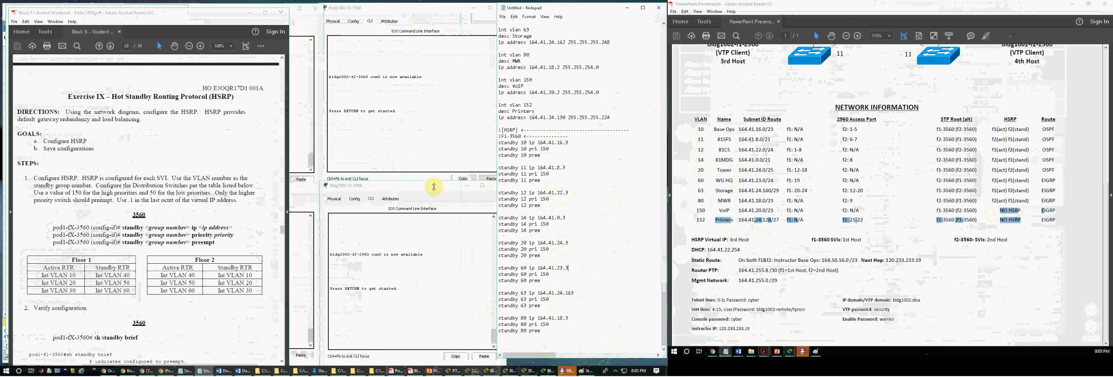
# Step: Review the workbook's HSRP priority and preempt rules and compare them with the HSRP roles in the network table
pyautogui.moveTo(159, 181); pyautogui.dragTo(213, 196)
pyautogui.click(212, 197)
pyautogui.click(152, 238)
pyautogui.scroll(-4, 184, 227)
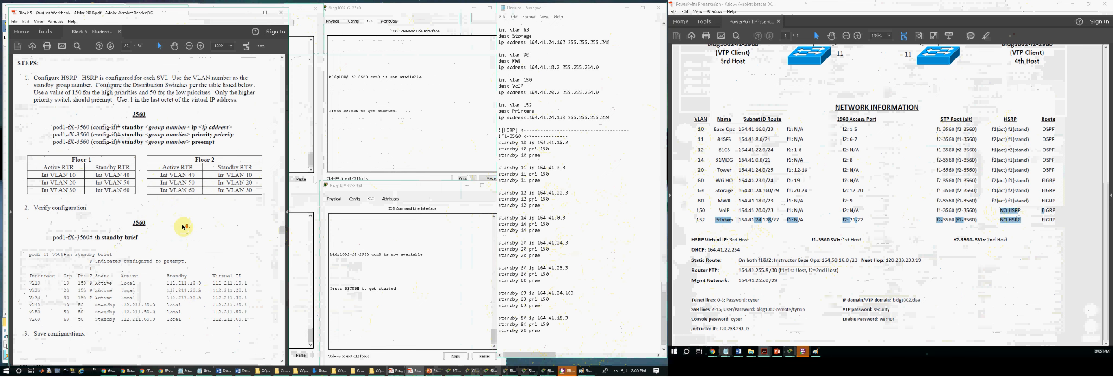
pyautogui.scroll(1, 183, 226)
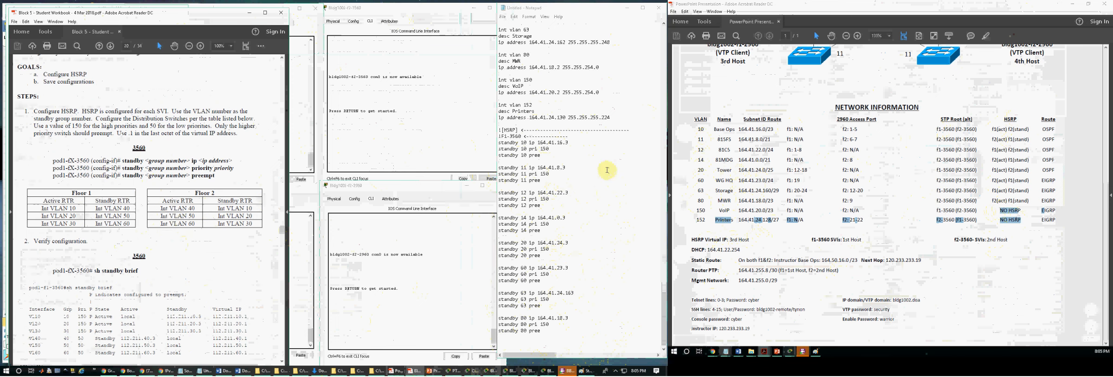
pyautogui.click(940, 129)
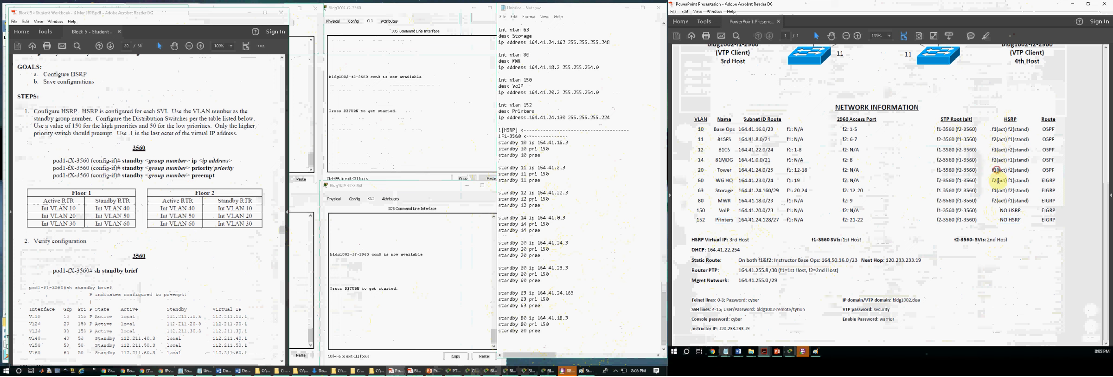
# Step: Delete the preempt lines from the standby 11 and standby 14 blocks in the notes
pyautogui.click(532, 148)
pyautogui.moveTo(548, 155); pyautogui.dragTo(499, 155)
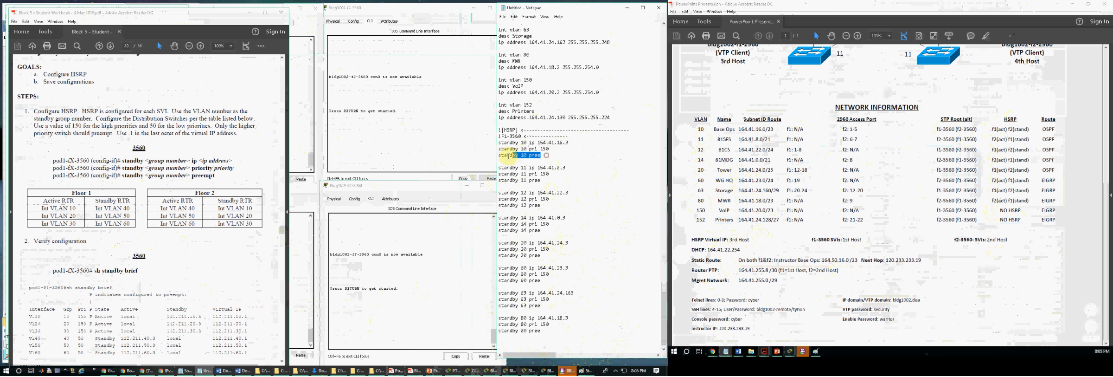
pyautogui.moveTo(552, 181); pyautogui.dragTo(498, 180)
pyautogui.press('BackSpace')
pyautogui.press('BackSpace')
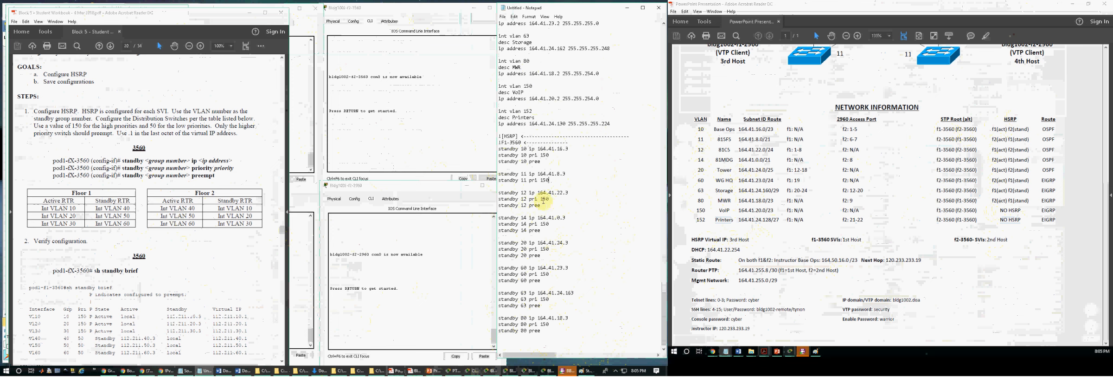
pyautogui.moveTo(541, 230); pyautogui.dragTo(497, 230)
pyautogui.press('BackSpace')
pyautogui.press('BackSpace')
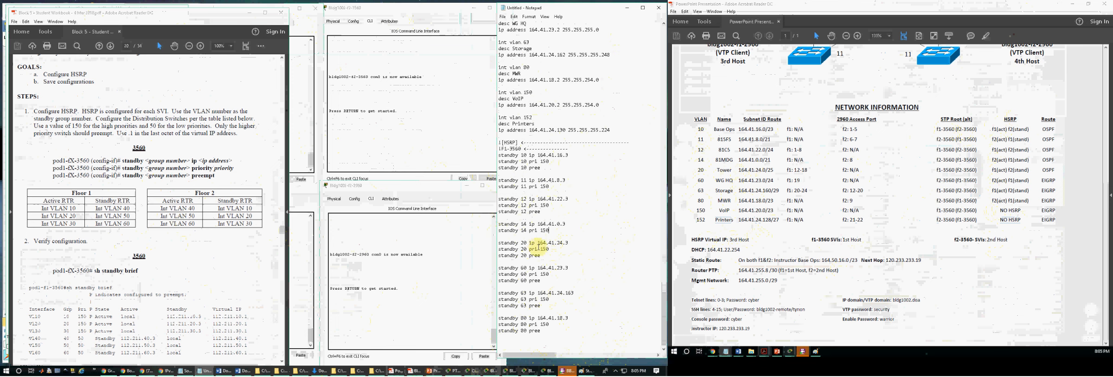
# Step: Delete the preempt lines from the standby 60 and standby 80 blocks in the notes
pyautogui.moveTo(542, 280); pyautogui.dragTo(498, 280)
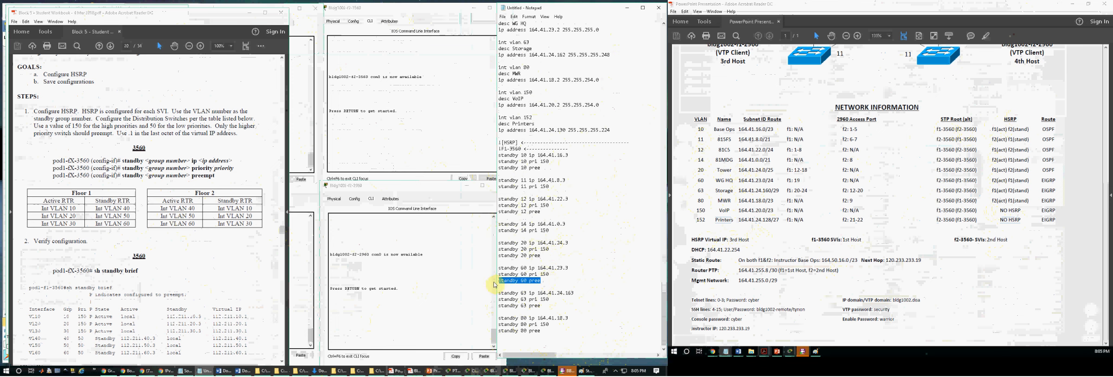
pyautogui.press('BackSpace')
pyautogui.press('BackSpace')
pyautogui.moveTo(541, 332); pyautogui.dragTo(498, 336)
pyautogui.press('BackSpace')
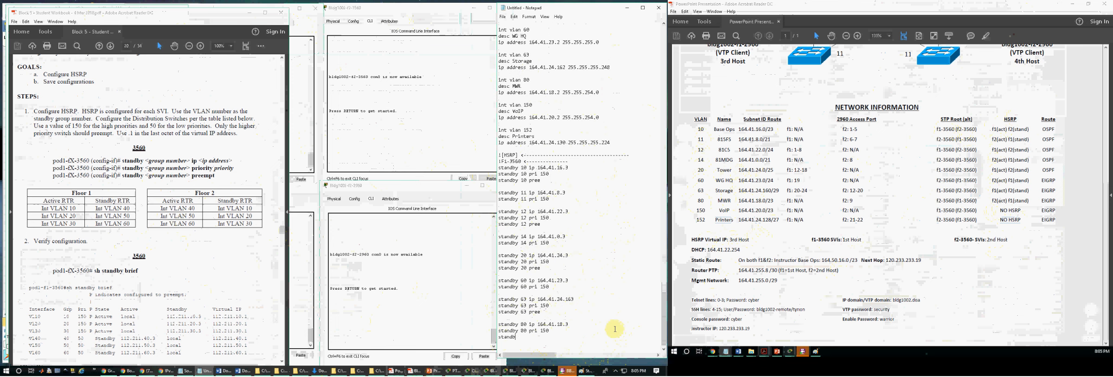
pyautogui.press('BackSpace')
pyautogui.press('BackSpace')
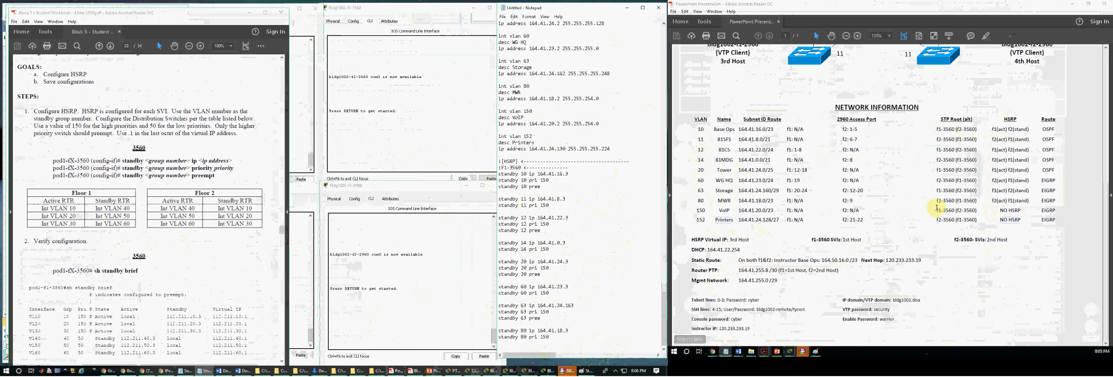
# Step: Check the HSRP active role in the network table and set the priority to 50 for standby 11, 14, 60 and 80
pyautogui.moveTo(1011, 200); pyautogui.dragTo(992, 201)
pyautogui.click(524, 192)
pyautogui.click(548, 180)
pyautogui.click(541, 206)
pyautogui.press('BackSpace')
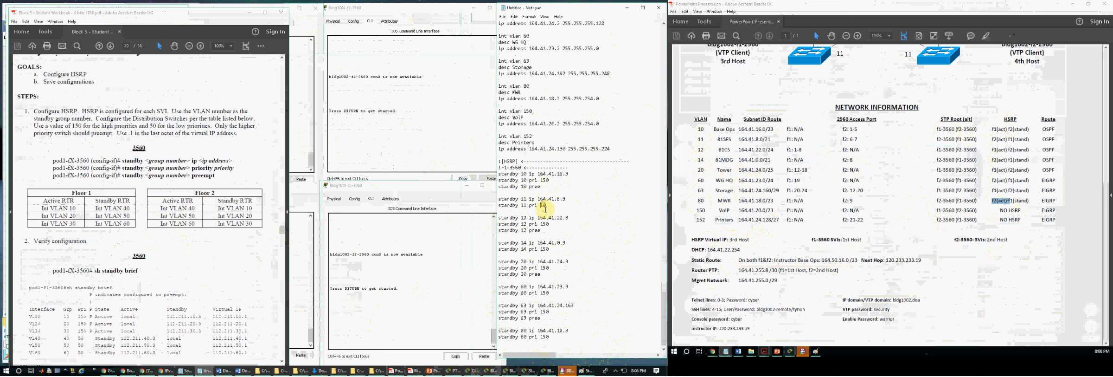
pyautogui.click(544, 250)
pyautogui.press('BackSpace')
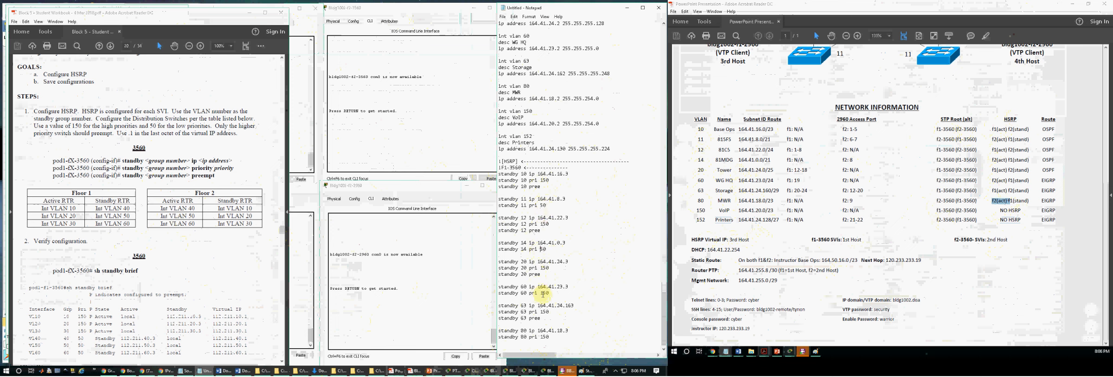
pyautogui.click(544, 292)
pyautogui.press('BackSpace')
pyautogui.click(543, 337)
pyautogui.press('BackSpace')
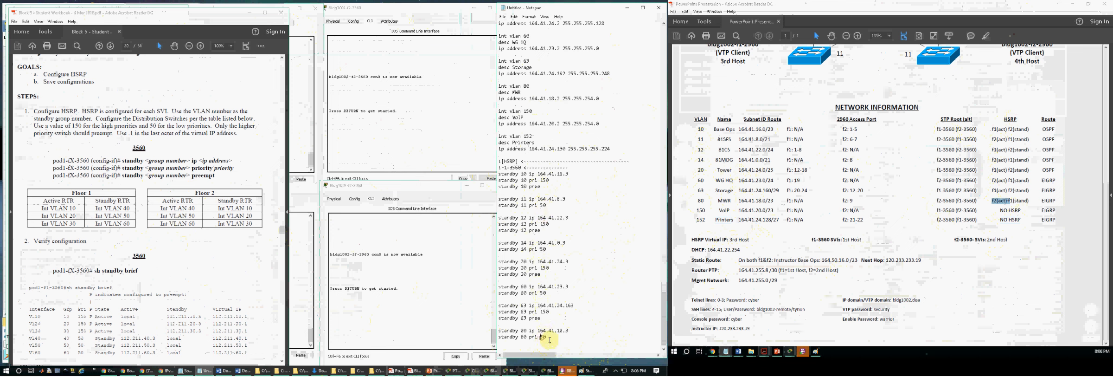
# Step: Duplicate the whole F1-3560 HSRP section below the standby 80 block and head the copy F2-3560
pyautogui.moveTo(553, 337); pyautogui.dragTo(487, 162)
pyautogui.hotkey('ctrl', 'c')
pyautogui.click(539, 278)
pyautogui.click(554, 337)
pyautogui.press('Return')
pyautogui.press('Return')
pyautogui.hotkey('ctrl', 'v')
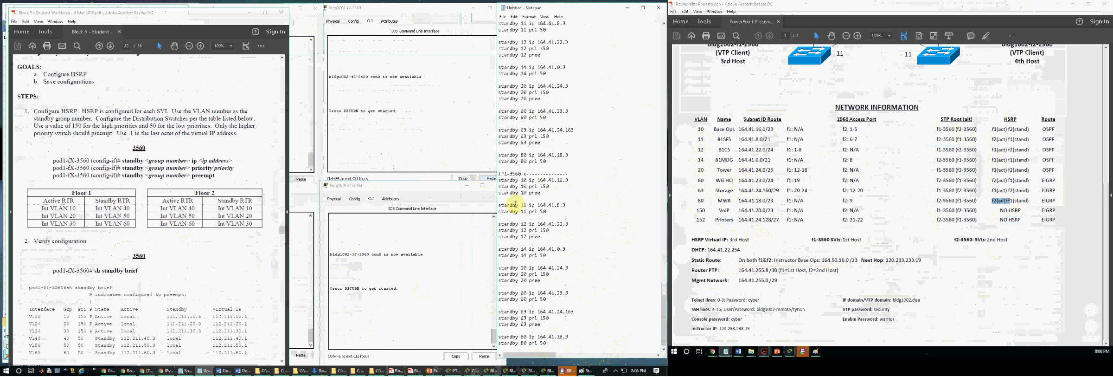
pyautogui.write('2-3560 <-------')
# Step: Extend the dashed divider on the F1-3560 heading in the HSRP notes
pyautogui.scroll(5, 606, 159)
pyautogui.click(573, 87)
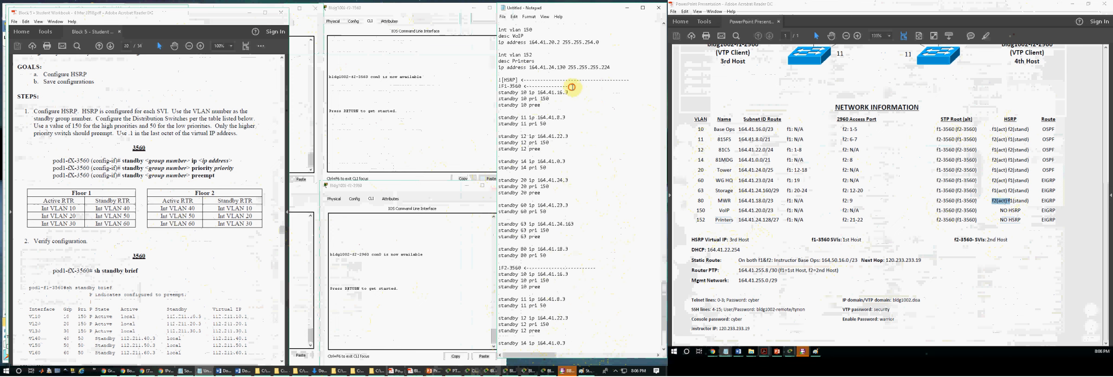
pyautogui.write('---------')
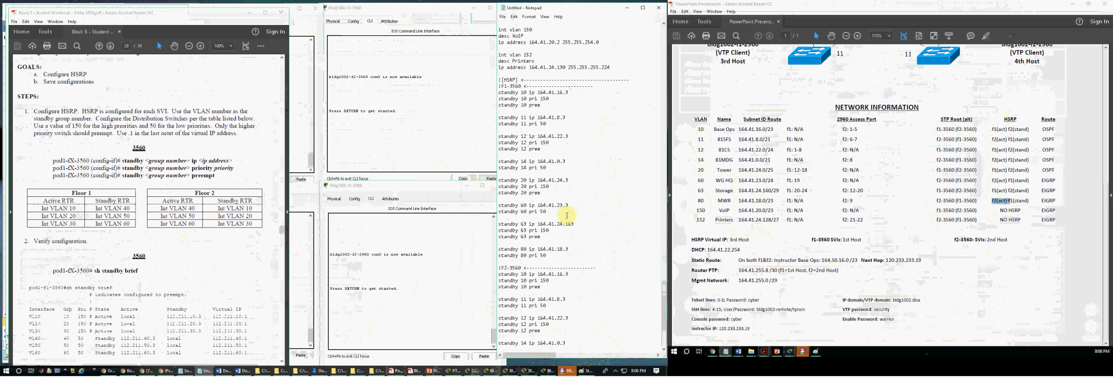
# Step: Open the f1-3560 switch's command line and log in with the console password
pyautogui.click(306, 146)
pyautogui.press('Return')
pyautogui.press('Return')
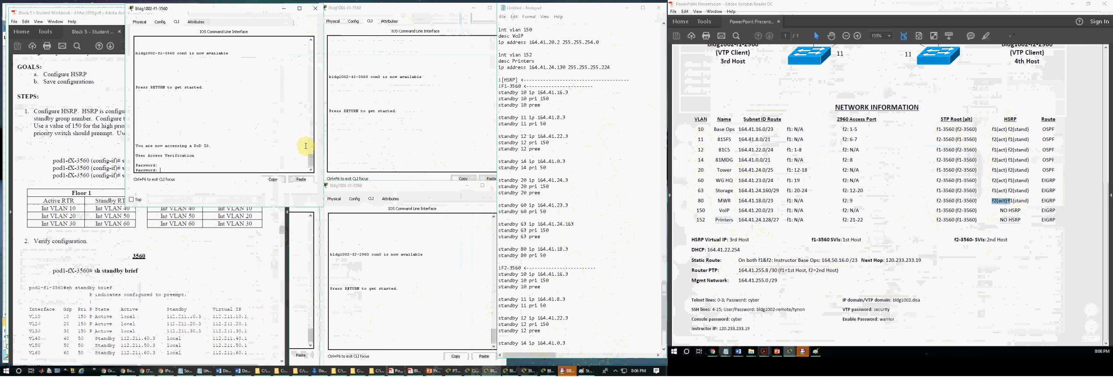
pyautogui.write('cyber')
pyautogui.press('Return')
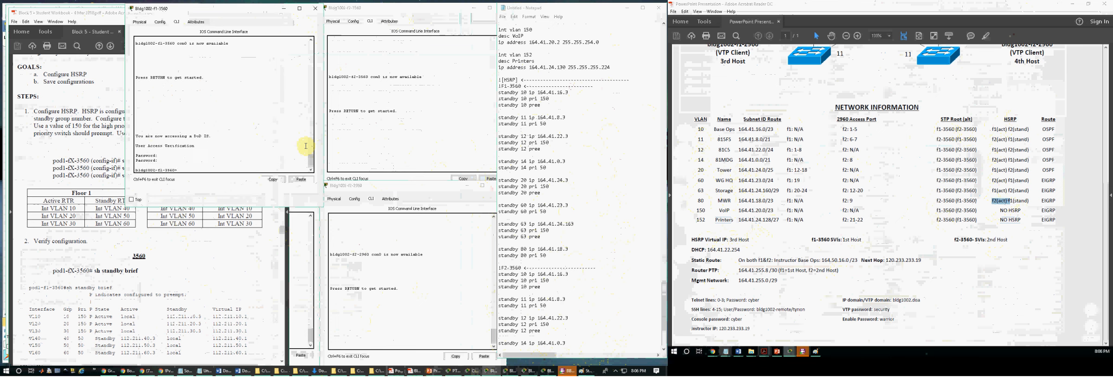
# Step: Enter privileged mode on f1-3560 with the enable password and start global configuration with conf t
pyautogui.write('en')
pyautogui.press('Return')
pyautogui.write('warrior')
pyautogui.press('Return')
pyautogui.press('Return')
pyautogui.press('Return')
pyautogui.write('conf t')
pyautogui.press('Return')
pyautogui.press('Return')
pyautogui.press('Return')
pyautogui.press('Return')
# Step: Try to paste the F1-3560 standby commands from the notes at the f1-3560 global configuration prompt and review the output
pyautogui.click(712, 130)
pyautogui.click(547, 224)
pyautogui.moveTo(547, 256); pyautogui.dragTo(493, 85)
pyautogui.hotkey('ctrl', 'c')
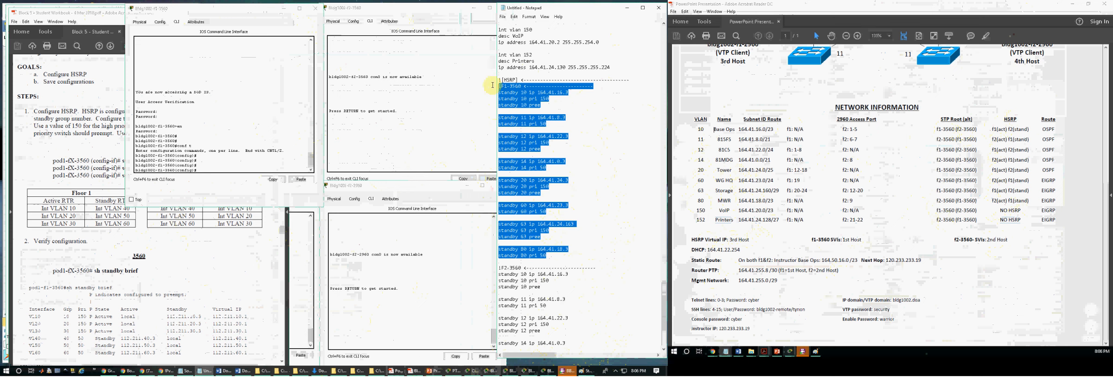
pyautogui.click(249, 135)
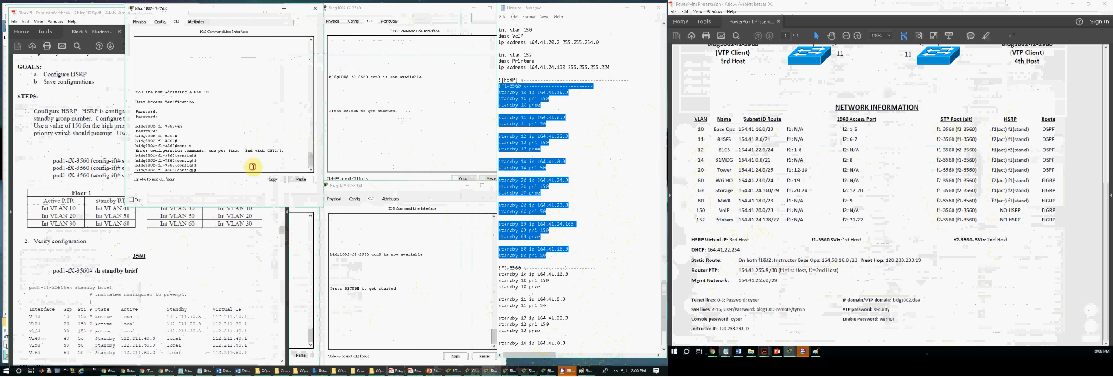
pyautogui.rightClick(218, 168)
pyautogui.click(232, 181)
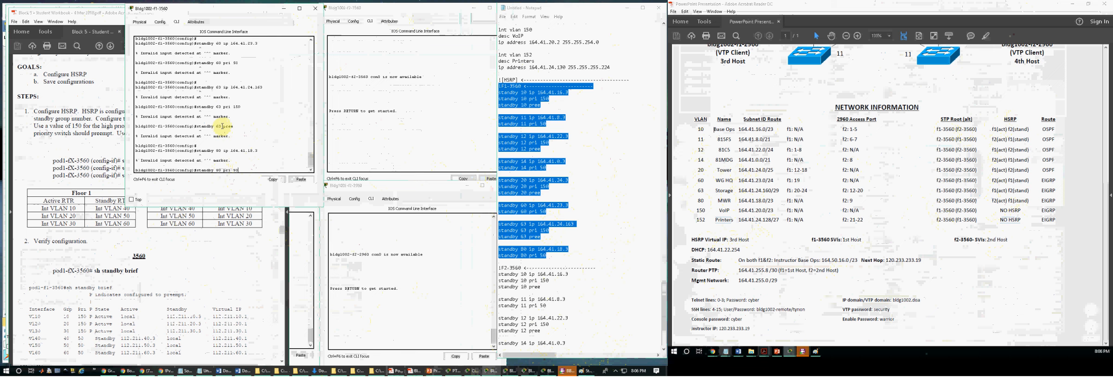
pyautogui.scroll(15, 223, 127)
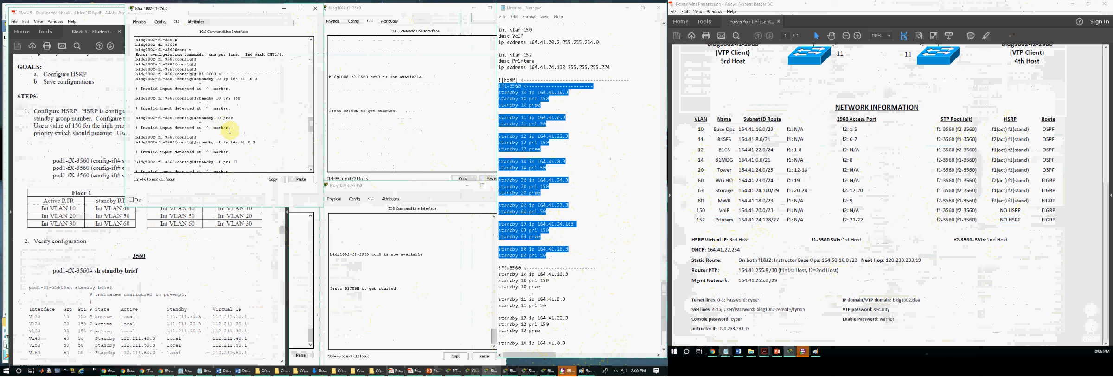
# Step: Check the prompt mode in the workbook and add the line int vlan 10 above the F1-3560 standby 10 commands
pyautogui.click(102, 159)
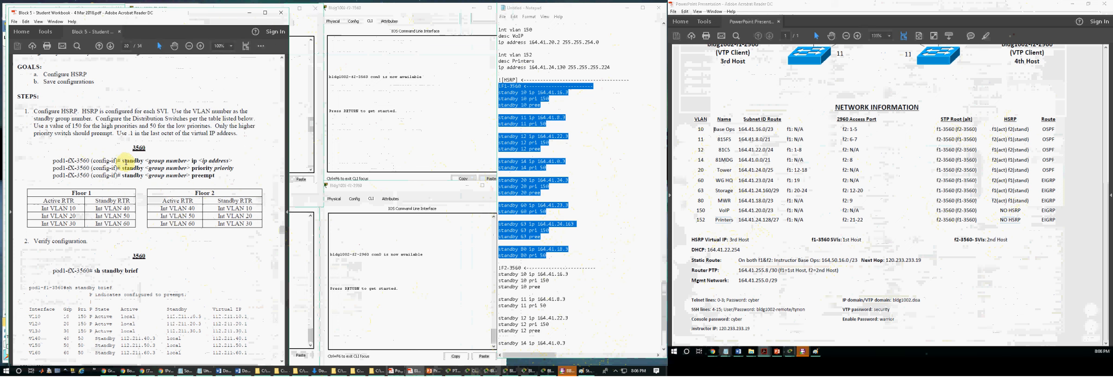
pyautogui.click(568, 117)
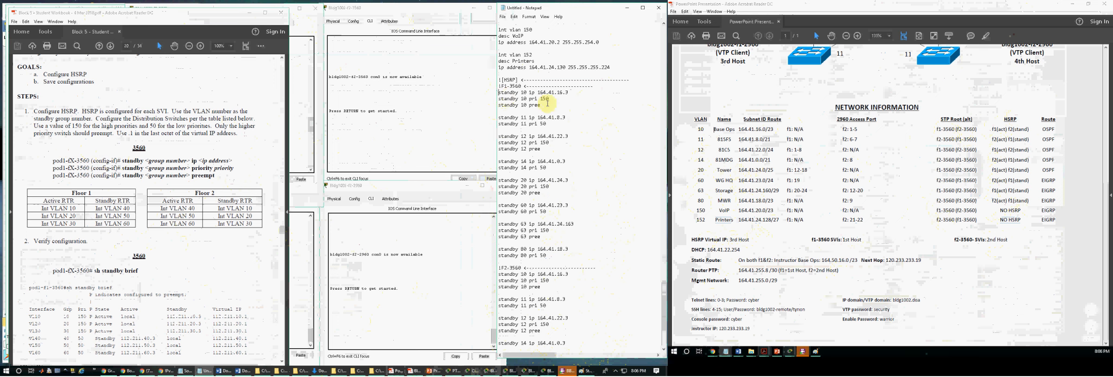
pyautogui.write('int vlan')
pyautogui.press('Return')
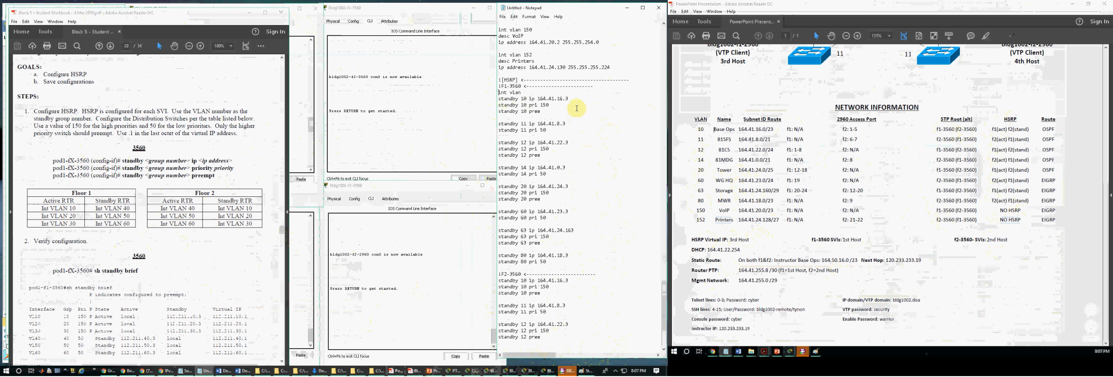
pyautogui.write('10')
# Step: Copy the int vlan 10 line above the F1-3560 standby 11, 12 and 14 blocks
pyautogui.hotkey('shift', 'Left')
pyautogui.hotkey('shift', 'Left')
pyautogui.hotkey('shift', 'Left')
pyautogui.hotkey('shift', 'Left')
pyautogui.hotkey('shift', 'Left')
pyautogui.hotkey('shift', 'Left')
pyautogui.hotkey('shift', 'Left')
pyautogui.click(502, 118)
pyautogui.press('Return')
pyautogui.write('int vlan 10')
pyautogui.press('Return')
pyautogui.write('int vlan 10')
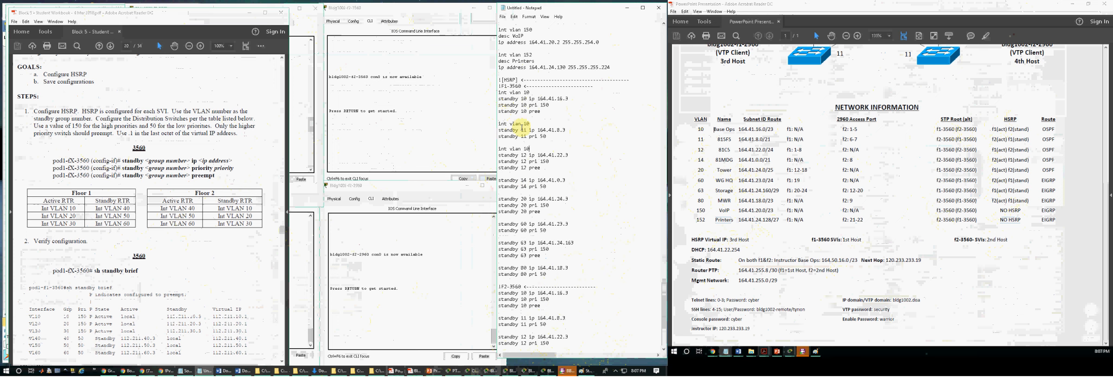
pyautogui.press('Down')
pyautogui.press('Down')
pyautogui.press('Down')
pyautogui.press('Down')
pyautogui.press('Return')
pyautogui.write('int vlan 10')
# Step: Insert the copied int vlan 10 line above the F1-3560 standby 20, 60, 63 and 80 blocks
pyautogui.press('Down')
pyautogui.press('Down')
pyautogui.press('Down')
pyautogui.press('Return')
pyautogui.write('int vlan 10')
pyautogui.press('Down')
pyautogui.press('Down')
pyautogui.press('Down')
pyautogui.press('Return')
pyautogui.write('int vlan 10')
pyautogui.press('Down')
pyautogui.press('Down')
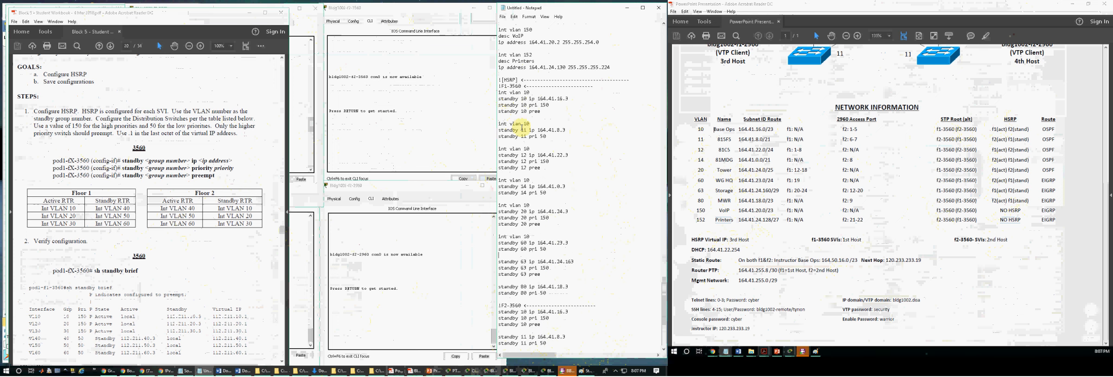
pyautogui.press('Return')
pyautogui.write('int vlan 10')
pyautogui.press('Down')
pyautogui.press('Return')
pyautogui.write('int vlan 10')
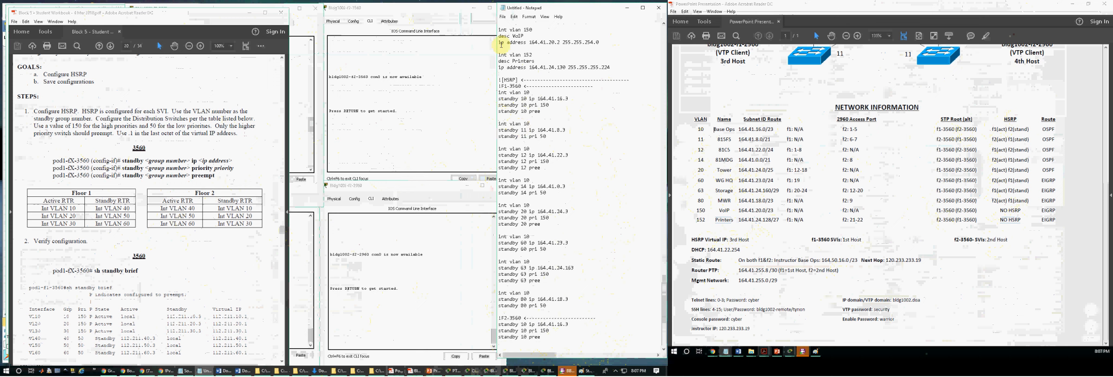
# Step: Renumber the copied interface lines to int vlan 11, 12 and 14 to match their standby groups
pyautogui.click(530, 123)
pyautogui.press('BackSpace')
pyautogui.moveTo(527, 148); pyautogui.dragTo(527, 148)
pyautogui.write('12')
pyautogui.moveTo(530, 178); pyautogui.dragTo(527, 179)
pyautogui.write('4')
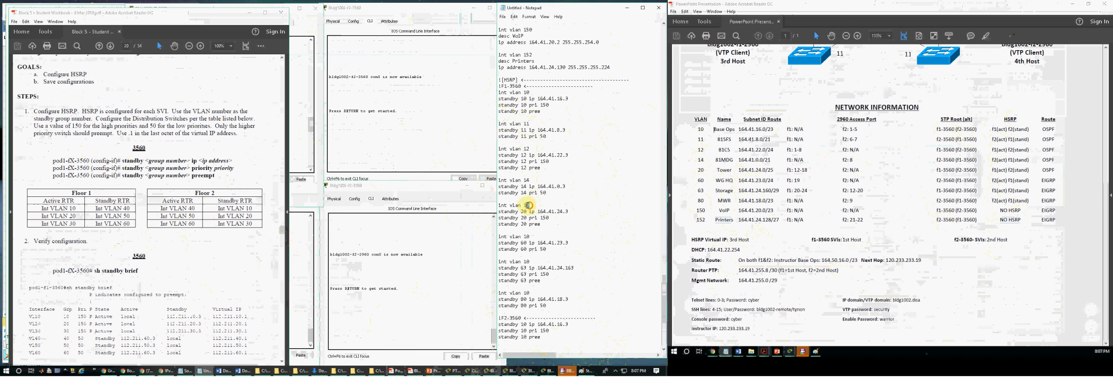
# Step: Renumber the remaining interface lines to int vlan 20, 60, 63 and 80 to match their standby groups
pyautogui.moveTo(529, 205); pyautogui.dragTo(524, 204)
pyautogui.write('20')
pyautogui.moveTo(531, 236); pyautogui.dragTo(528, 236)
pyautogui.write('60')
pyautogui.moveTo(94, 160); pyautogui.dragTo(116, 161)
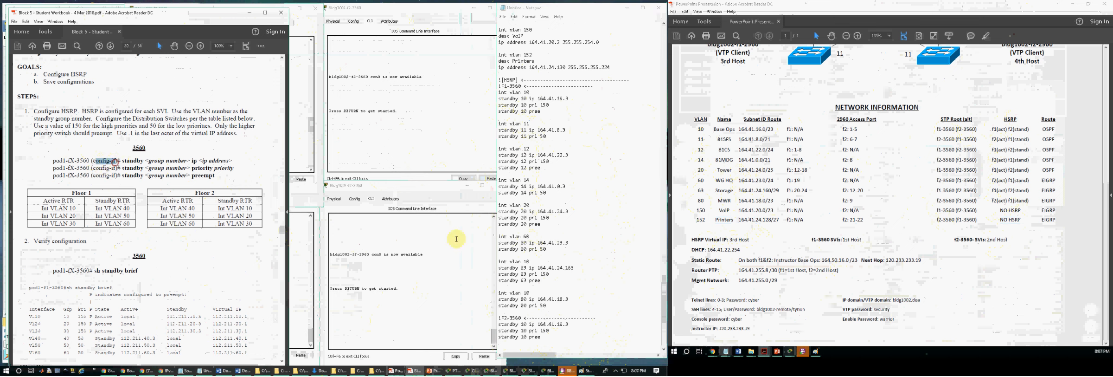
pyautogui.moveTo(531, 261); pyautogui.dragTo(524, 261)
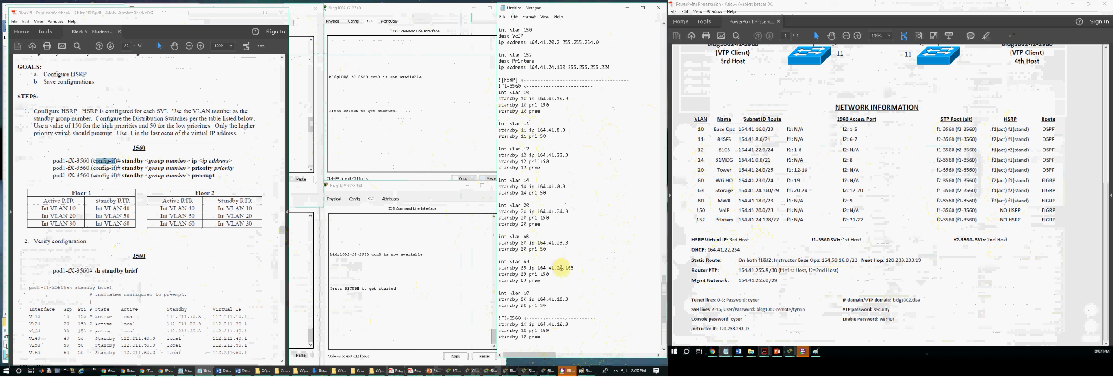
pyautogui.doubleClick(528, 293)
pyautogui.write('80')
# Step: Copy the F1-3560 interface and standby commands for VLANs 10 to 80 from the notes and paste them at the f1-3560 configuration prompt
pyautogui.moveTo(547, 305); pyautogui.dragTo(498, 149)
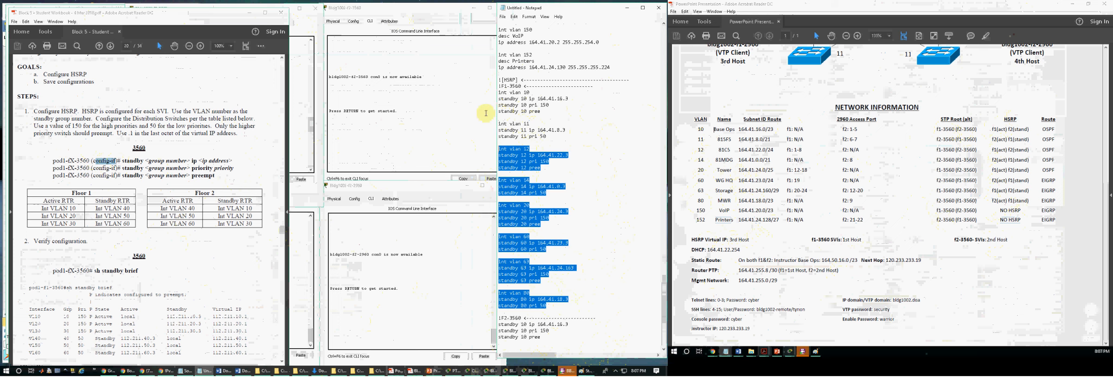
pyautogui.moveTo(486, 112); pyautogui.dragTo(477, 91)
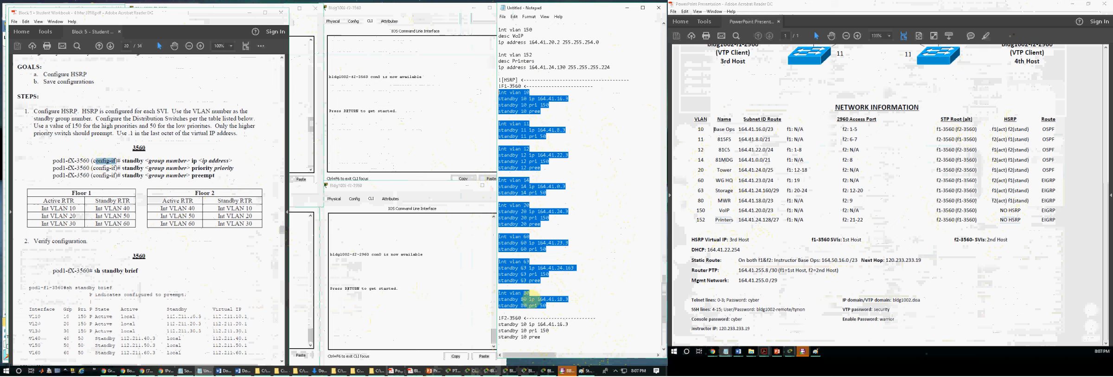
pyautogui.click(293, 164)
pyautogui.scroll(-10, 293, 164)
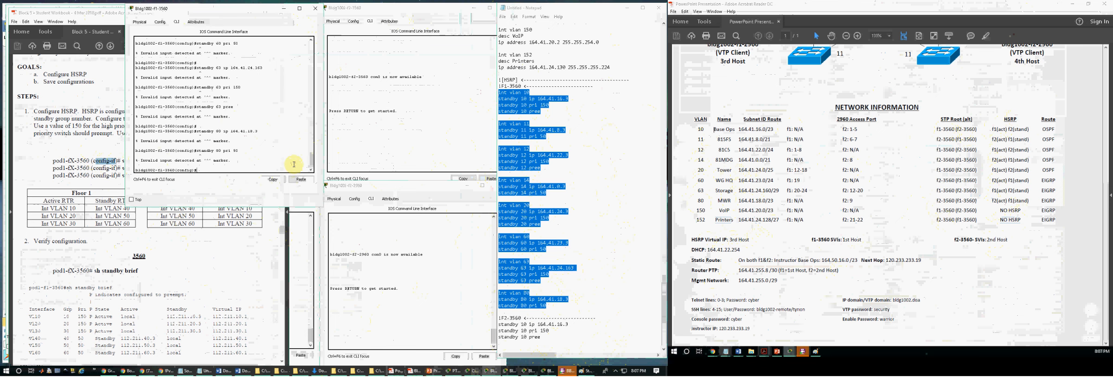
pyautogui.press('Return')
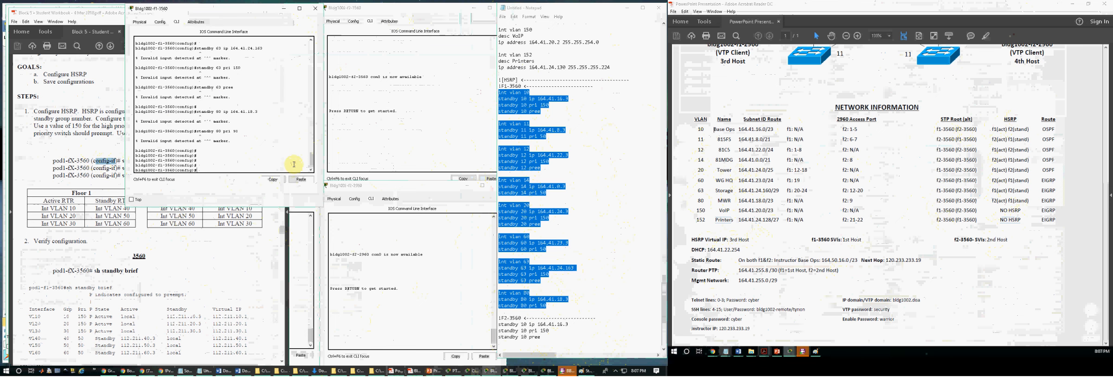
pyautogui.press('Down')
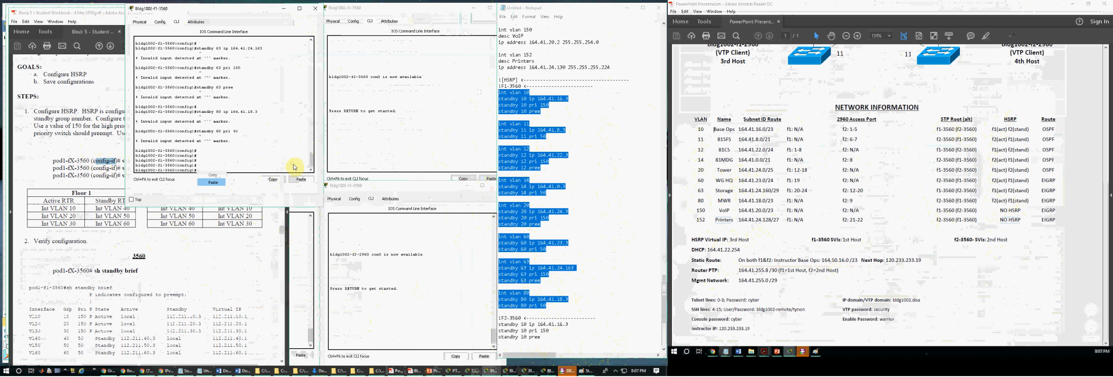
pyautogui.press('Return')
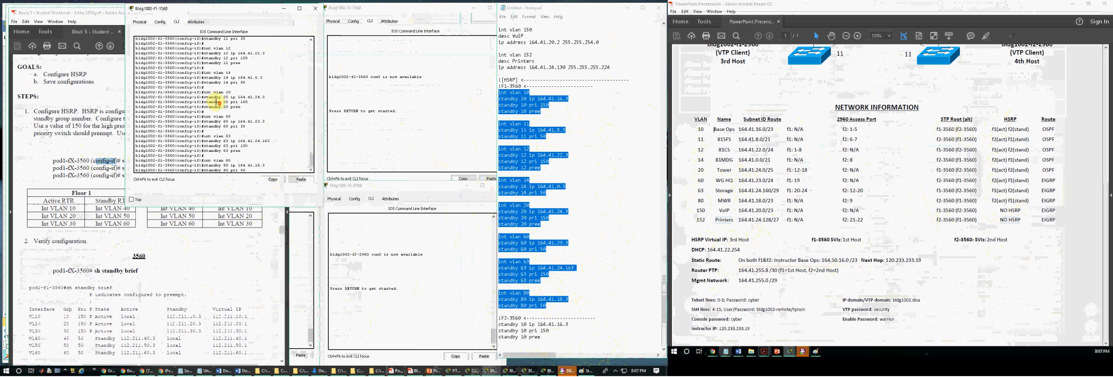
pyautogui.scroll(4, 214, 100)
pyautogui.moveTo(205, 58); pyautogui.dragTo(252, 81)
pyautogui.scroll(-3, 258, 109)
pyautogui.scroll(-1, 259, 109)
pyautogui.click(373, 137)
# Step: Copy the int vlan 80 line above the F2-3560 standby 10, 11 and 12 blocks in the notes
pyautogui.click(569, 199)
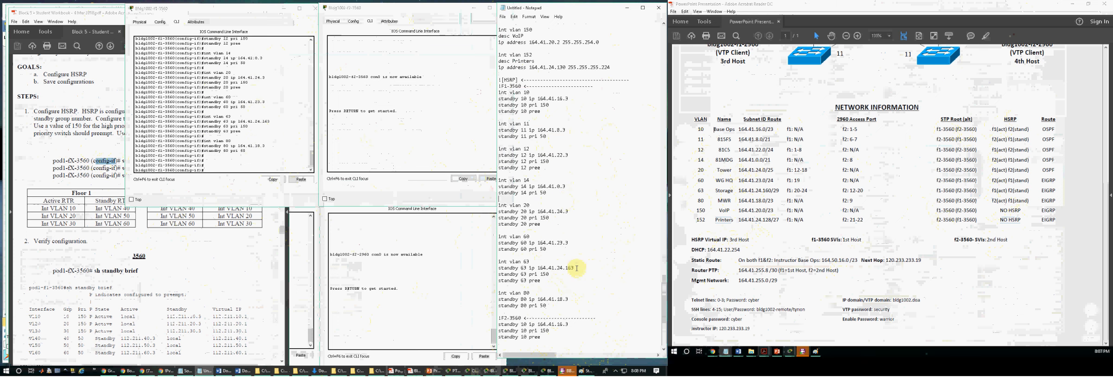
pyautogui.scroll(-3, 576, 267)
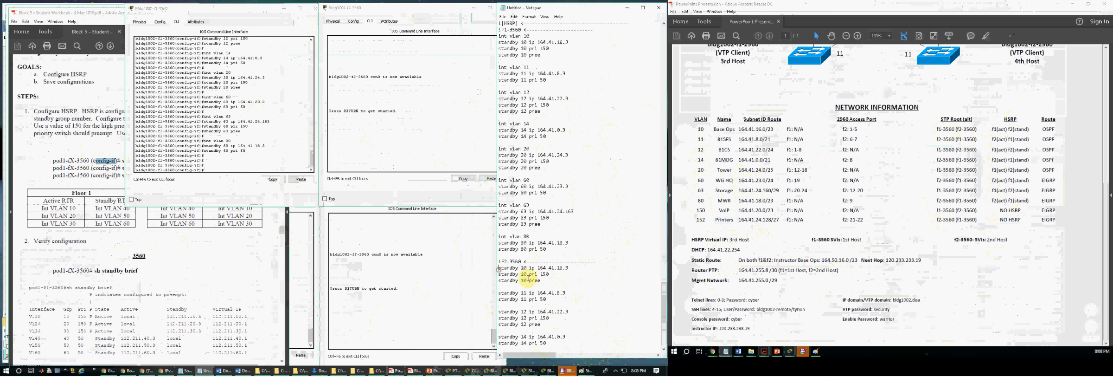
pyautogui.press('Down')
pyautogui.press('Down')
pyautogui.press('Down')
pyautogui.press('Return')
pyautogui.press('Up')
pyautogui.write('int vlan 80')
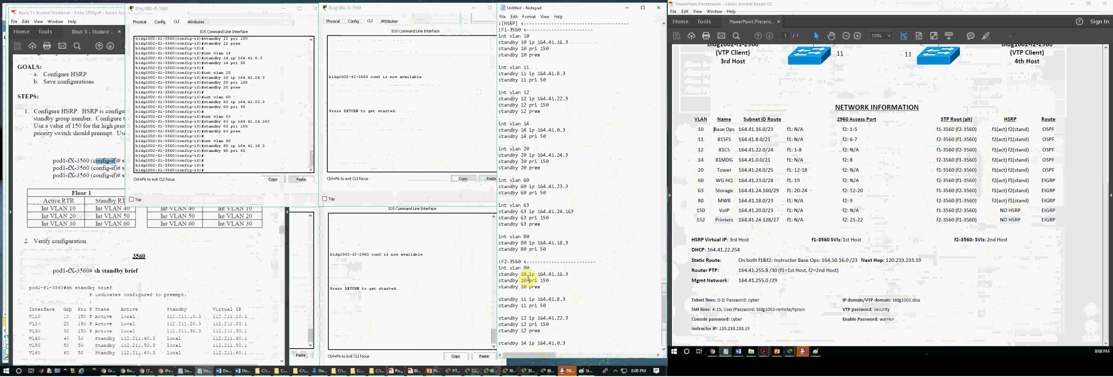
pyautogui.press('Return')
pyautogui.press('Down')
pyautogui.press('Down')
pyautogui.press('Return')
pyautogui.write('int vlan 80')
pyautogui.press('Down')
pyautogui.press('Down')
pyautogui.press('Down')
pyautogui.press('Down')
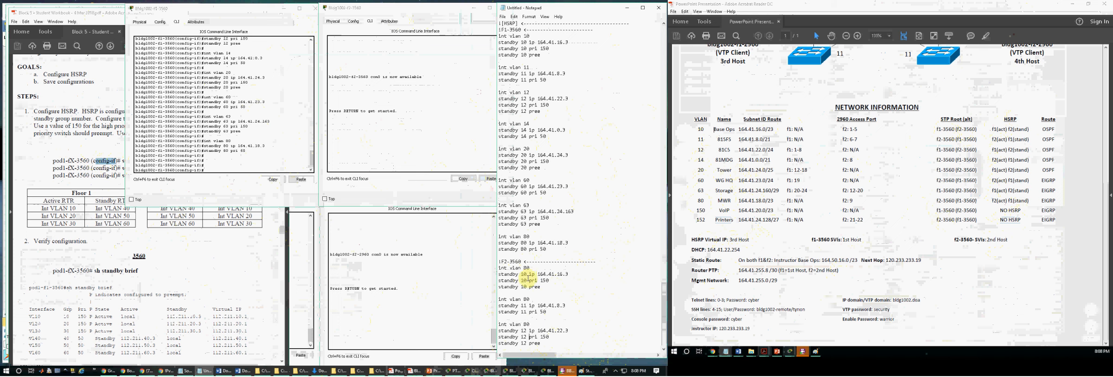
# Step: Insert the copied int vlan 80 line above the F2-3560 standby 14 and 20 blocks
pyautogui.press('Return')
pyautogui.write('int vlan 80')
pyautogui.press('Down')
pyautogui.press('Down')
pyautogui.press('Down')
pyautogui.press('Return')
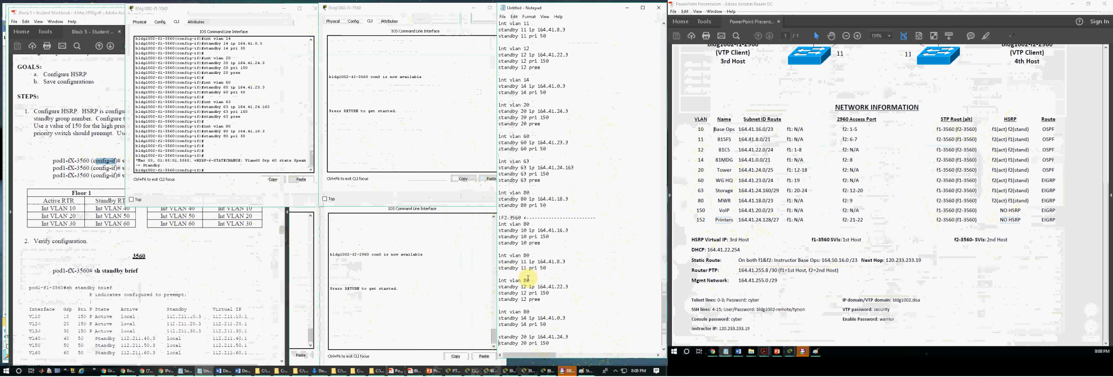
pyautogui.write('int vlan 80')
pyautogui.press('Down')
pyautogui.press('Down')
pyautogui.press('Down')
# Step: Insert the copied int vlan 80 line above the F2-3560 standby 60, 63 and 80 blocks
pyautogui.press('Return')
pyautogui.write('int vlan 80')
pyautogui.press('Down')
pyautogui.press('Down')
pyautogui.press('Down')
pyautogui.press('Return')
pyautogui.write('int vlan 80')
pyautogui.press('Down')
pyautogui.press('Down')
pyautogui.press('Down')
pyautogui.press('Return')
pyautogui.write('int vlan 80')
pyautogui.press('Down')
pyautogui.press('Down')
pyautogui.press('Down')
pyautogui.press('Return')
pyautogui.scroll(3, 527, 250)
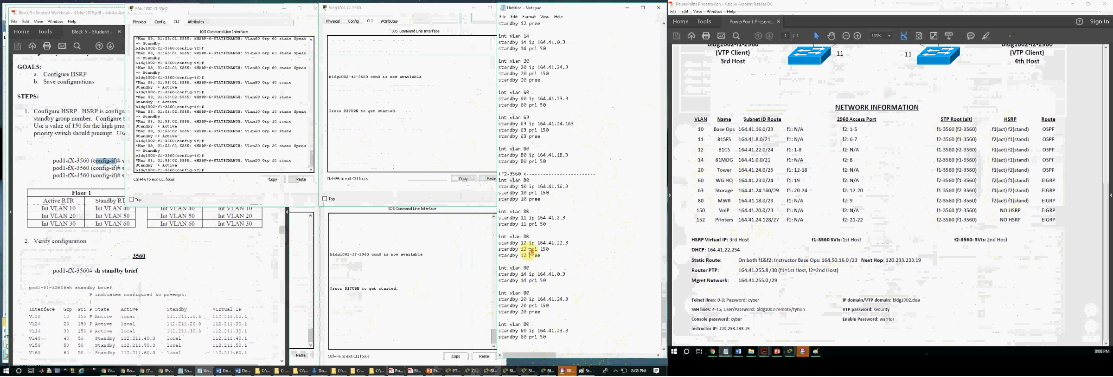
# Step: Renumber the F2-3560 interface lines to int vlan 10, 11, 12, 14, 20 and 60 to match their standby groups
pyautogui.write('111')
pyautogui.doubleClick(527, 236)
pyautogui.write('12')
pyautogui.write('14')
pyautogui.write('20')
pyautogui.write('0')
# Step: Copy the standby 10 pree line to the end of the F2-3560 standby 11, 14, 60 and 80 blocks
pyautogui.moveTo(542, 199); pyautogui.dragTo(497, 201)
pyautogui.hotkey('ctrl', 'c')
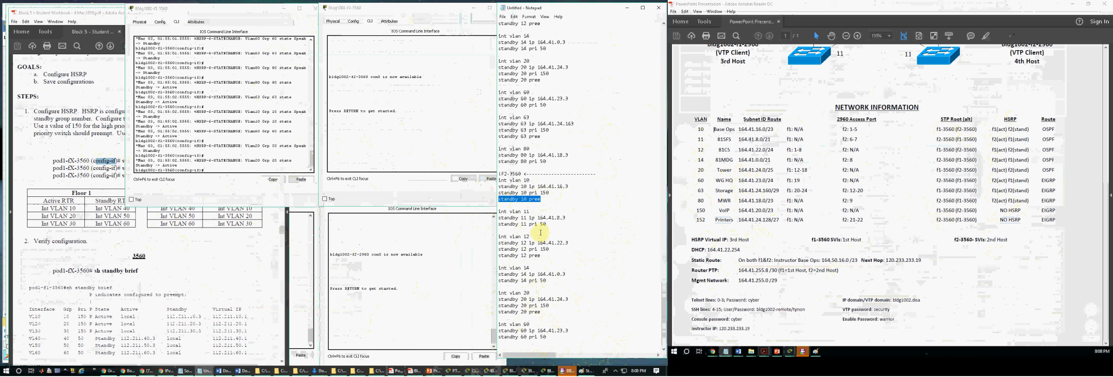
pyautogui.click(551, 227)
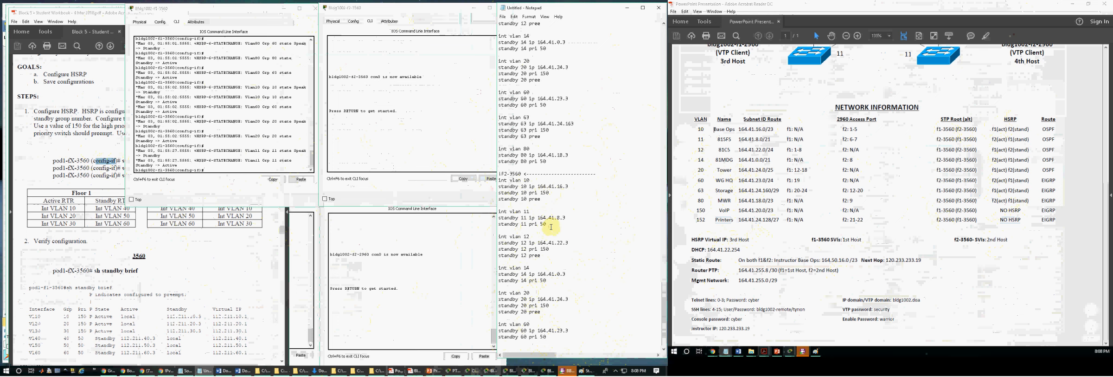
pyautogui.press('Return')
pyautogui.hotkey('ctrl', 'v')
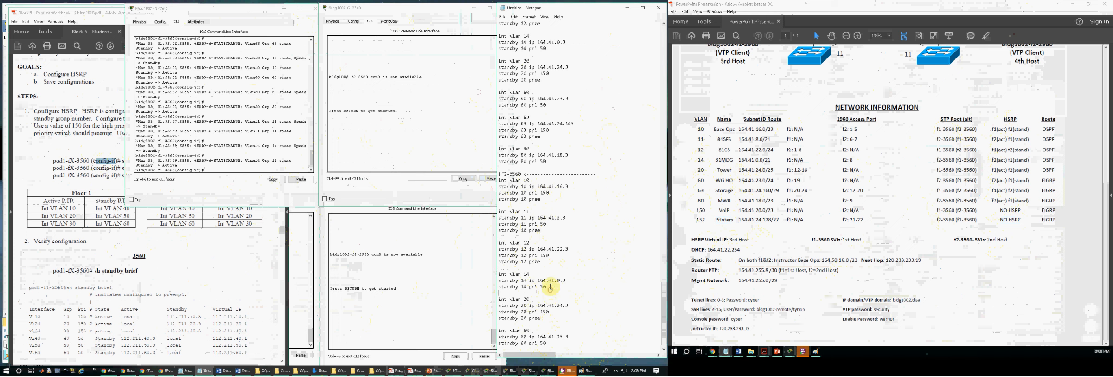
pyautogui.click(551, 286)
pyautogui.press('Return')
pyautogui.hotkey('ctrl', 'v')
pyautogui.scroll(-3, 548, 285)
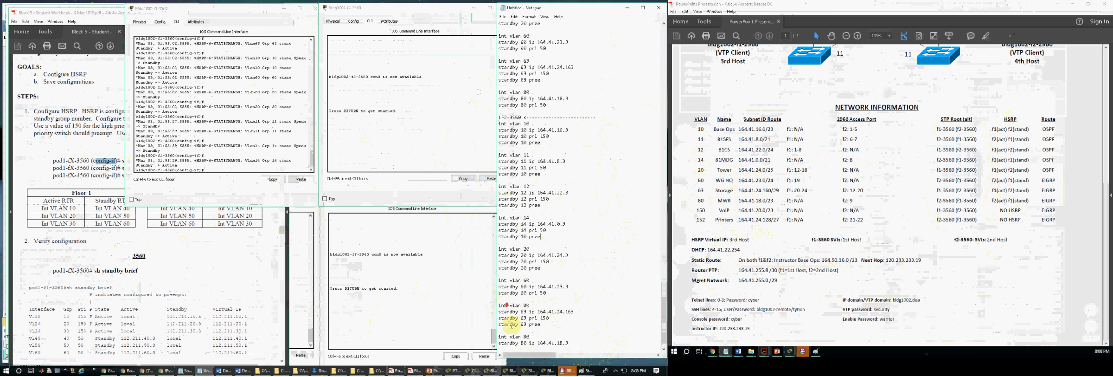
pyautogui.click(550, 294)
pyautogui.press('Return')
pyautogui.hotkey('ctrl', 'v')
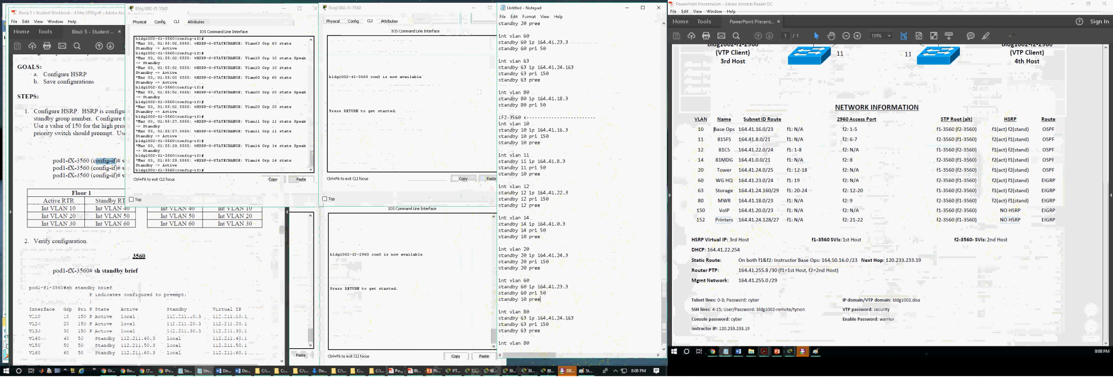
pyautogui.scroll(-1, 549, 293)
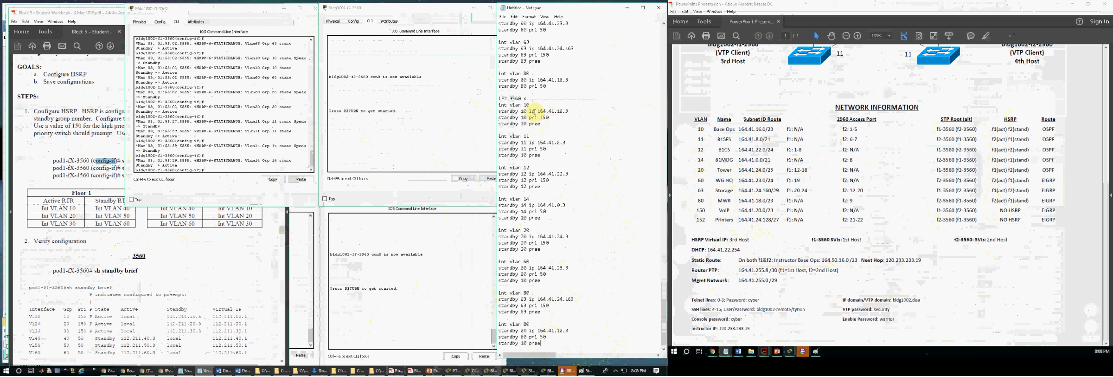
# Step: Set the F2-3560 standby priorities to 50 for groups 10 and 12 and 150 for groups 11 and 14, following the HSRP table
pyautogui.click(1024, 129)
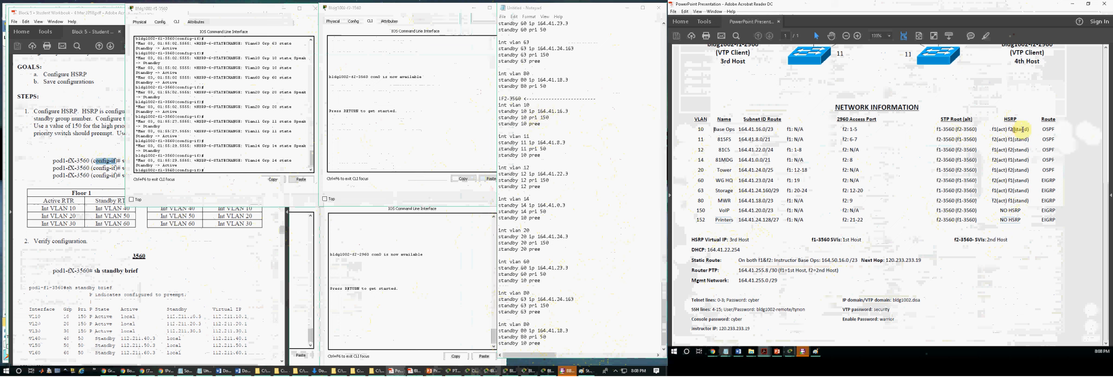
pyautogui.click(540, 117)
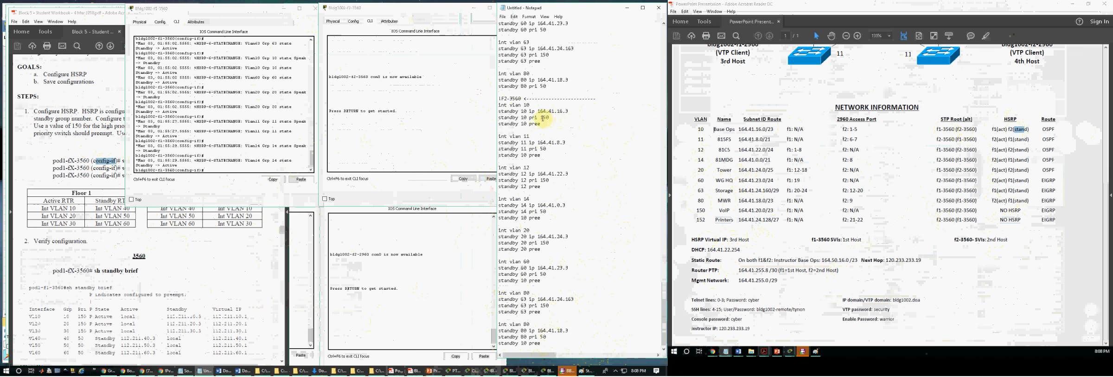
pyautogui.click(540, 148)
pyautogui.write('1')
pyautogui.click(543, 180)
pyautogui.press('BackSpace')
pyautogui.click(539, 211)
pyautogui.write('1')
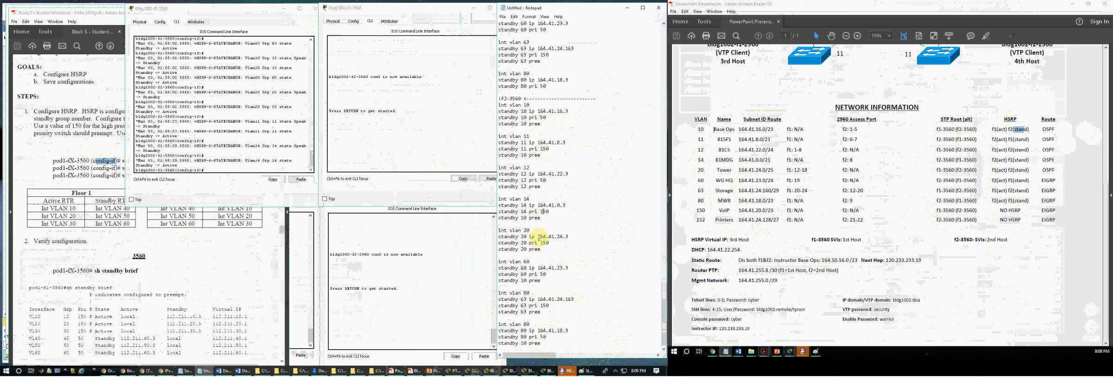
# Step: Set the F2-3560 standby priorities to 50 for groups 20 and 63 and 150 for groups 60 and 80
pyautogui.click(542, 242)
pyautogui.press('BackSpace')
pyautogui.write('1')
pyautogui.click(532, 306)
pyautogui.press('BackSpace')
pyautogui.click(541, 336)
pyautogui.write('1')
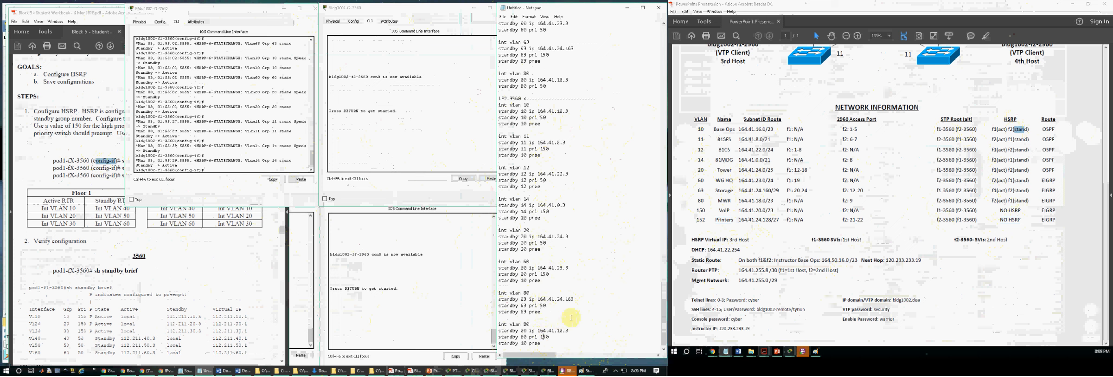
# Step: Compare the F2-3560 VLAN 80 standby block with the active and standby roles in the network table's HSRP column
pyautogui.moveTo(541, 343); pyautogui.dragTo(498, 325)
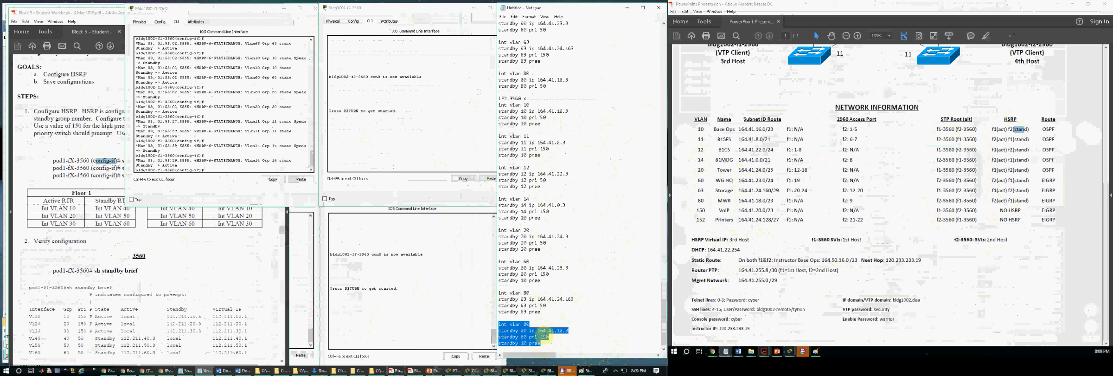
pyautogui.click(697, 202)
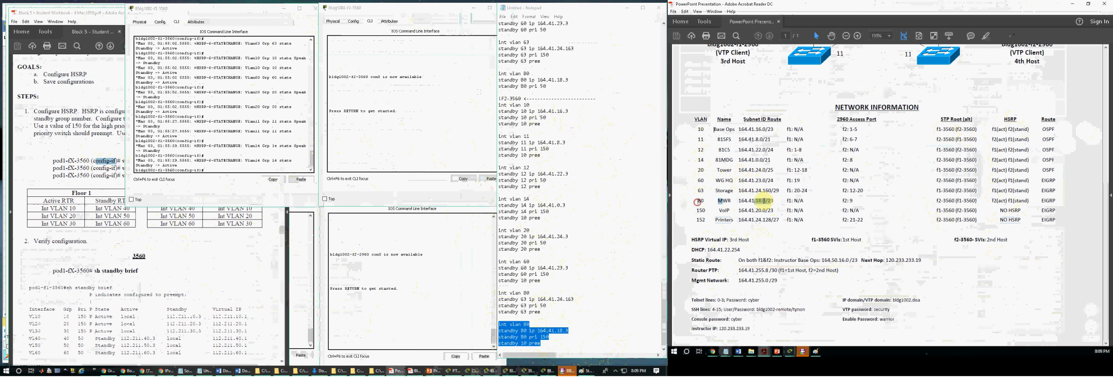
pyautogui.click(1035, 201)
pyautogui.moveTo(1033, 201); pyautogui.dragTo(1011, 201)
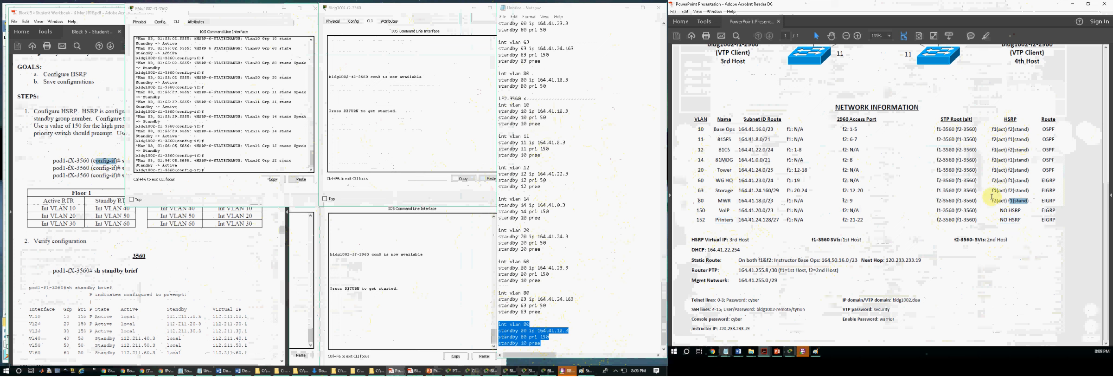
pyautogui.click(547, 273)
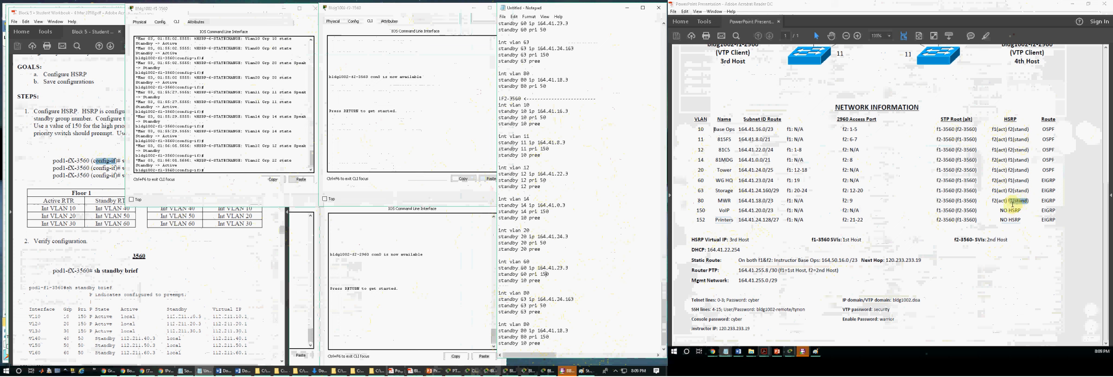
pyautogui.click(560, 337)
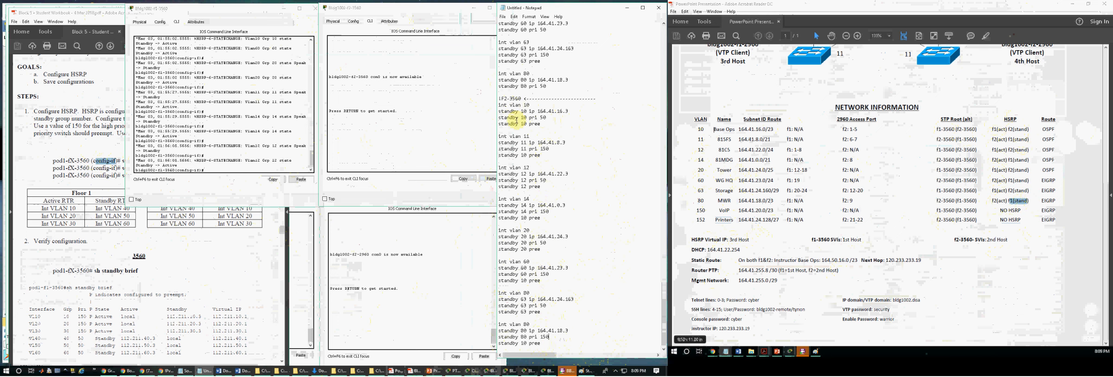
# Step: Delete the pree lines from the F2-3560 standby 10, 12, 20 and 63 blocks
pyautogui.moveTo(541, 124); pyautogui.dragTo(496, 126)
pyautogui.click(501, 126)
pyautogui.press('BackSpace')
pyautogui.press('BackSpace')
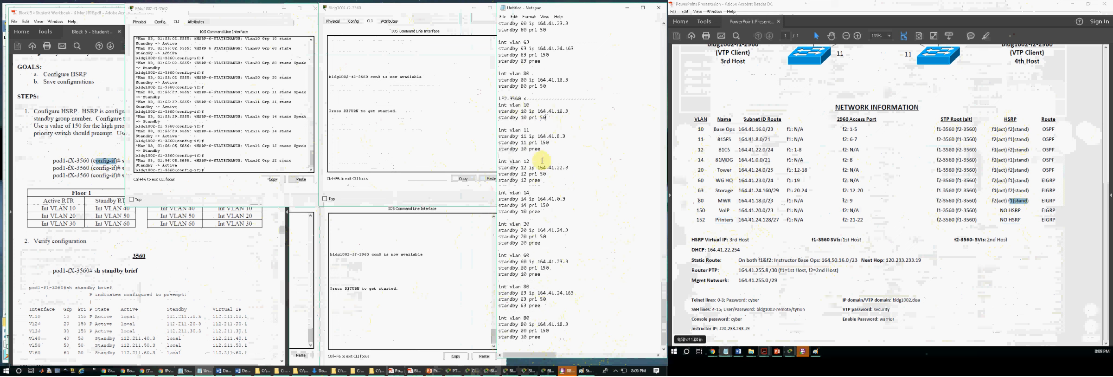
pyautogui.moveTo(544, 176)
pyautogui.mouseDown()
pyautogui.moveTo(524, 178)
pyautogui.moveTo(541, 181)
pyautogui.mouseUp()
pyautogui.press('BackSpace')
pyautogui.moveTo(545, 242); pyautogui.dragTo(497, 243)
pyautogui.press('BackSpace')
pyautogui.press('BackSpace')
pyautogui.moveTo(534, 306); pyautogui.dragTo(497, 306)
pyautogui.press('BackSpace')
pyautogui.press('BackSpace')
pyautogui.click(545, 341)
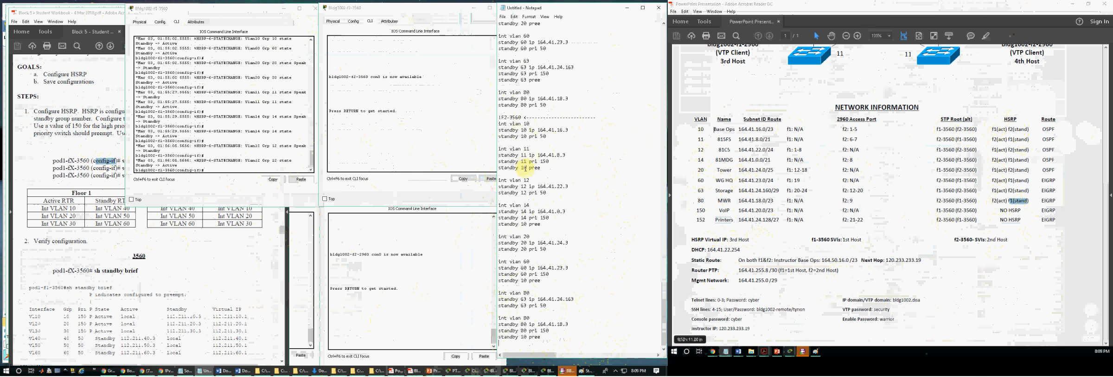
# Step: Correct the F2-3560 pree lines to groups 11, 14, 60 and 80, and renumber the standby 63 block's interface line to int vlan 63
pyautogui.write('1')
pyautogui.write('4')
pyautogui.write('60')
pyautogui.write('80')
pyautogui.write('63')
pyautogui.write('63')
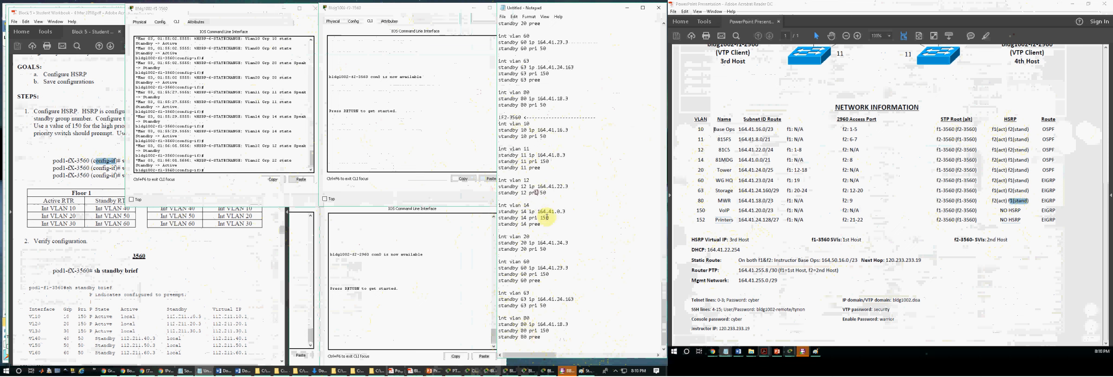
pyautogui.click(539, 245)
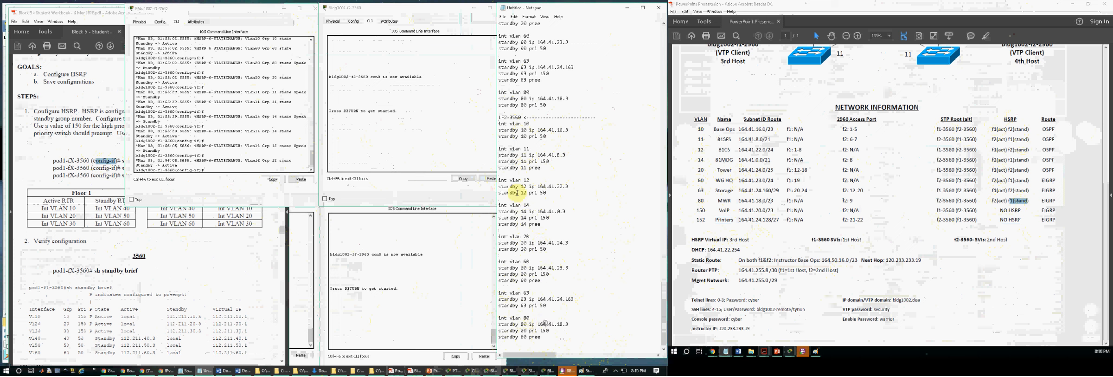
pyautogui.click(550, 161)
pyautogui.click(541, 168)
# Step: Copy the whole F2-3560 standby section from the notes and log in to the f2-3560 console with the console password
pyautogui.moveTo(541, 336); pyautogui.dragTo(498, 118)
pyautogui.hotkey('ctrl', 'c')
pyautogui.click(415, 143)
pyautogui.press('Return')
pyautogui.press('Return')
pyautogui.write('cyber')
pyautogui.press('Return')
# Step: Enter privileged mode on f2-3560 with the enable password and open global configuration with conf t
pyautogui.write('en')
pyautogui.press('Return')
pyautogui.write('warrior')
pyautogui.press('Return')
pyautogui.press('Return')
pyautogui.press('Return')
pyautogui.write('conf t')
pyautogui.press('Return')
pyautogui.press('Return')
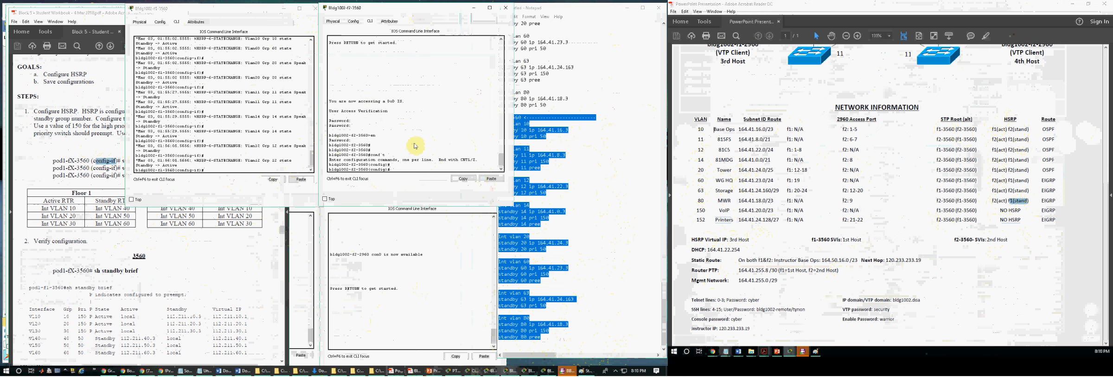
# Step: Paste the F2-3560 standby commands at the f2-3560 configuration prompt and review how each line was accepted
pyautogui.hotkey('ctrl', 'v')
pyautogui.scroll(5, 417, 144)
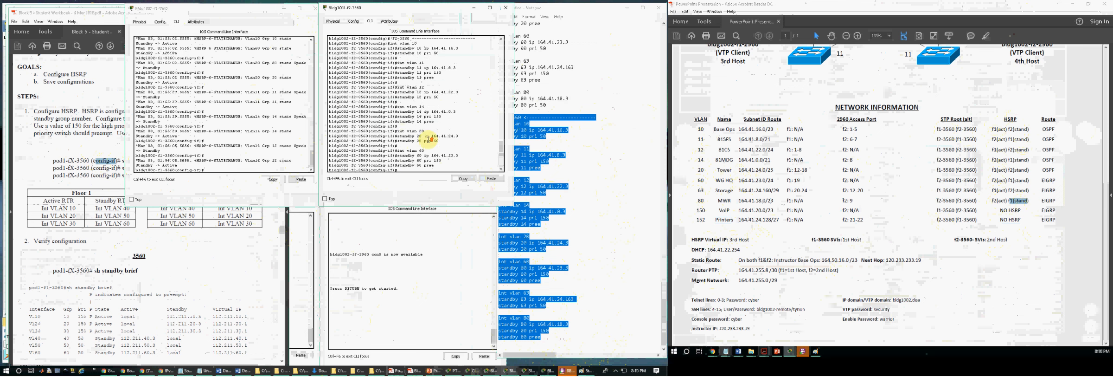
pyautogui.scroll(4, 419, 135)
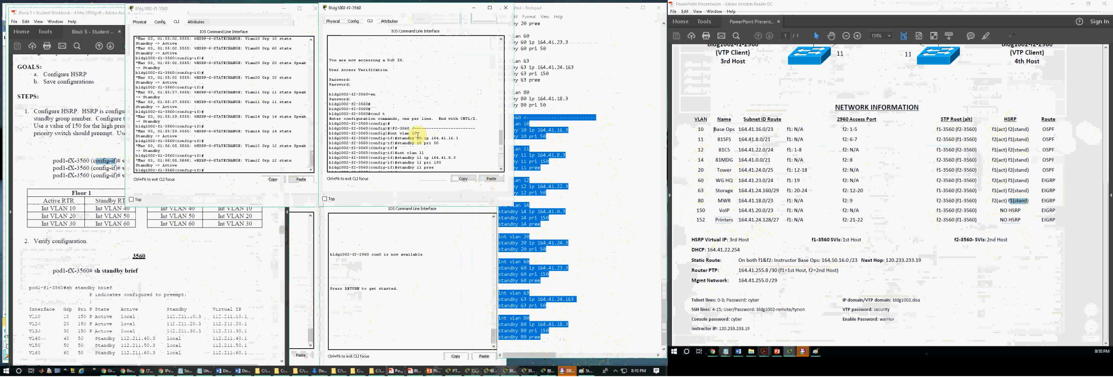
pyautogui.scroll(-9, 413, 132)
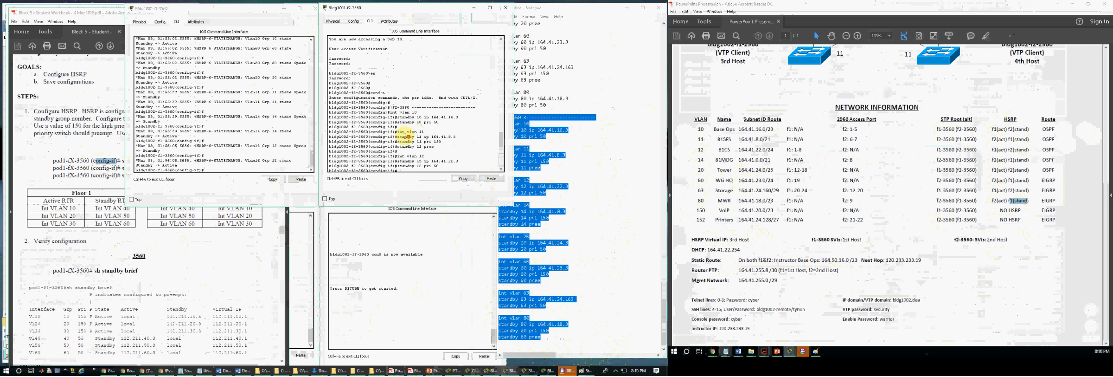
# Step: Bring up a clean prompt after the pasted standby commands on f2-3560 and check the HSRP state messages on both 3560 switches
pyautogui.scroll(-4, 425, 127)
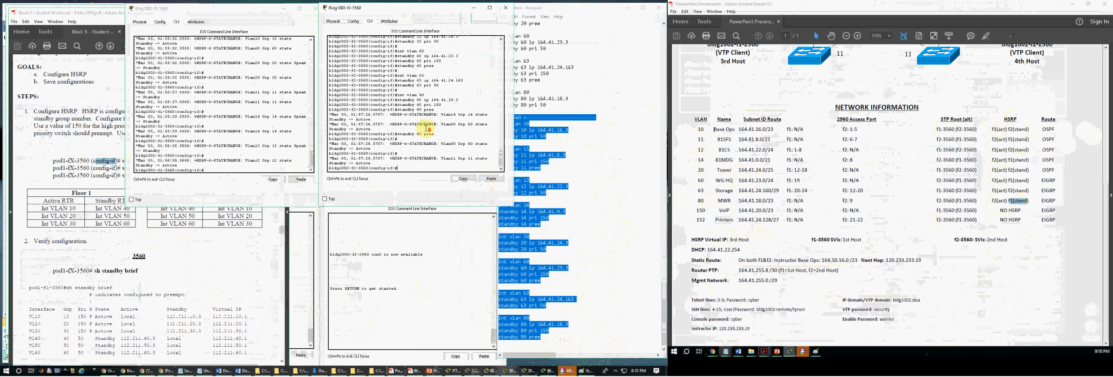
pyautogui.press('Return')
pyautogui.press('Return')
pyautogui.press('Return')
pyautogui.press('Return')
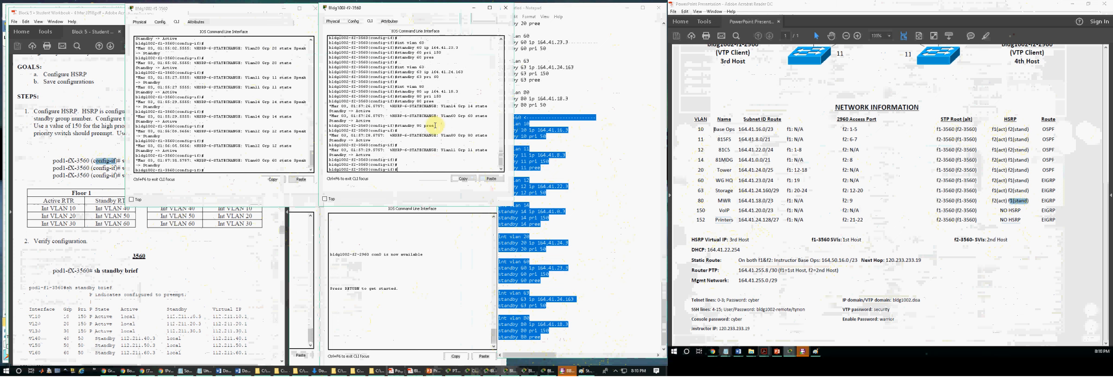
pyautogui.click(219, 104)
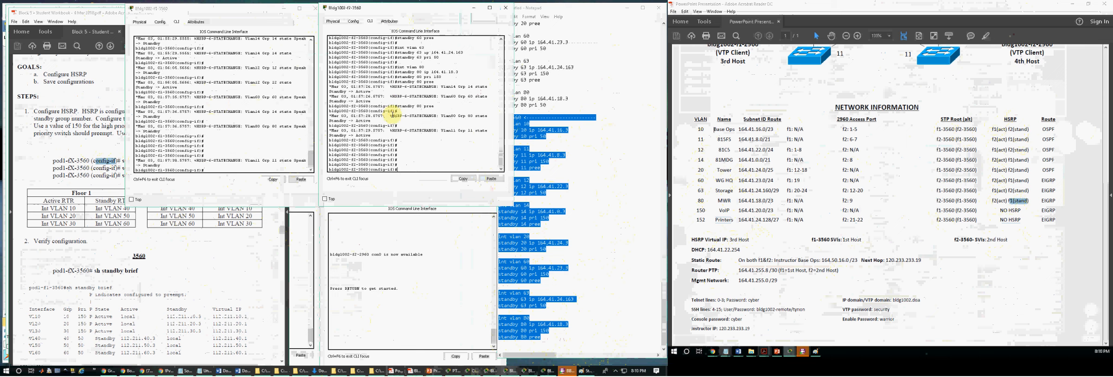
# Step: Review the student workbook's port security, SVI and HSRP exercises and continue to Exercise X – Routed Port
pyautogui.click(208, 276)
pyautogui.scroll(3, 91, 242)
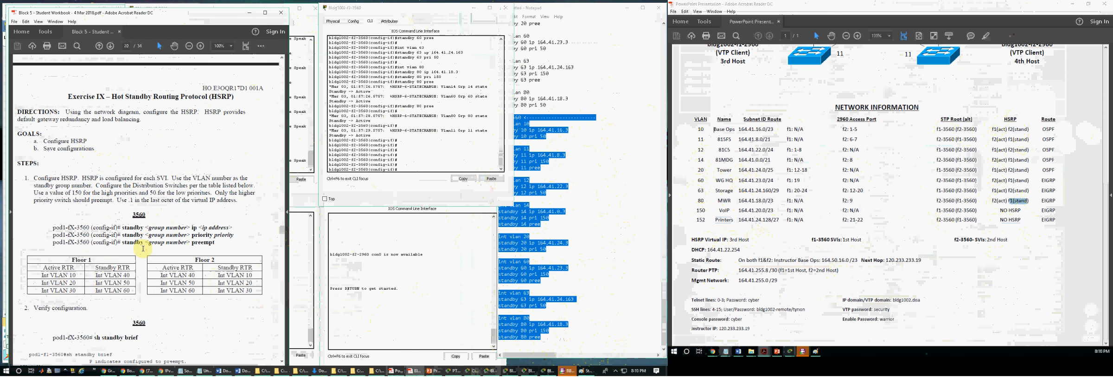
pyautogui.scroll(20, 139, 249)
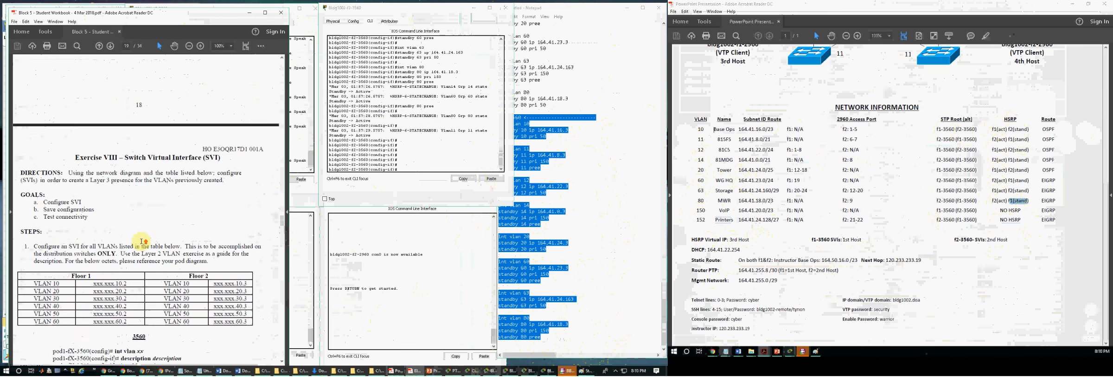
pyautogui.scroll(15, 148, 237)
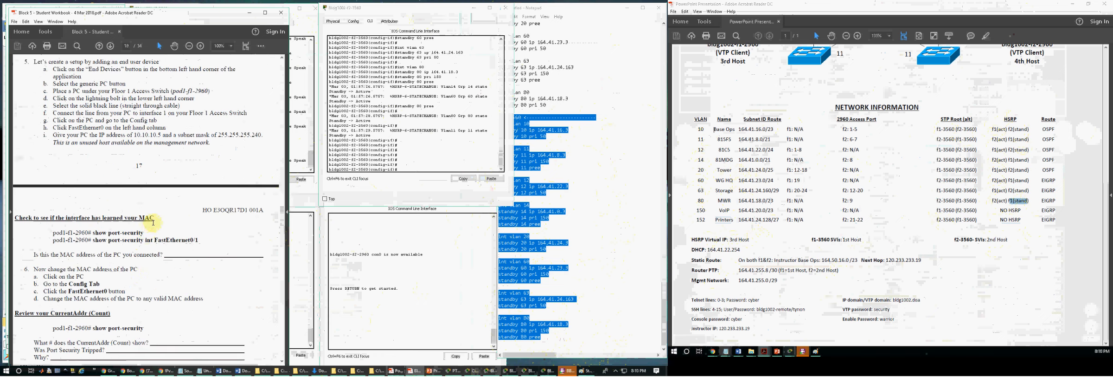
pyautogui.scroll(7, 156, 221)
pyautogui.scroll(-15, 162, 211)
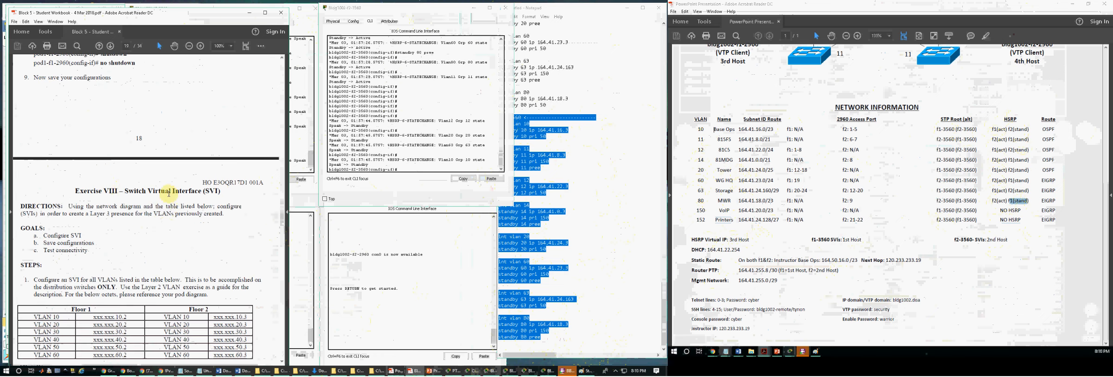
pyautogui.scroll(-9, 165, 245)
pyautogui.scroll(-12, 162, 244)
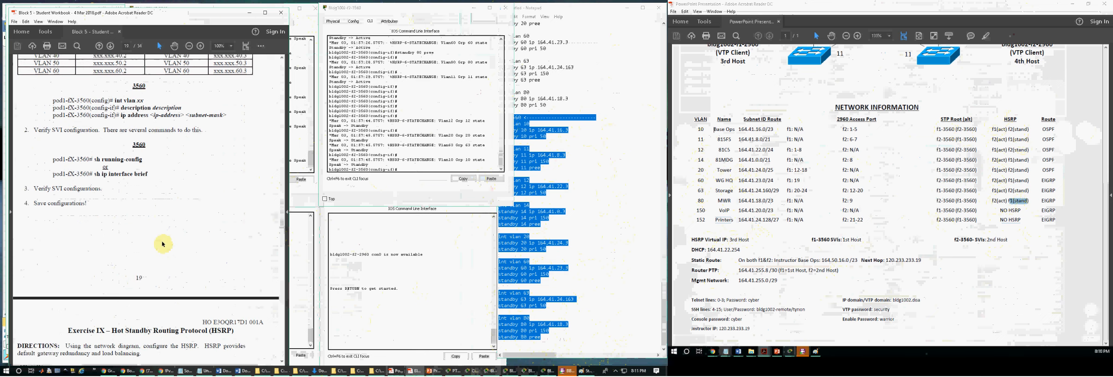
pyautogui.scroll(-12, 161, 253)
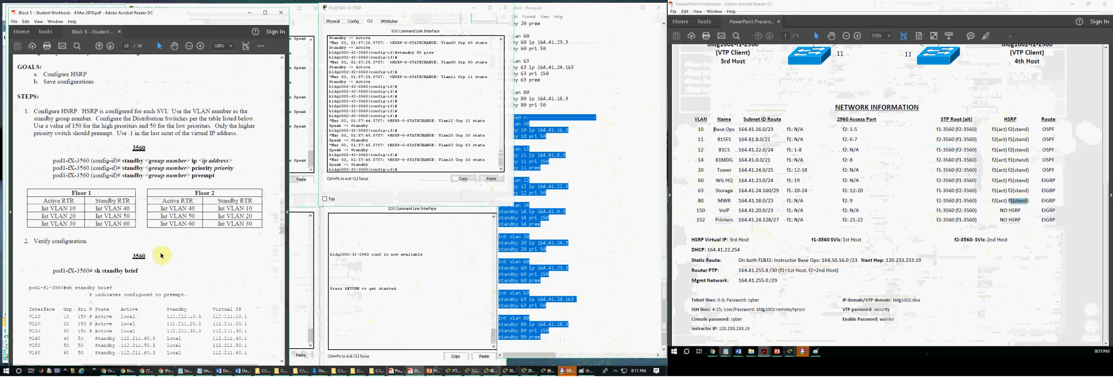
pyautogui.scroll(-2, 160, 252)
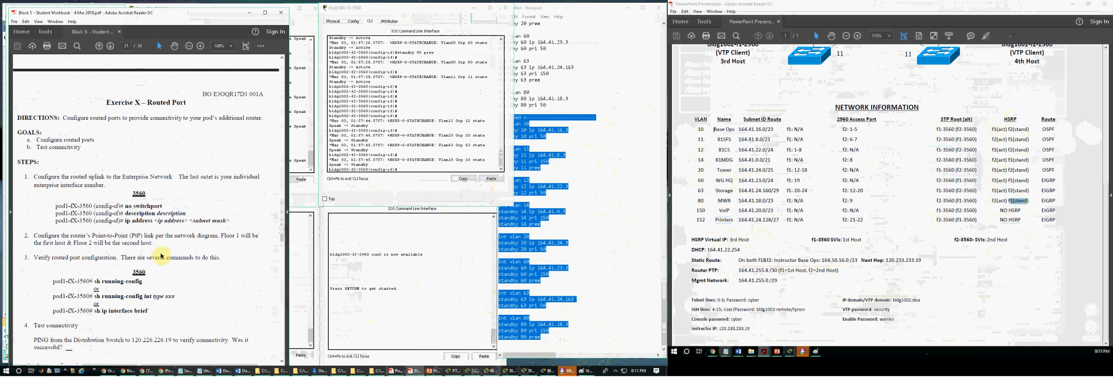